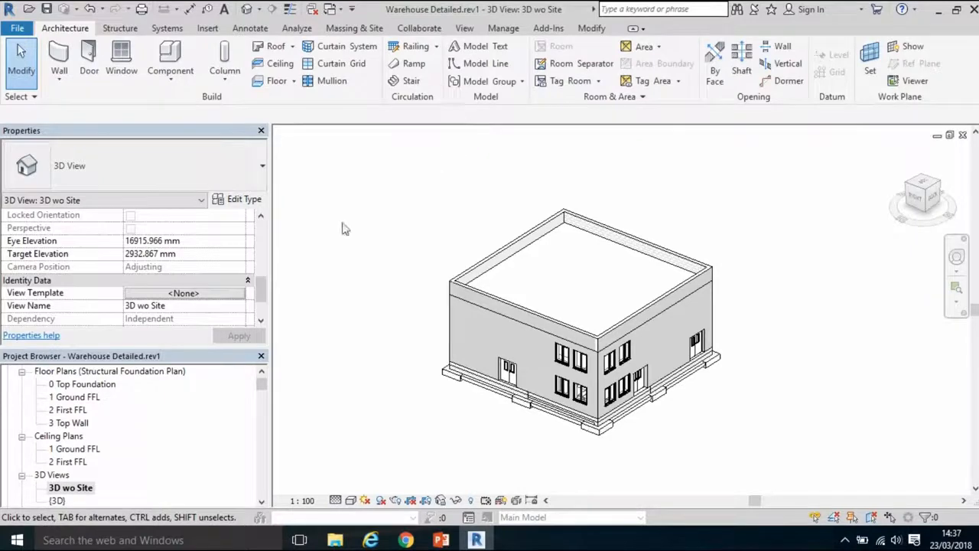
Step: Open the 0 Top Foundation floor plan and select all instances of the 1800*1800*500mm pile cap in the entire project
{"action": "double_click", "coordinate": [96, 399]}
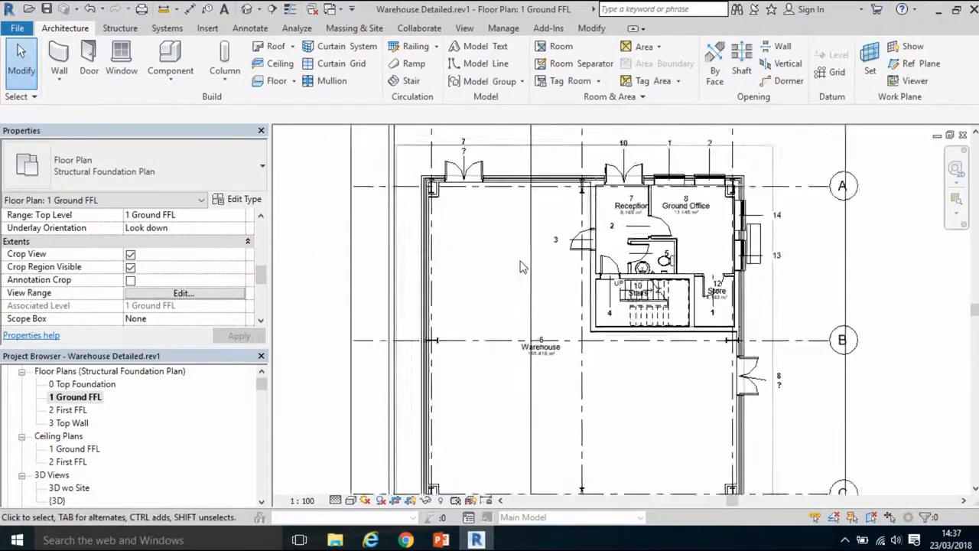
{"action": "double_click", "coordinate": [76, 384]}
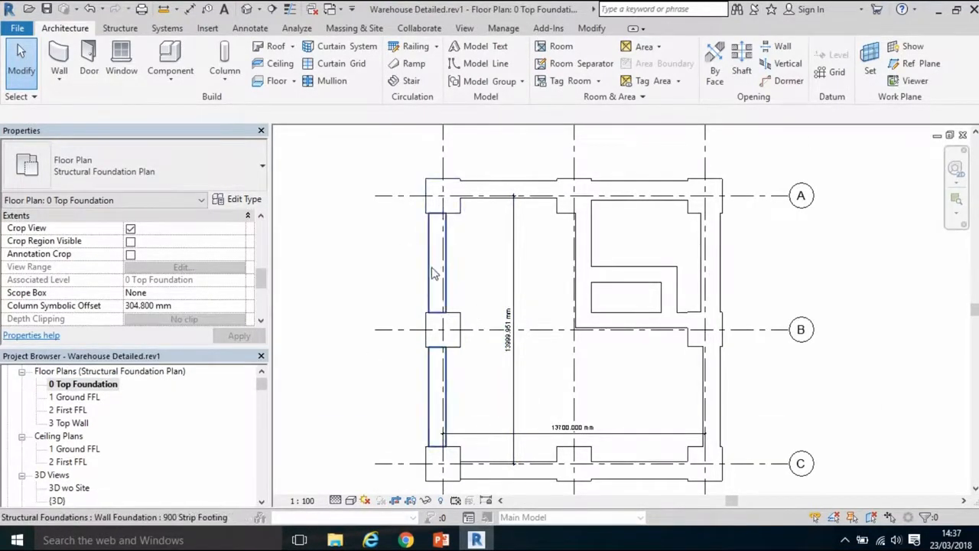
{"action": "left_click", "coordinate": [431, 208]}
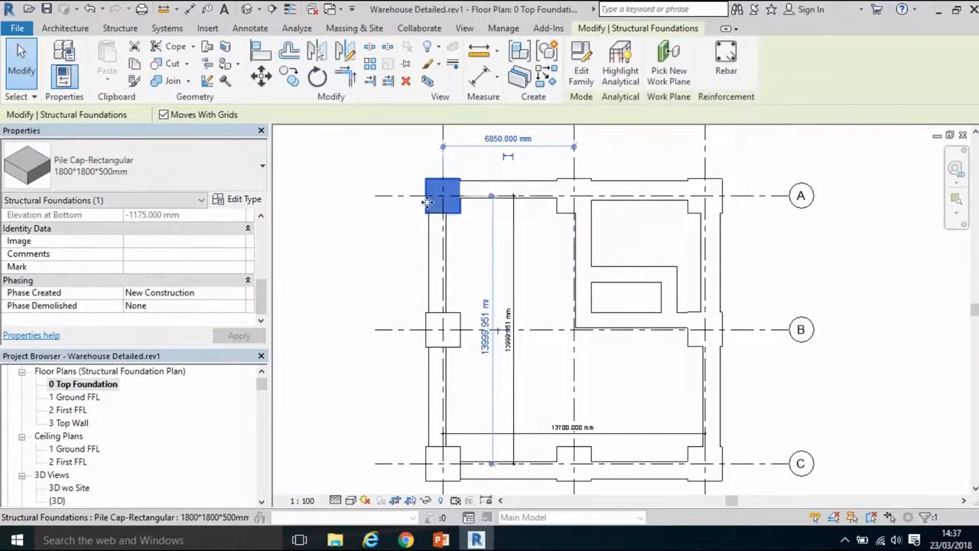
{"action": "scroll", "coordinate": [427, 203], "scroll_direction": "up", "scroll_amount": 3}
{"action": "right_click", "coordinate": [427, 202]}
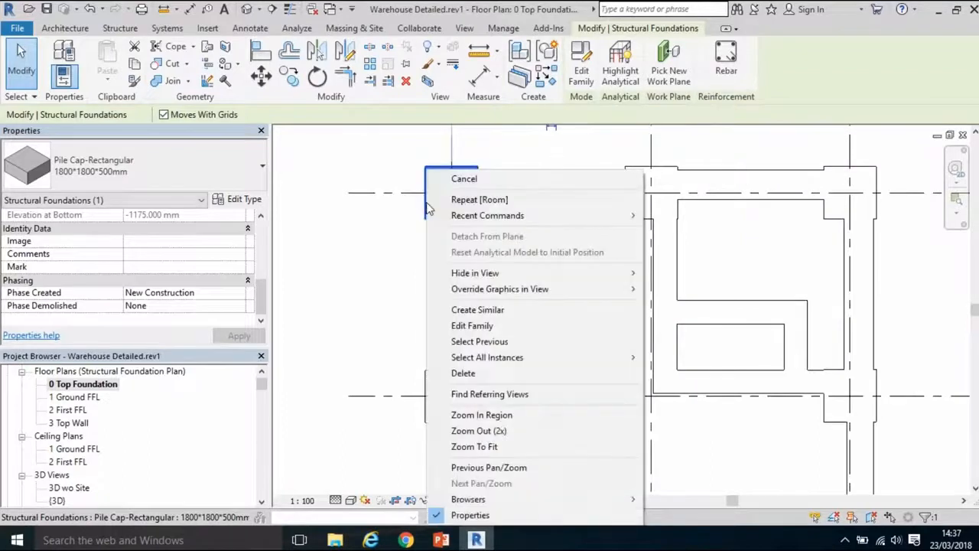
{"action": "mouse_move", "coordinate": [474, 367]}
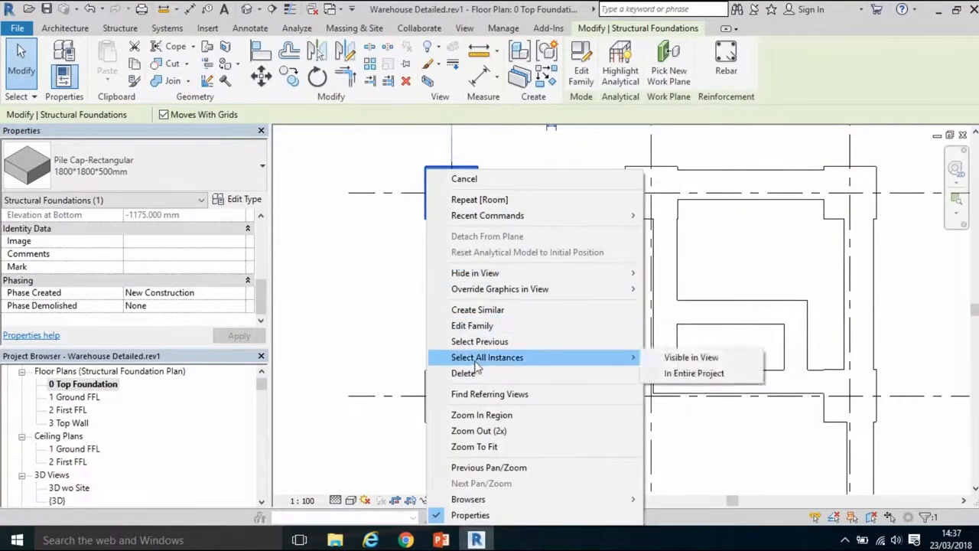
{"action": "left_click", "coordinate": [710, 373]}
{"action": "scroll", "coordinate": [642, 365], "scroll_direction": "down", "scroll_amount": 3}
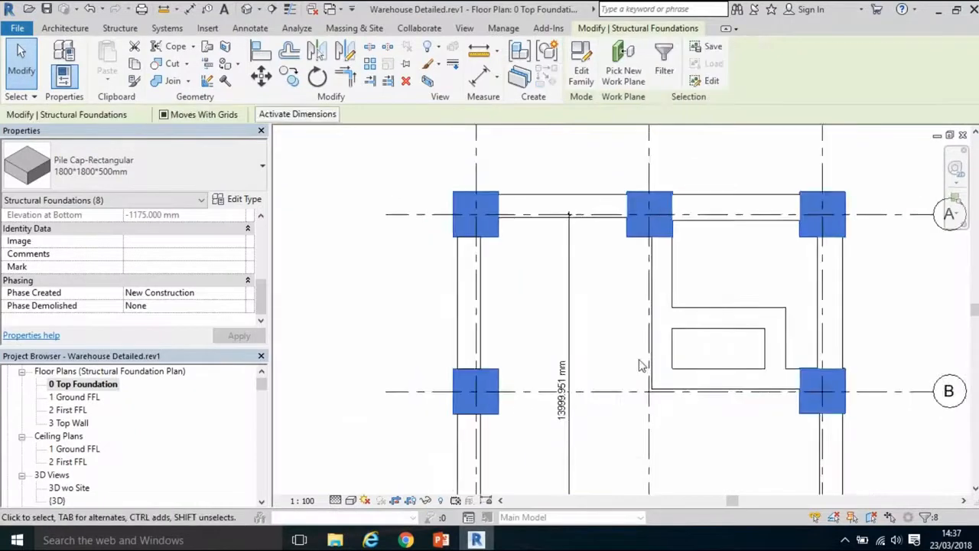
{"action": "middle_click_drag", "start_coordinate": [650, 371], "coordinate": [627, 320]}
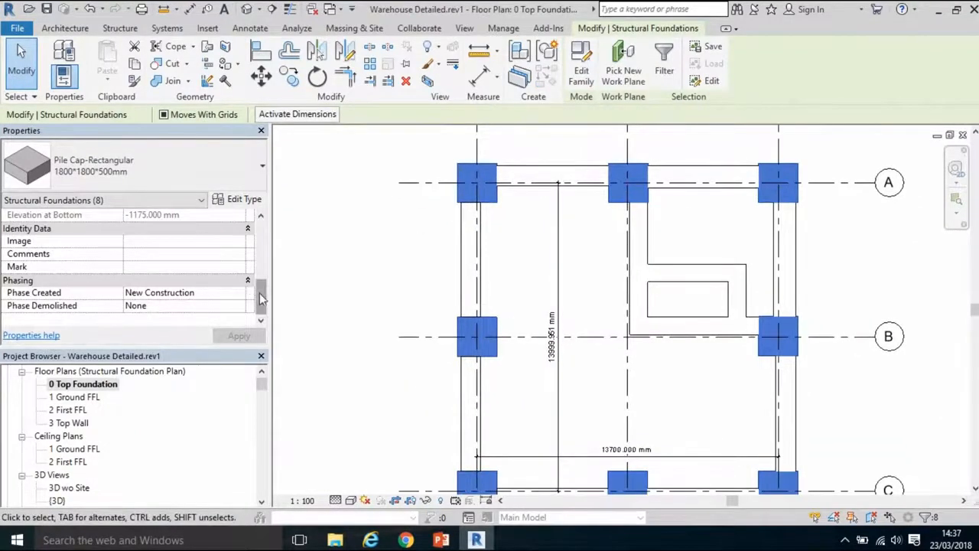
Step: Review the instance and type properties of the selected pile caps, leaving the type parameters as they are
{"action": "mouse_move", "coordinate": [263, 294]}
{"action": "left_mouse_down"}
{"action": "mouse_move", "coordinate": [262, 234]}
{"action": "mouse_move", "coordinate": [265, 287]}
{"action": "left_mouse_up"}
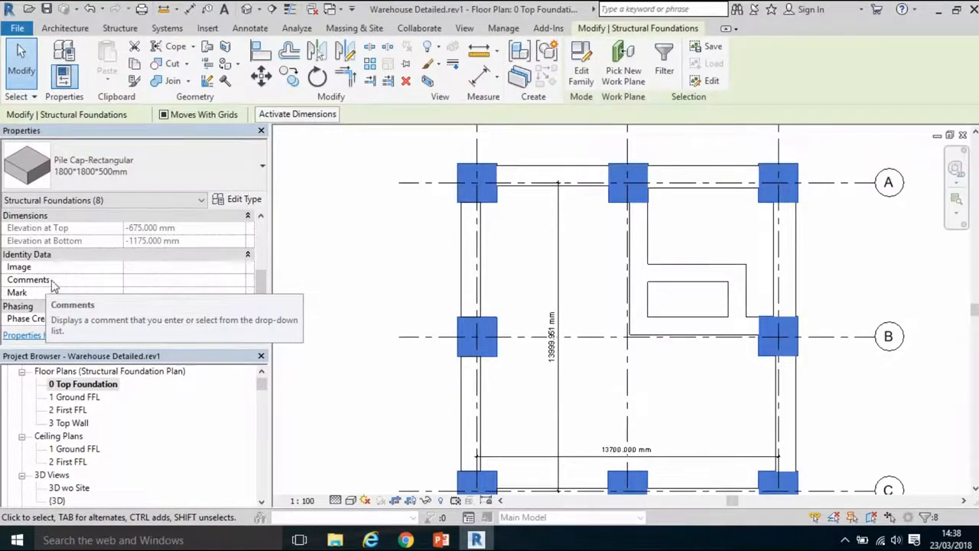
{"action": "left_click", "coordinate": [224, 201]}
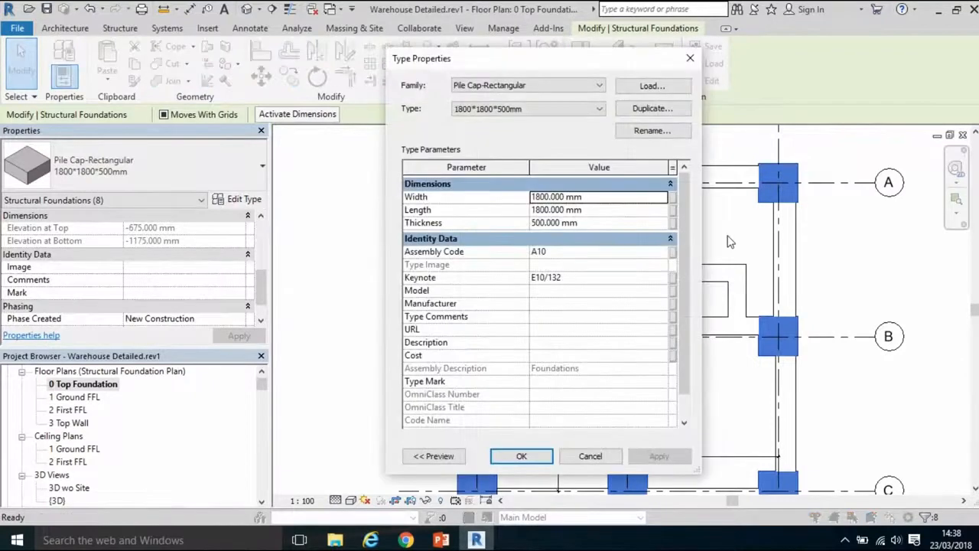
{"action": "left_click_drag", "start_coordinate": [686, 301], "coordinate": [687, 354]}
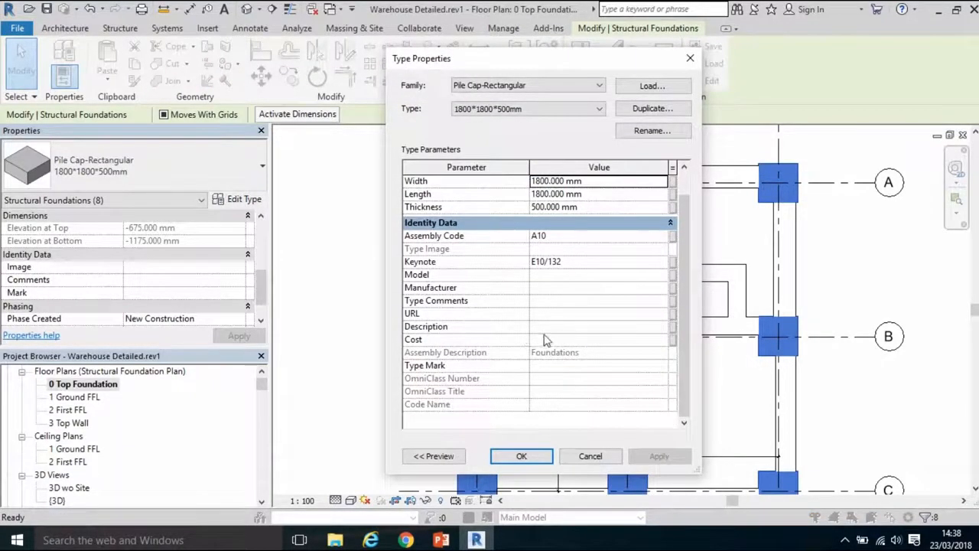
{"action": "left_click", "coordinate": [521, 456]}
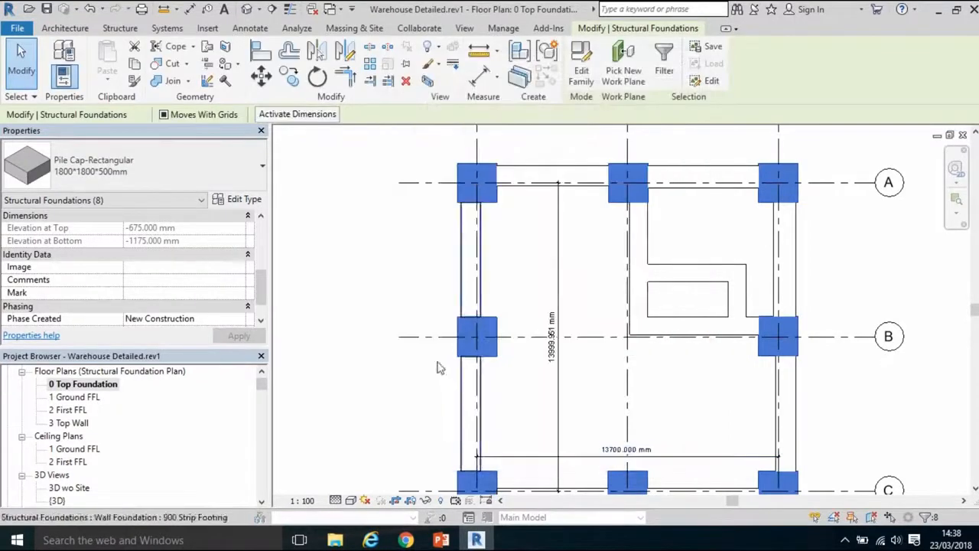
Step: Set the Comments of the selected pile caps to 19 Substructure and check the entry on a single pile cap
{"action": "left_click", "coordinate": [137, 282]}
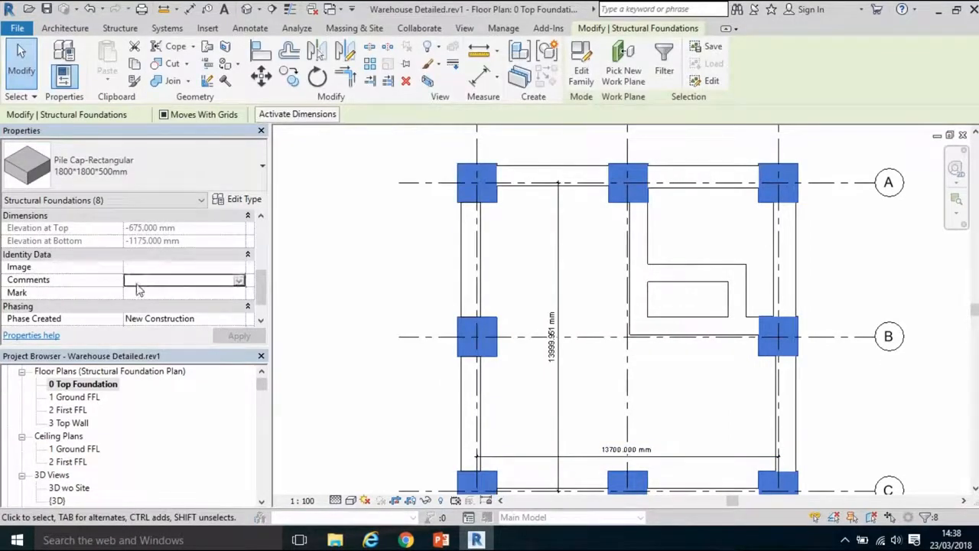
{"action": "type", "text": "19"}
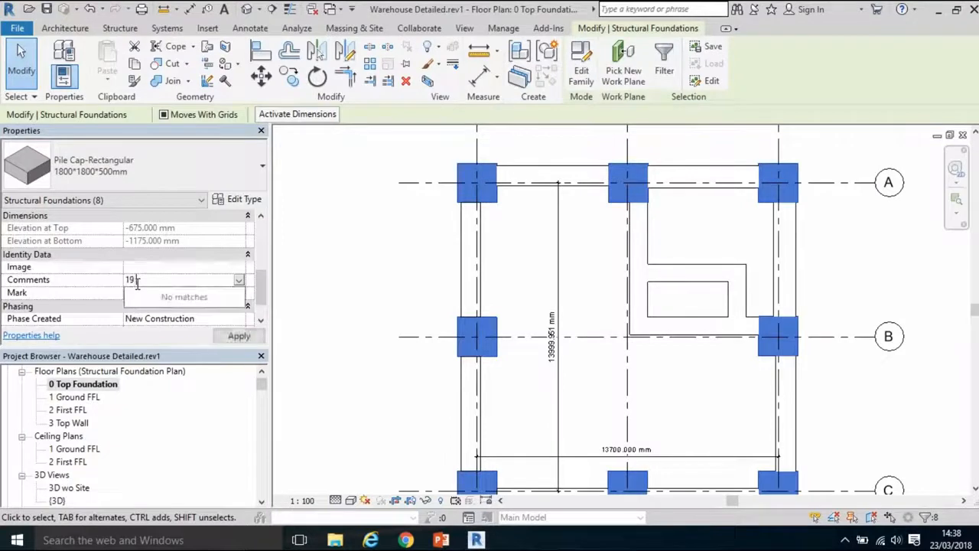
{"action": "type", "text": " Pu"}
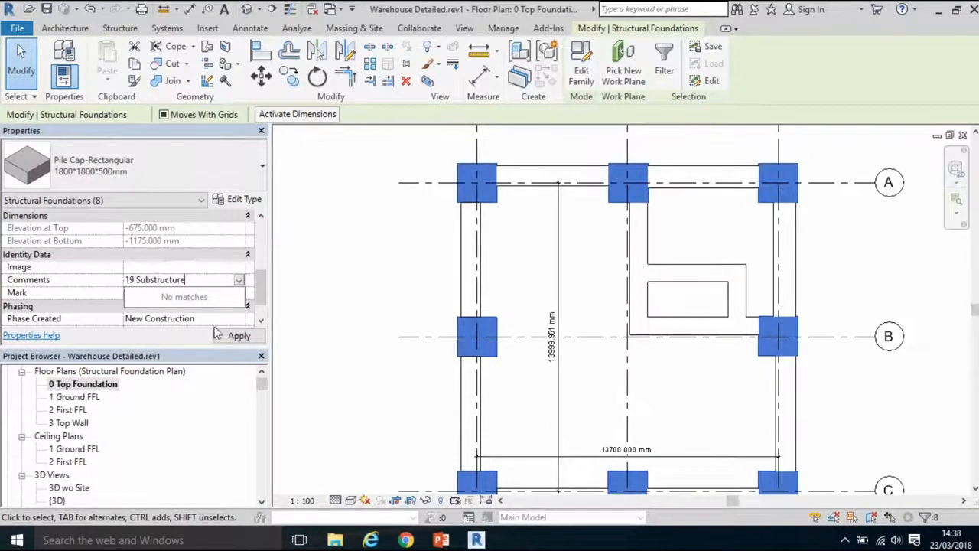
{"action": "left_click", "coordinate": [238, 339]}
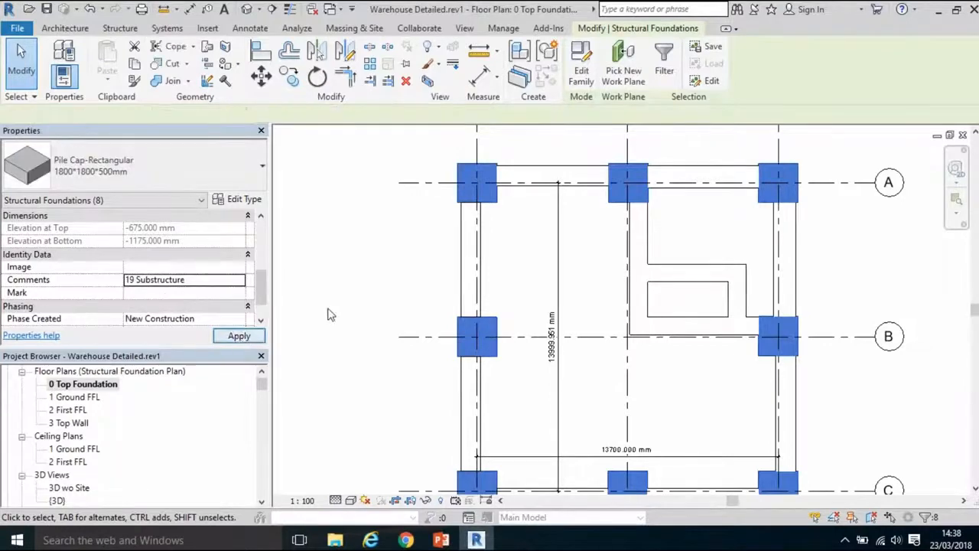
{"action": "left_click", "coordinate": [588, 304]}
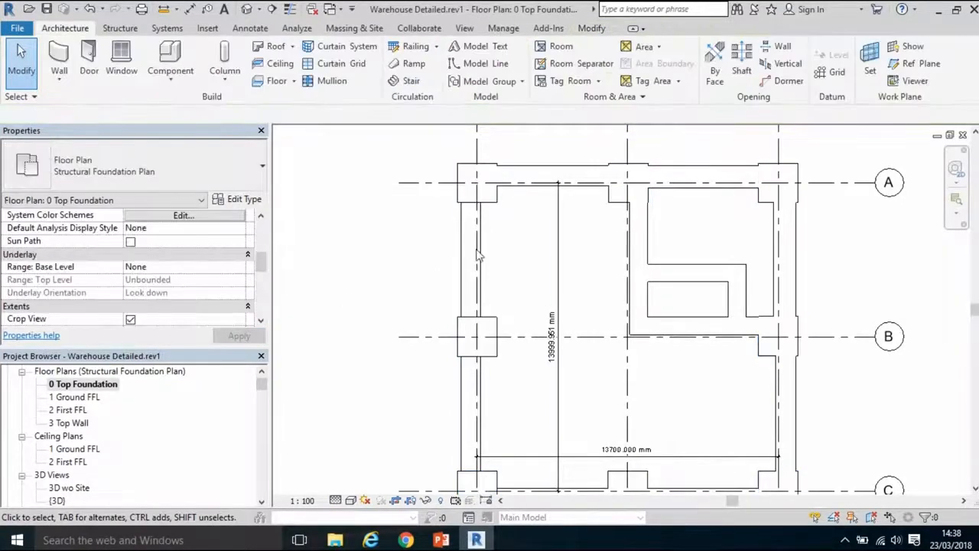
{"action": "left_click", "coordinate": [618, 197]}
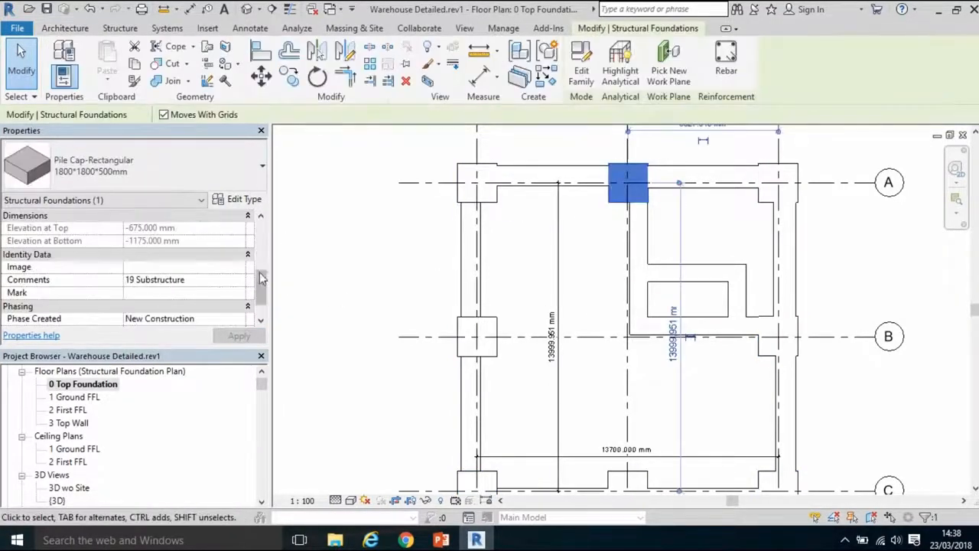
{"action": "left_click", "coordinate": [429, 283]}
Step: Set the Comments of all 900 Strip Footing instances in the entire project to 19 Substructure
{"action": "left_click", "coordinate": [461, 271]}
{"action": "right_click", "coordinate": [461, 274]}
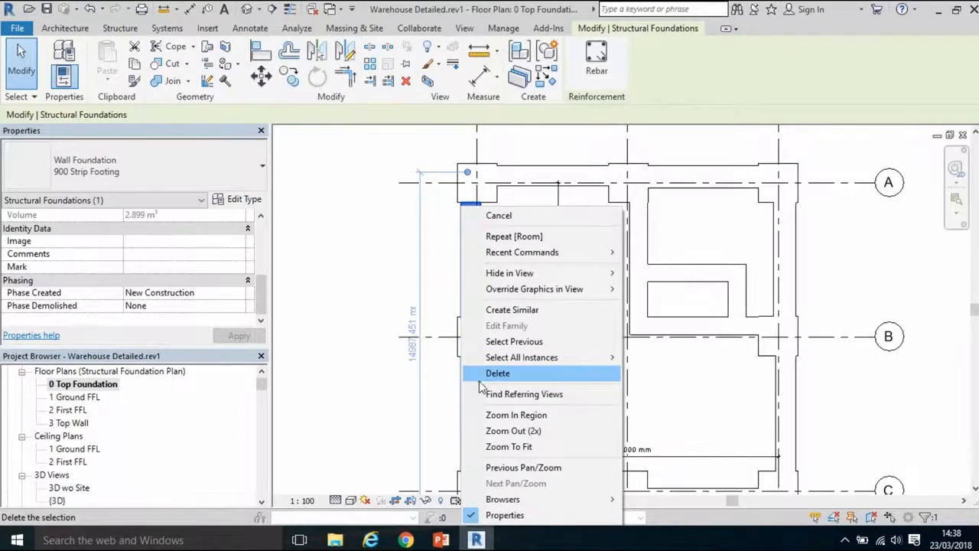
{"action": "mouse_move", "coordinate": [589, 358]}
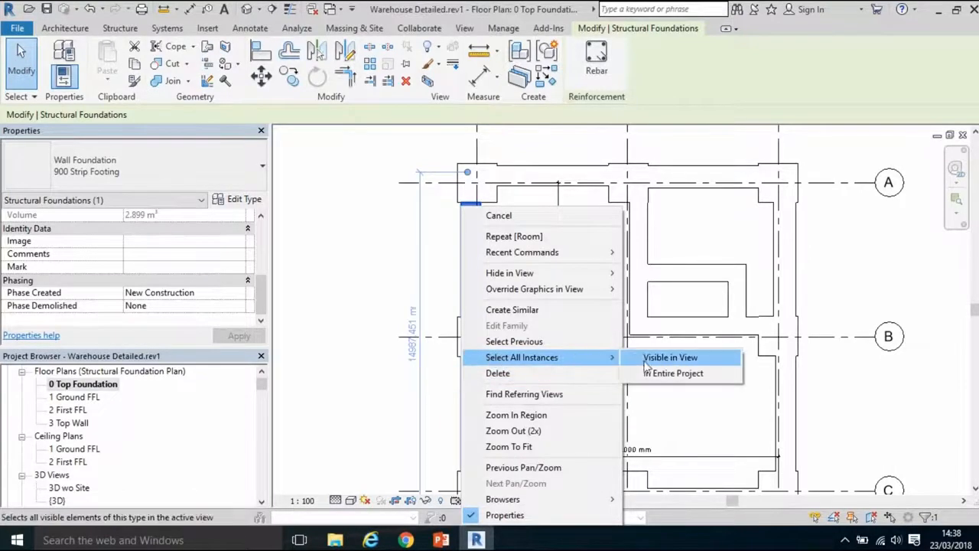
{"action": "left_click", "coordinate": [648, 372]}
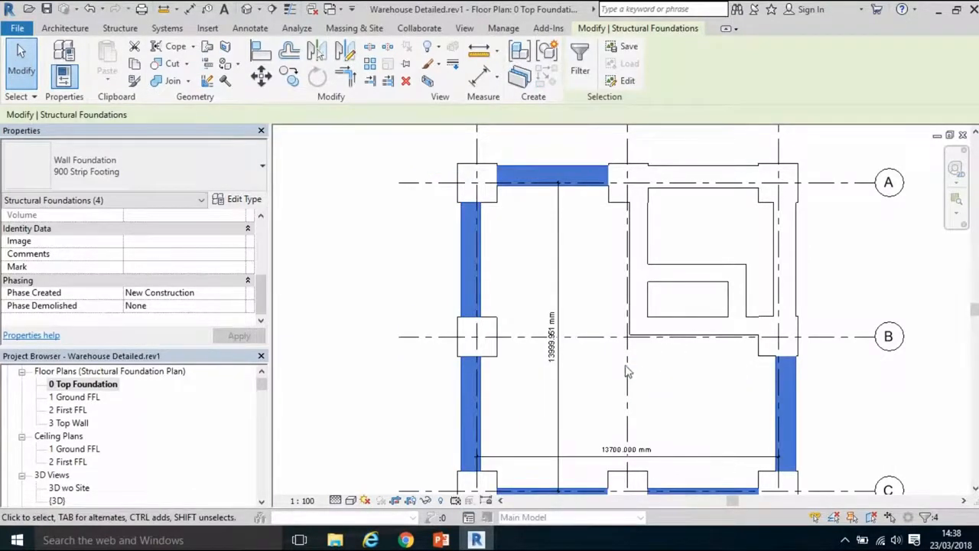
{"action": "left_click", "coordinate": [149, 254]}
{"action": "type", "text": "19"}
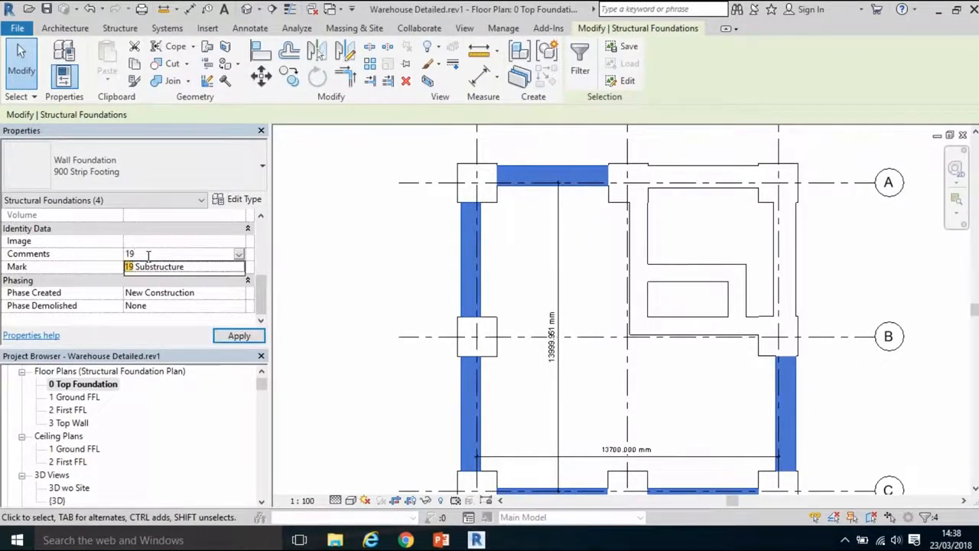
{"action": "left_click", "coordinate": [140, 266]}
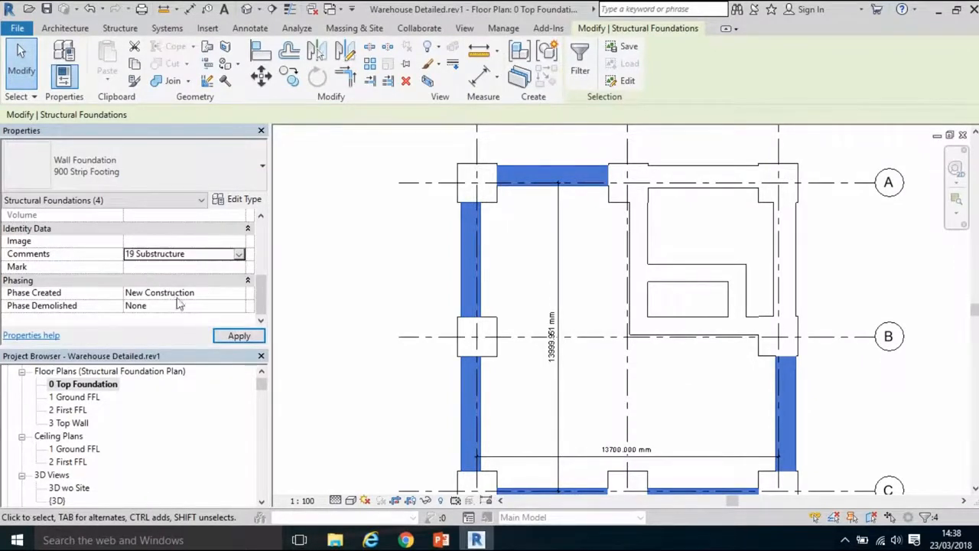
{"action": "left_click", "coordinate": [218, 339]}
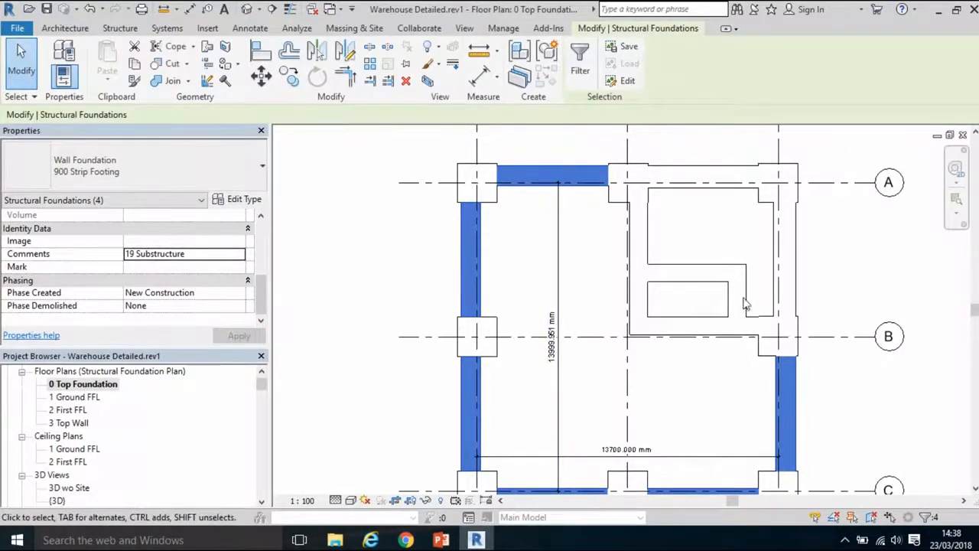
Step: Set the Comments of all 1015 Strip Footing instances in the entire project to 19 Substructure
{"action": "left_click", "coordinate": [797, 293]}
{"action": "right_click", "coordinate": [797, 292]}
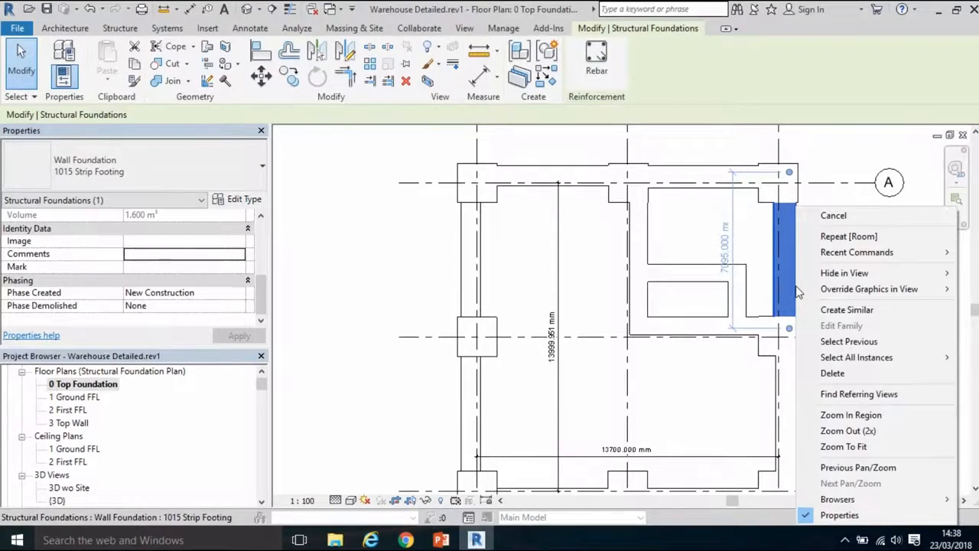
{"action": "mouse_move", "coordinate": [830, 362]}
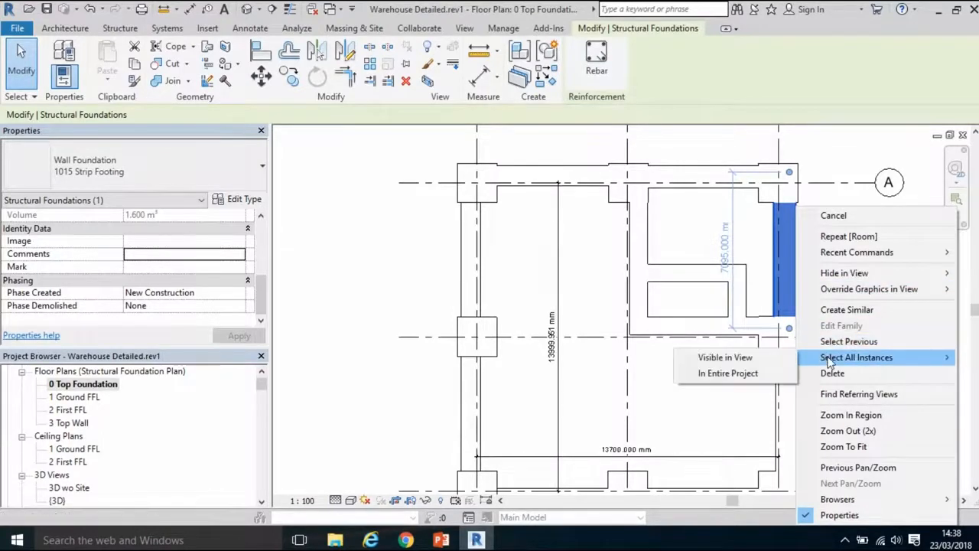
{"action": "left_click", "coordinate": [727, 373]}
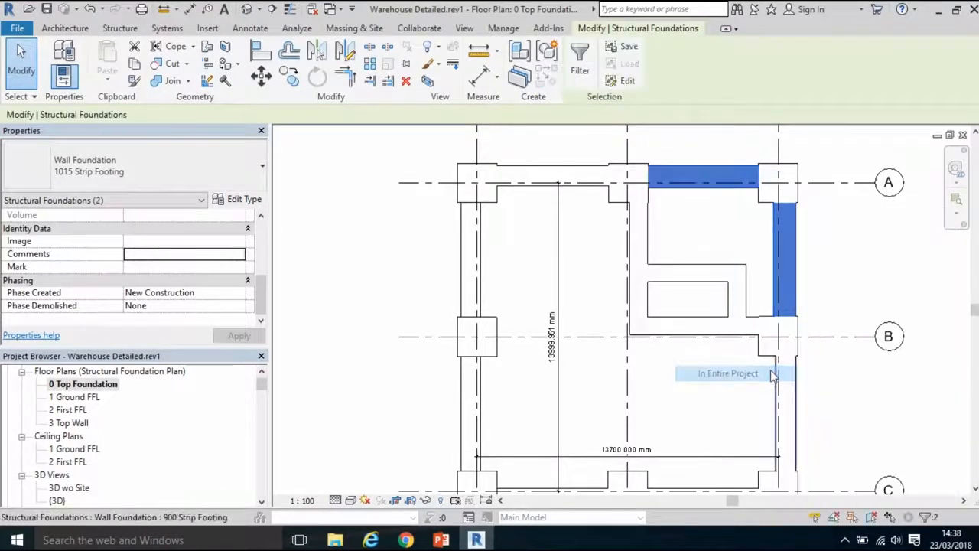
{"action": "left_click", "coordinate": [152, 258]}
{"action": "type", "text": "19"}
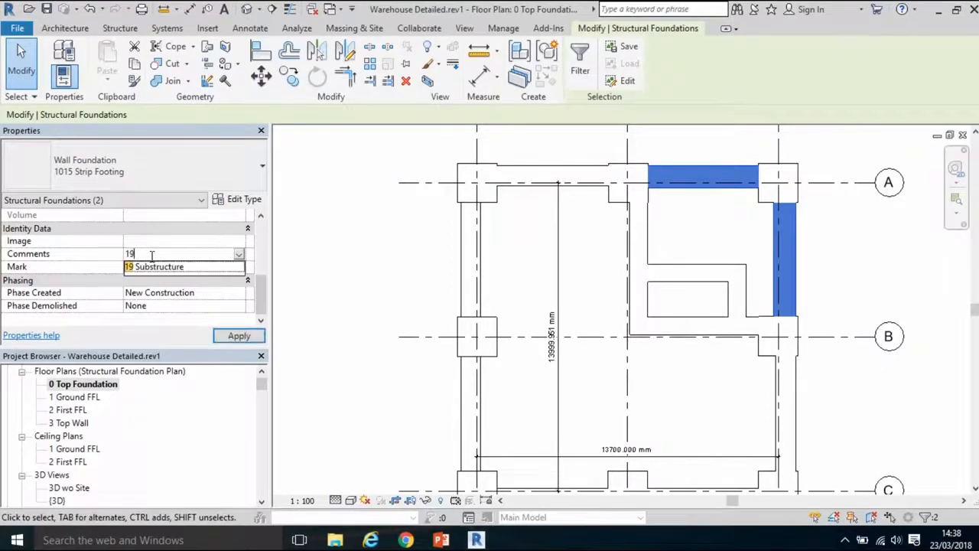
{"action": "left_click", "coordinate": [151, 268]}
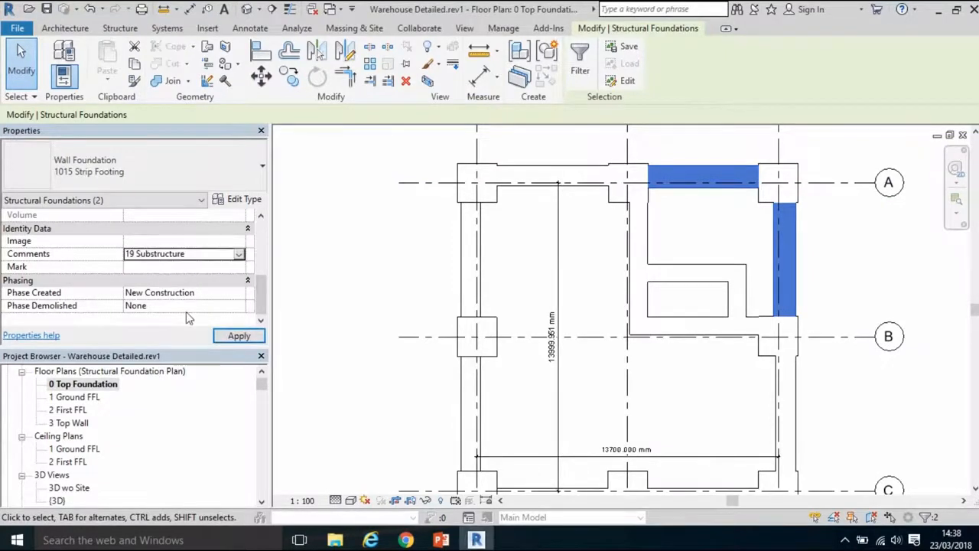
{"action": "left_click", "coordinate": [223, 337]}
Step: Open the 1 Ground FFL floor plan and select all instances of the 100 Brick - 50 Air - 60 Insul - 100 Block wall in the entire project
{"action": "double_click", "coordinate": [65, 401]}
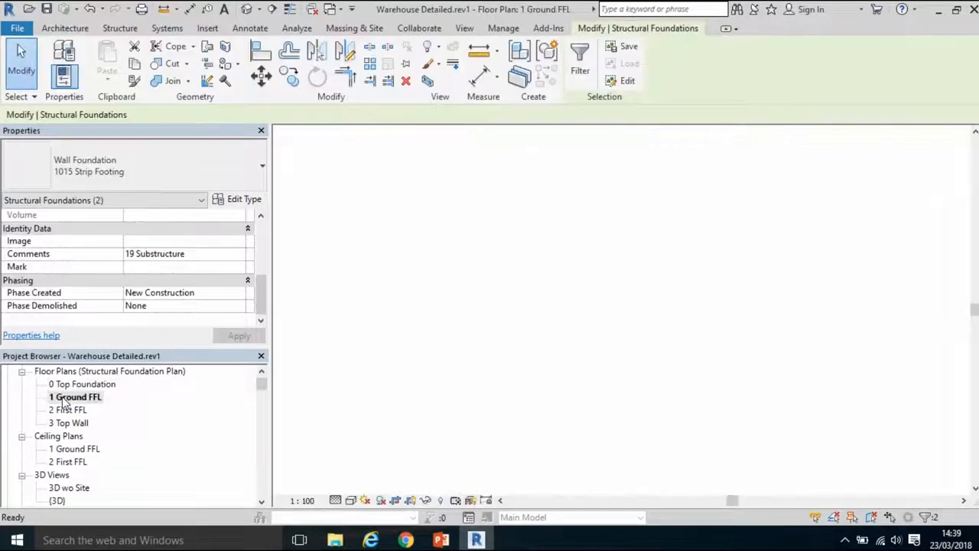
{"action": "scroll", "coordinate": [435, 289], "scroll_direction": "up", "scroll_amount": 3}
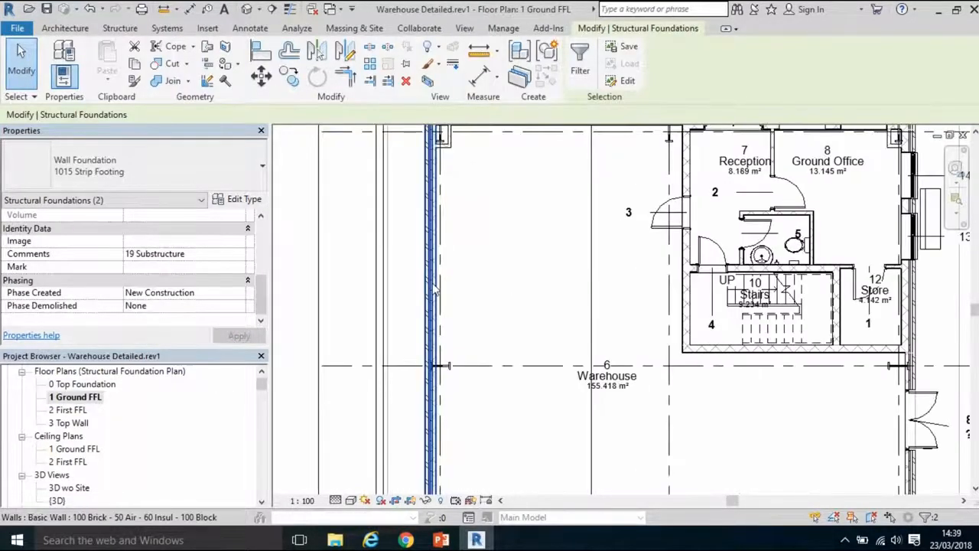
{"action": "scroll", "coordinate": [434, 289], "scroll_direction": "up", "scroll_amount": 2}
{"action": "left_click", "coordinate": [434, 289]}
{"action": "scroll", "coordinate": [434, 289], "scroll_direction": "down", "scroll_amount": 1}
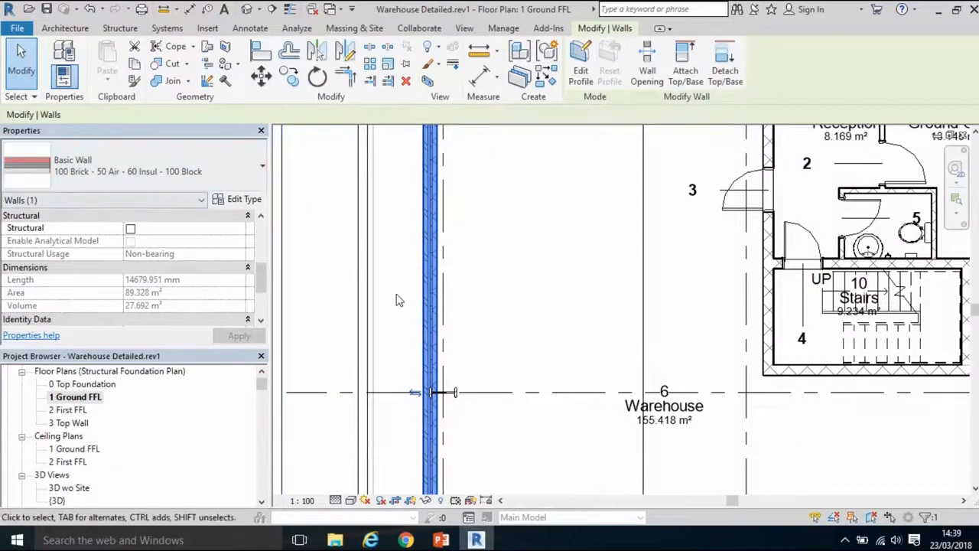
{"action": "right_click", "coordinate": [426, 293]}
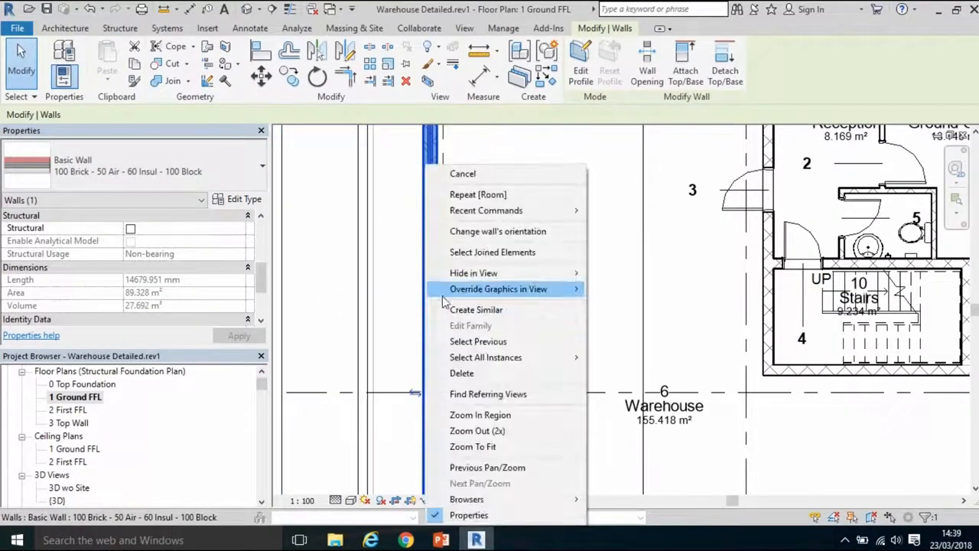
{"action": "mouse_move", "coordinate": [535, 357]}
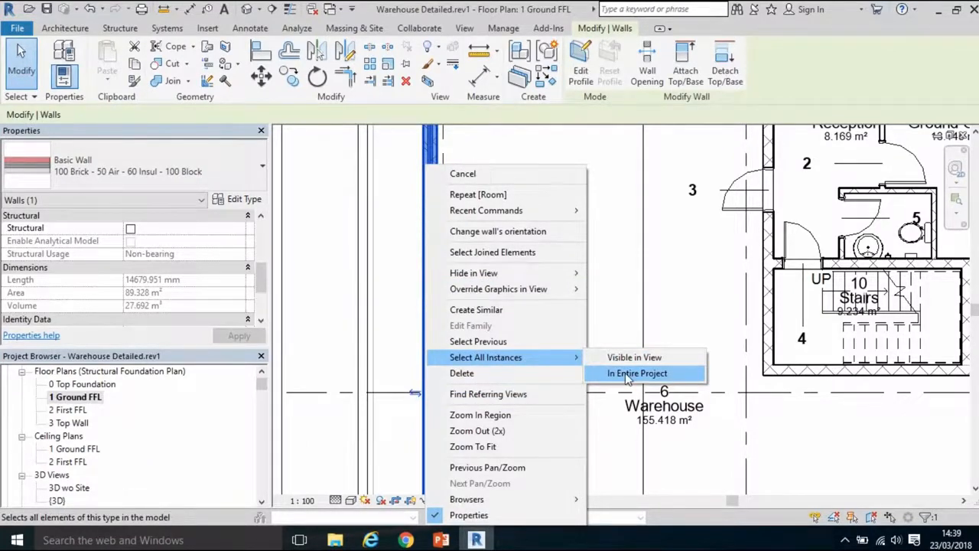
{"action": "left_click", "coordinate": [627, 380]}
{"action": "scroll", "coordinate": [507, 354], "scroll_direction": "down", "scroll_amount": 3}
{"action": "scroll", "coordinate": [573, 325], "scroll_direction": "up", "scroll_amount": 2}
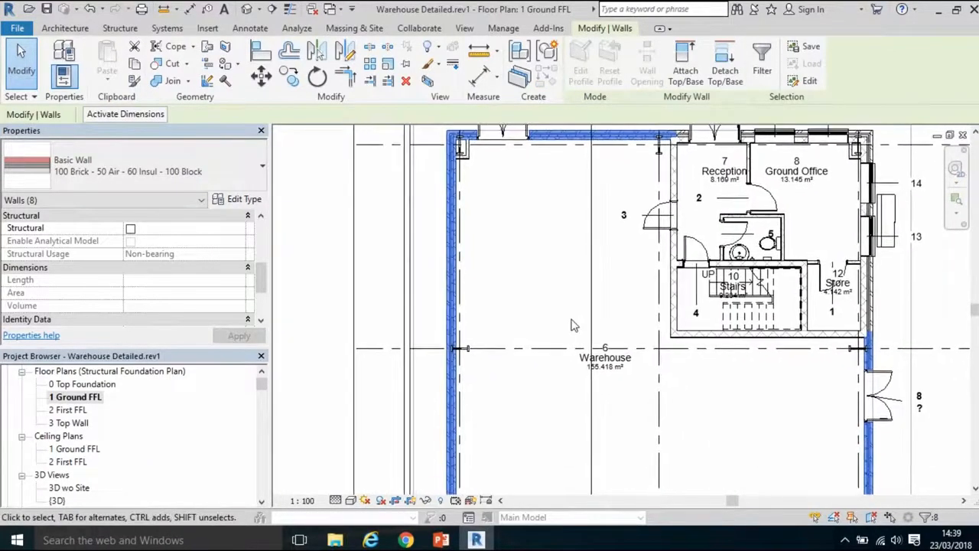
{"action": "scroll", "coordinate": [574, 326], "scroll_direction": "down", "scroll_amount": 1}
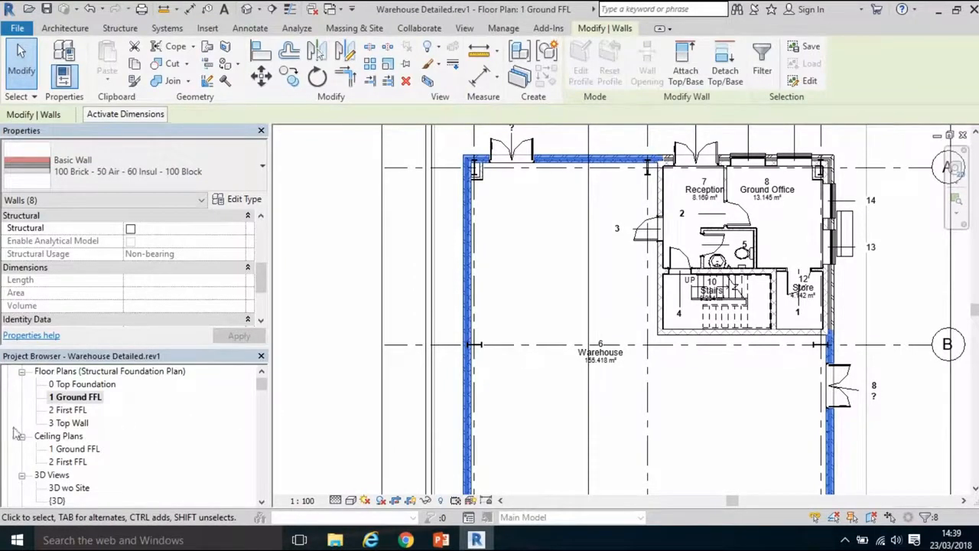
Step: Set the Comments of the selected brick and block external walls to 21 External Walls and check the entry on a single wall
{"action": "scroll", "coordinate": [336, 410], "scroll_direction": "down", "scroll_amount": 1}
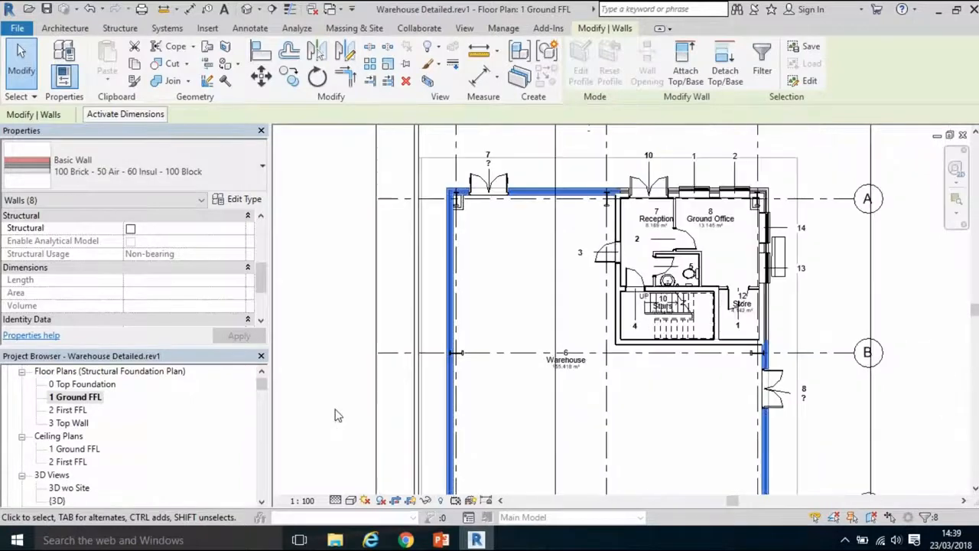
{"action": "middle_click_drag", "start_coordinate": [335, 410], "coordinate": [343, 385]}
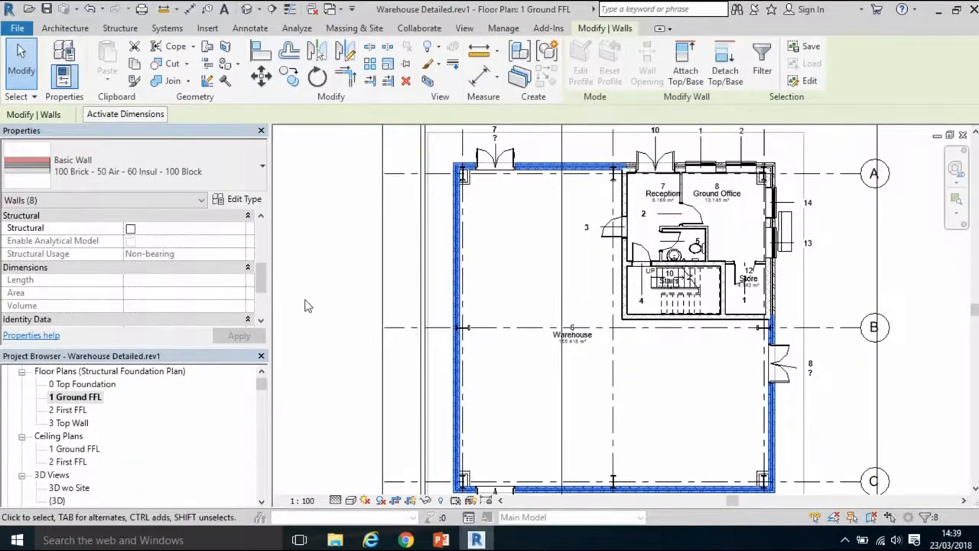
{"action": "left_click_drag", "start_coordinate": [260, 287], "coordinate": [260, 302]}
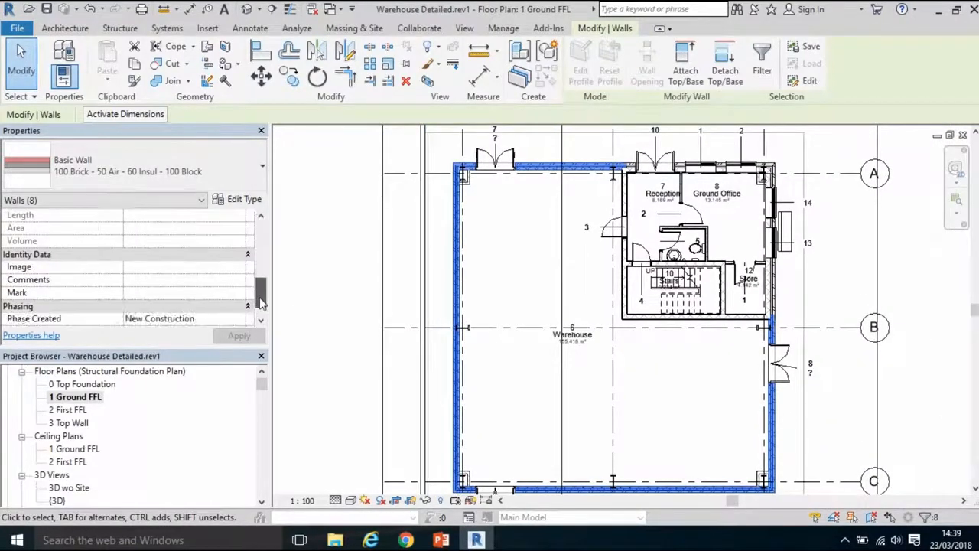
{"action": "left_click", "coordinate": [157, 281]}
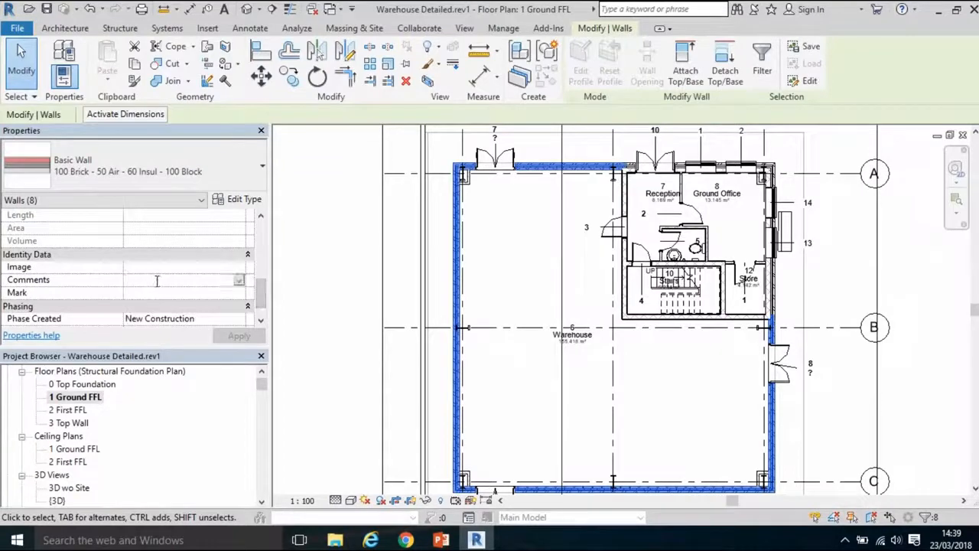
{"action": "type", "text": "21 External Walls"}
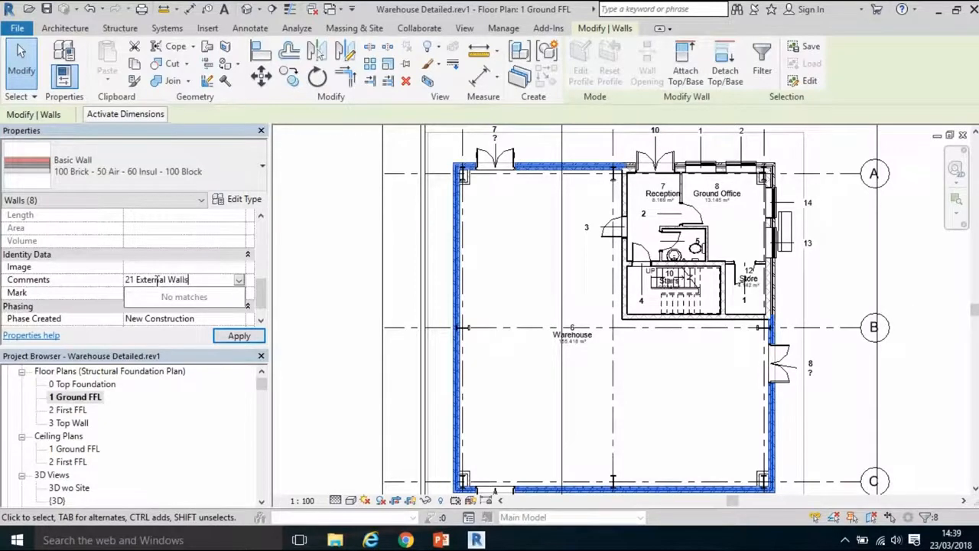
{"action": "left_click", "coordinate": [237, 338]}
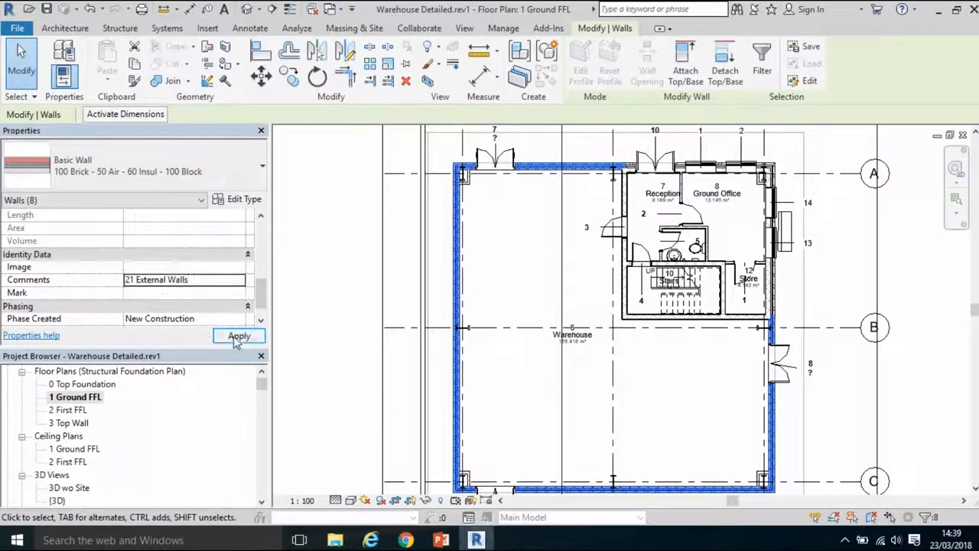
{"action": "left_click", "coordinate": [238, 337]}
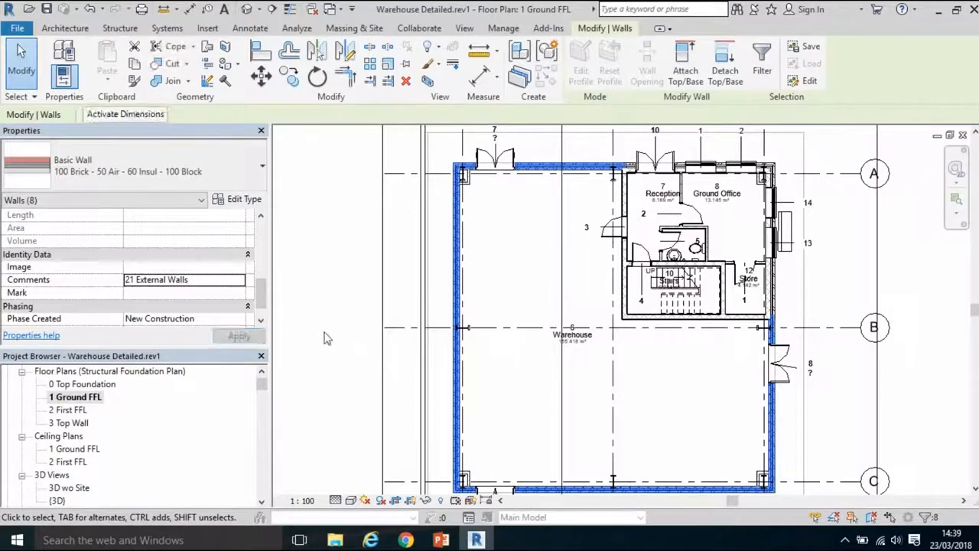
{"action": "left_click", "coordinate": [540, 292]}
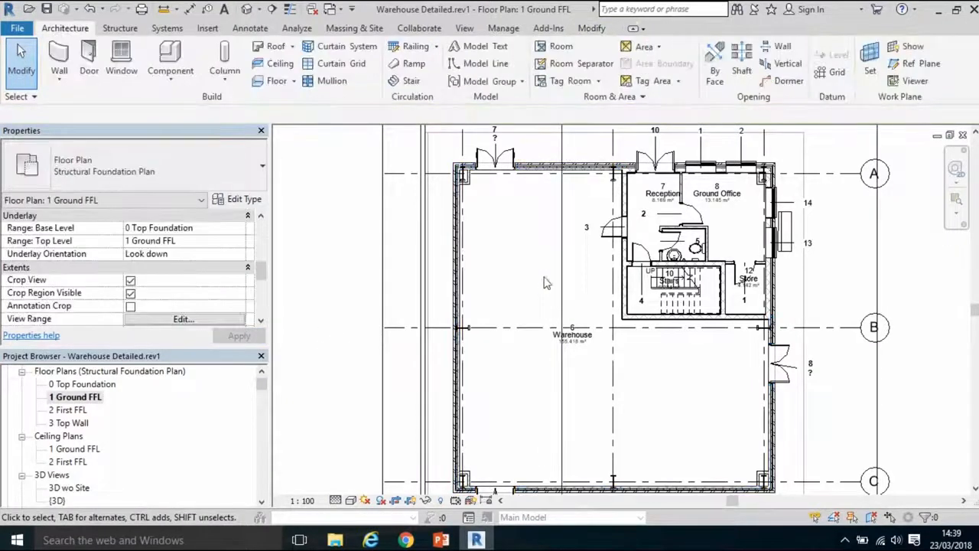
{"action": "left_click", "coordinate": [554, 176]}
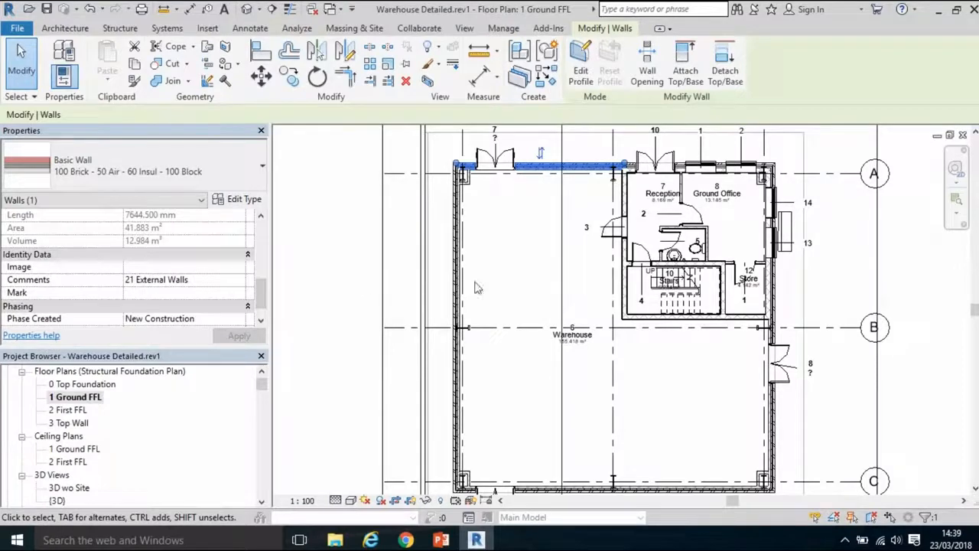
Step: Set the Comments of all 12 Plasterbd - 215 Block - 12 Plasterbd walls in the entire project to 22 Internal Walls and Partitions
{"action": "left_click", "coordinate": [625, 292]}
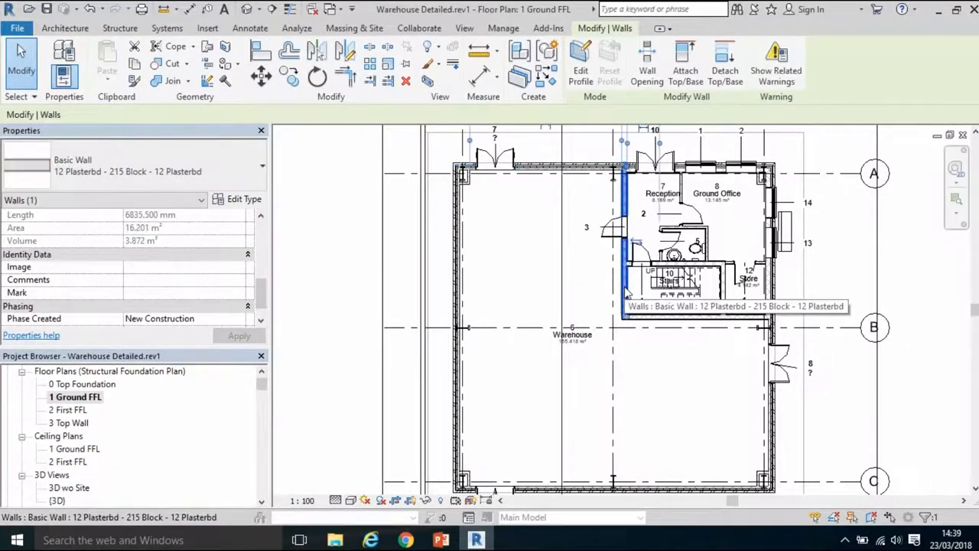
{"action": "right_click", "coordinate": [624, 297]}
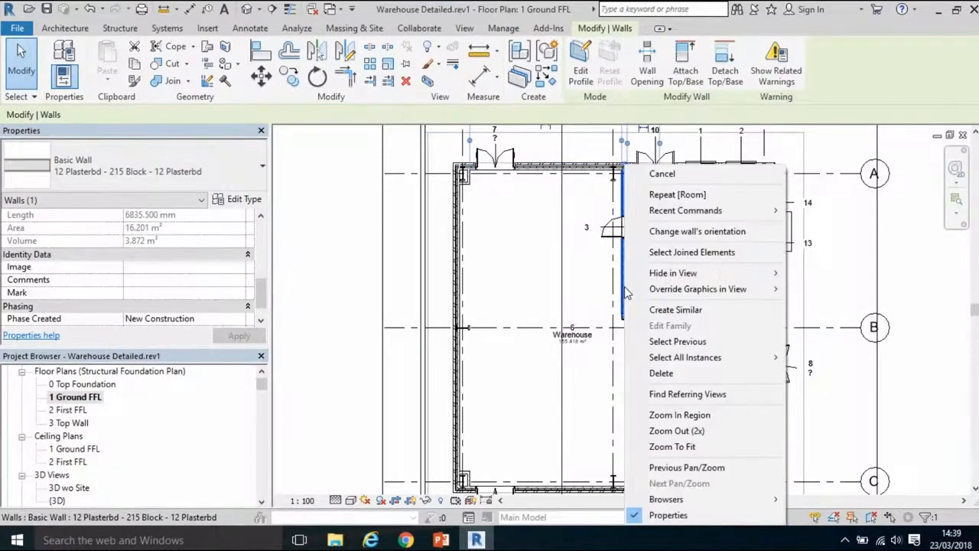
{"action": "mouse_move", "coordinate": [655, 357]}
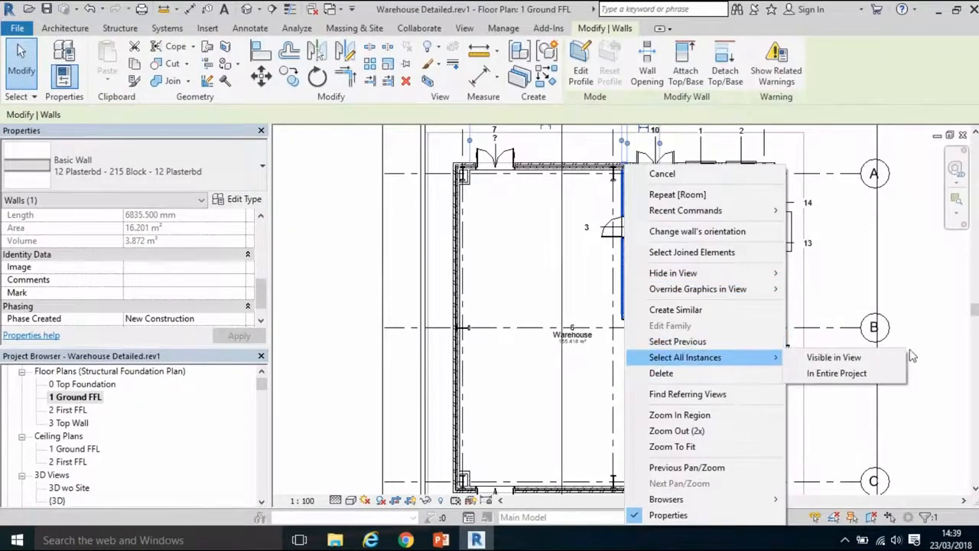
{"action": "left_click", "coordinate": [866, 373]}
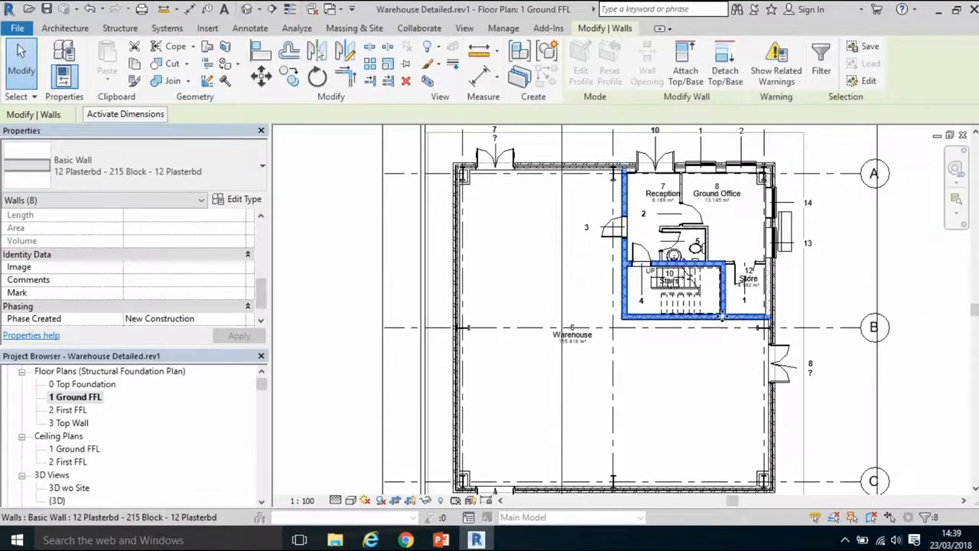
{"action": "left_click", "coordinate": [198, 283]}
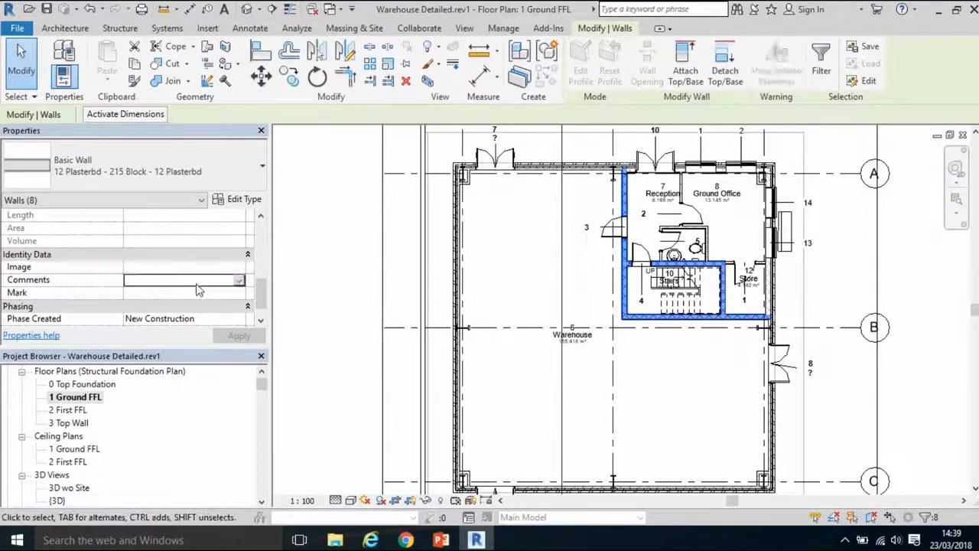
{"action": "type", "text": "22 Internal Walls and PA"}
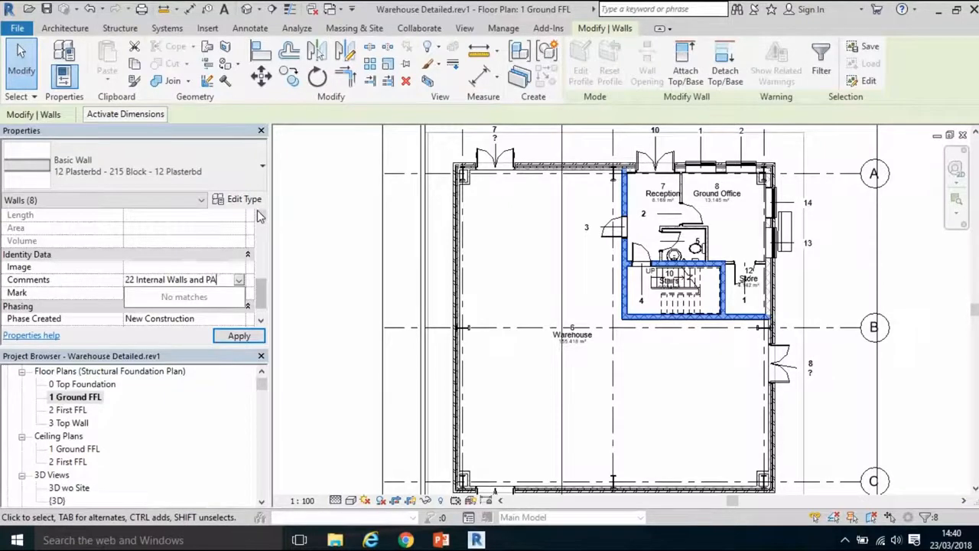
{"action": "type", "text": "tions"}
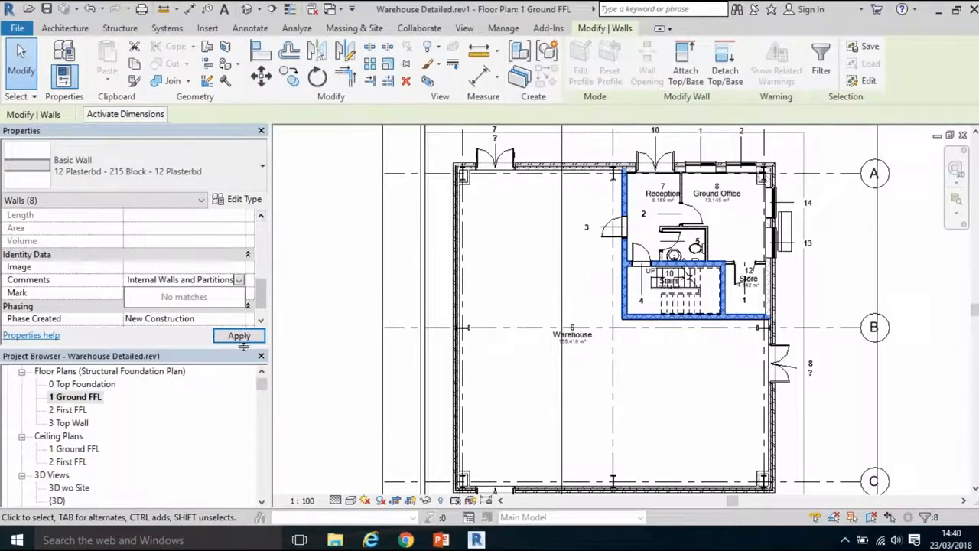
{"action": "left_click", "coordinate": [240, 337]}
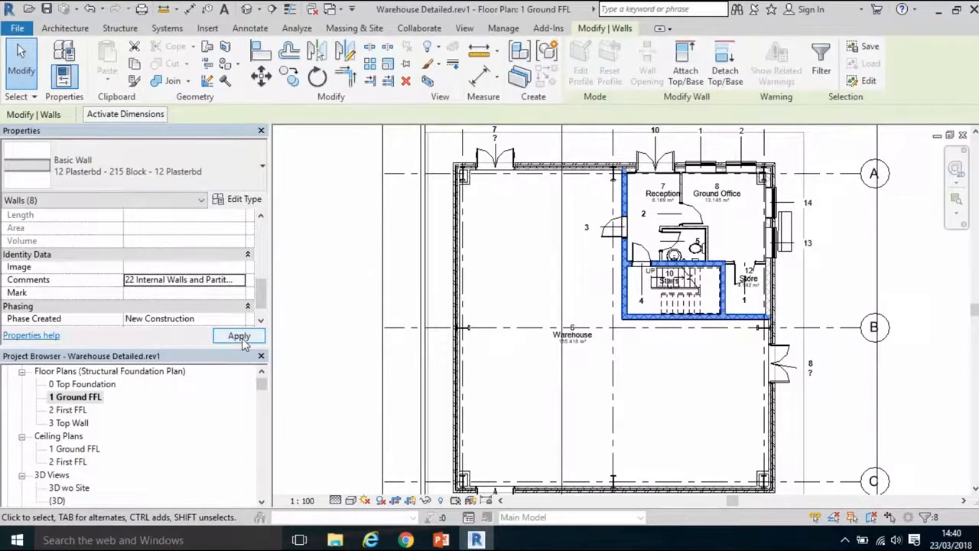
{"action": "left_click", "coordinate": [240, 338]}
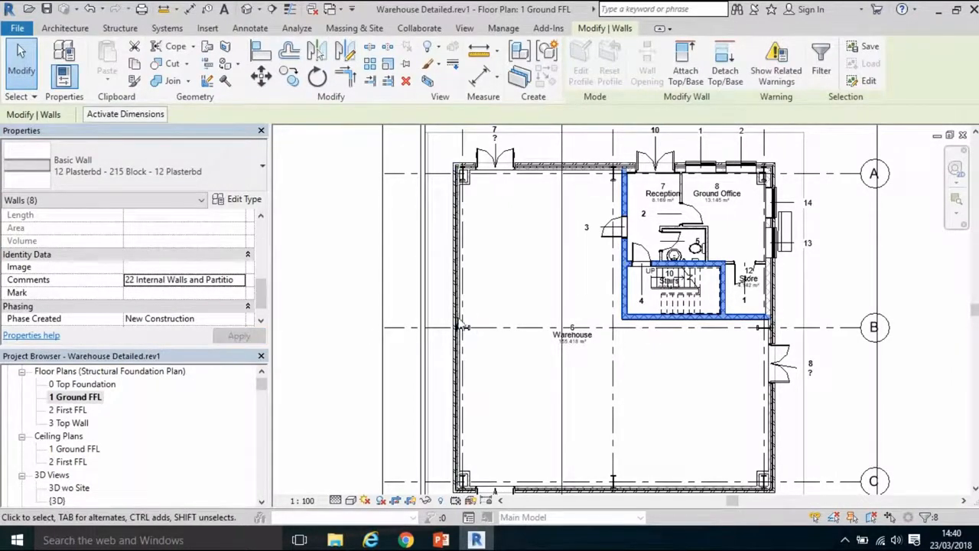
Step: Open the 3D wo Site view and inspect the properties of a parapet wall, the roof and an upper-floor window
{"action": "double_click", "coordinate": [65, 489]}
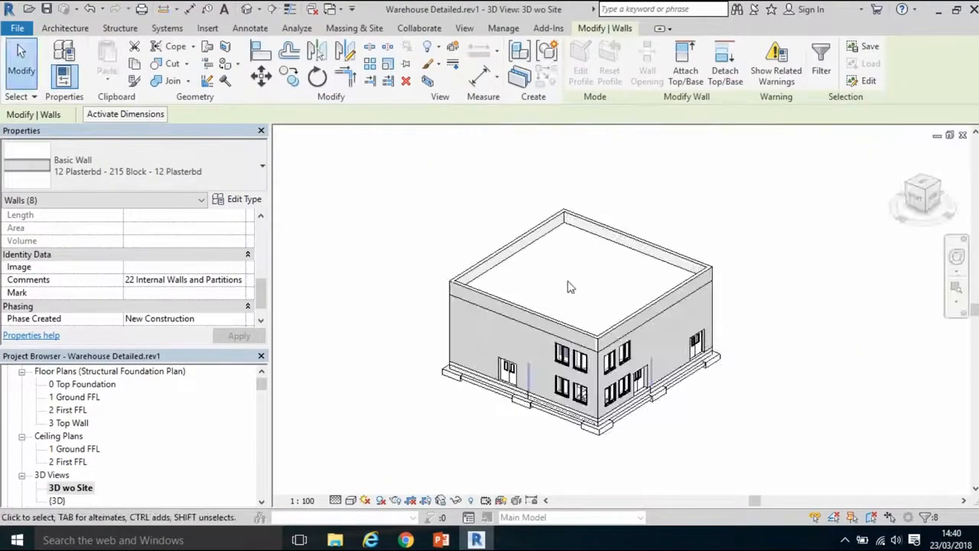
{"action": "left_click", "coordinate": [497, 312]}
{"action": "left_click", "coordinate": [497, 312]}
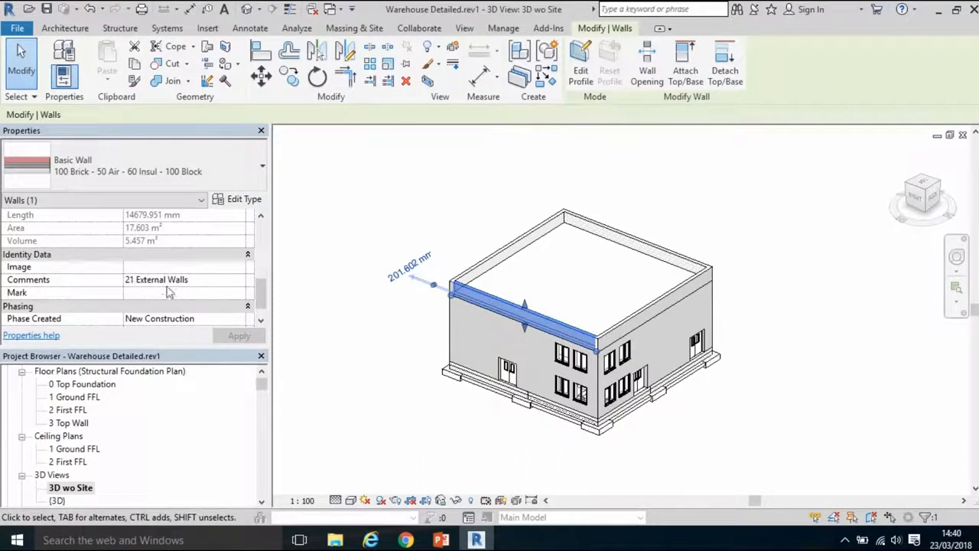
{"action": "left_click", "coordinate": [546, 246]}
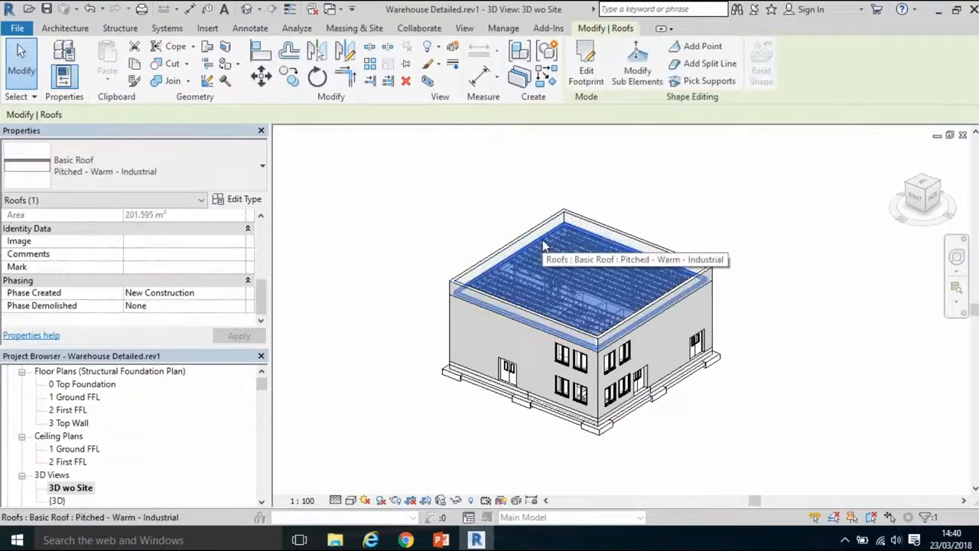
{"action": "scroll", "coordinate": [626, 359], "scroll_direction": "up", "scroll_amount": 2}
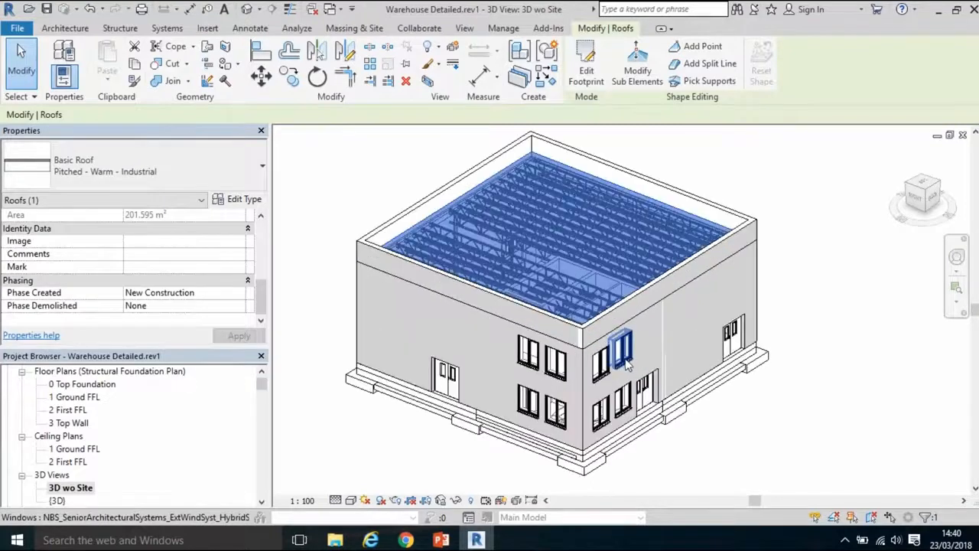
{"action": "left_click", "coordinate": [623, 353]}
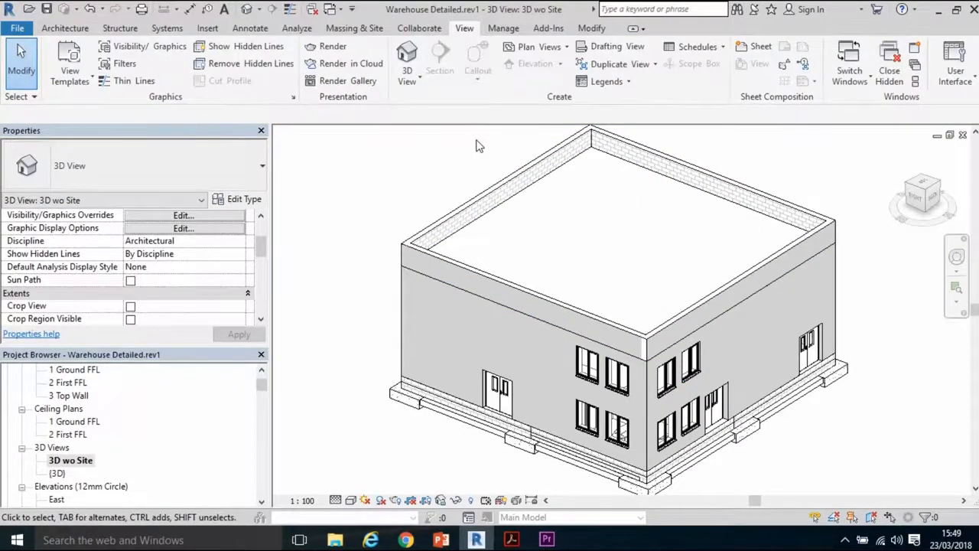
Step: Review the model in the 1 Ground FFL plan, the 3D wo Site view and Section 8, examining the ground floor slab
{"action": "double_click", "coordinate": [73, 372]}
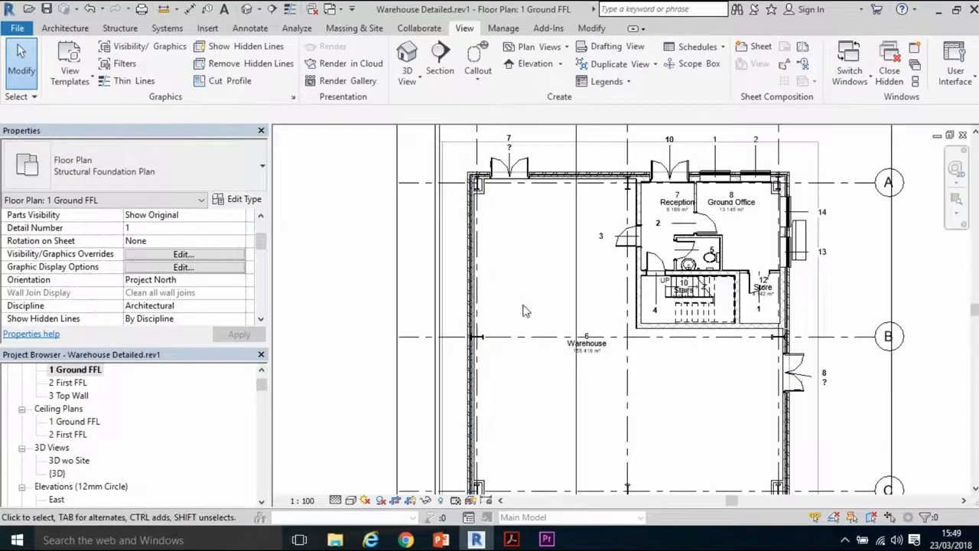
{"action": "double_click", "coordinate": [64, 462]}
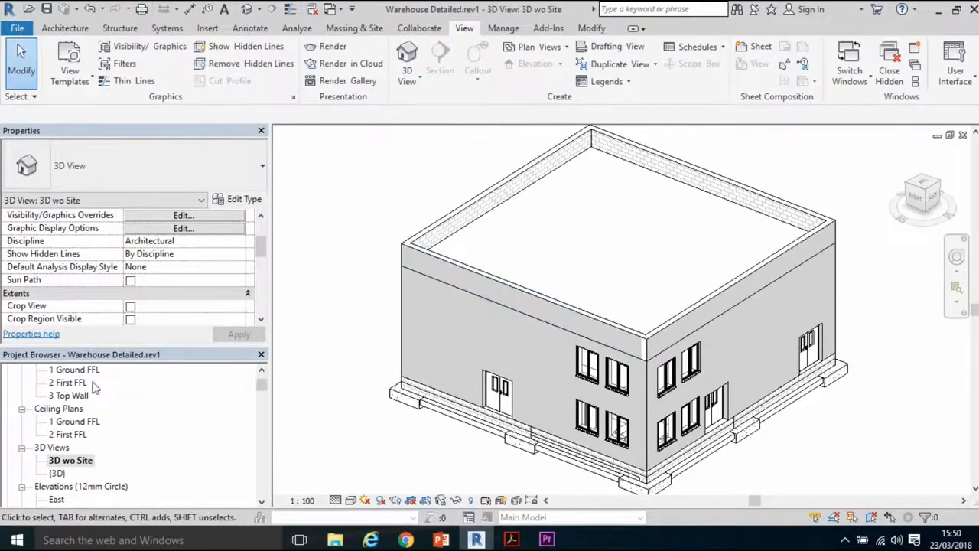
{"action": "left_click", "coordinate": [262, 501]}
{"action": "left_click", "coordinate": [261, 501]}
{"action": "left_click", "coordinate": [261, 501]}
{"action": "double_click", "coordinate": [77, 487]}
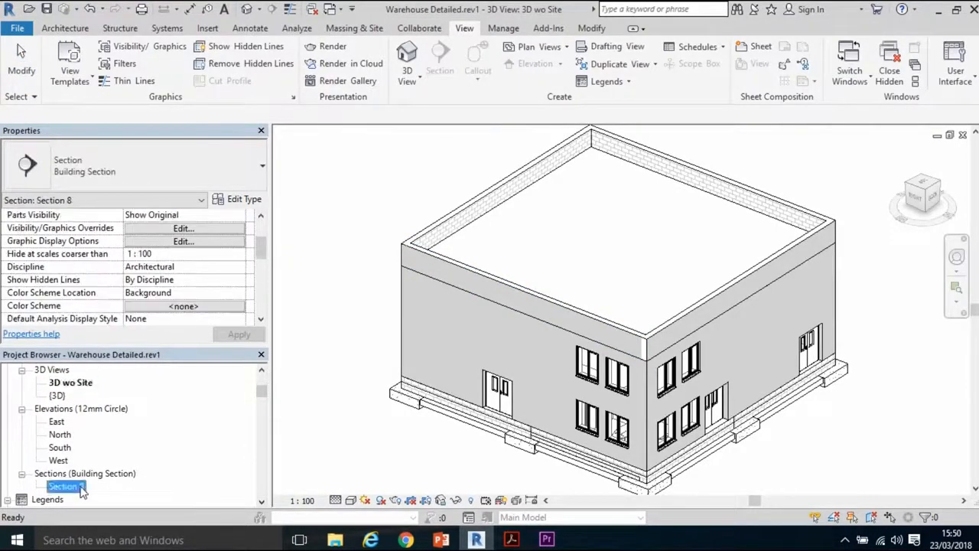
{"action": "middle_click_drag", "start_coordinate": [599, 310], "coordinate": [612, 349]}
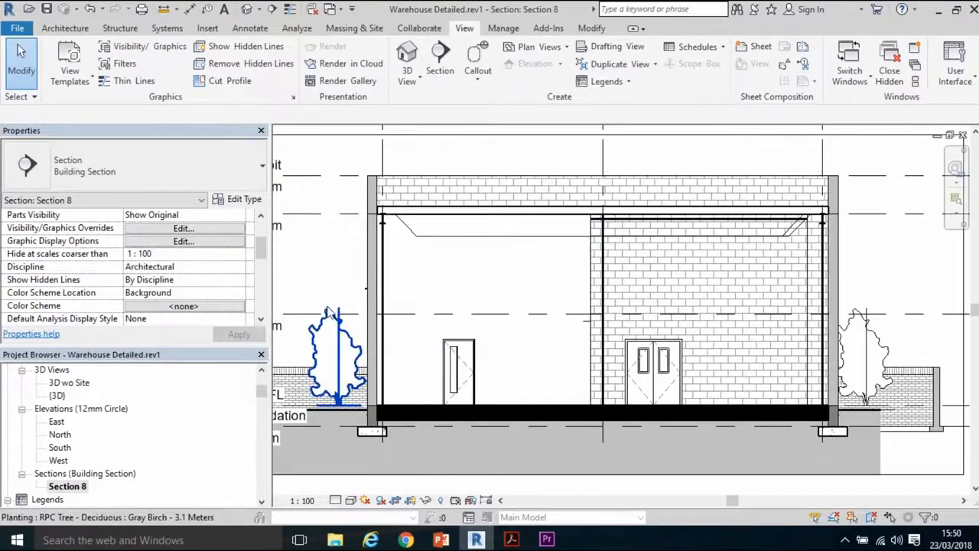
{"action": "scroll", "coordinate": [601, 417], "scroll_direction": "up", "scroll_amount": 3}
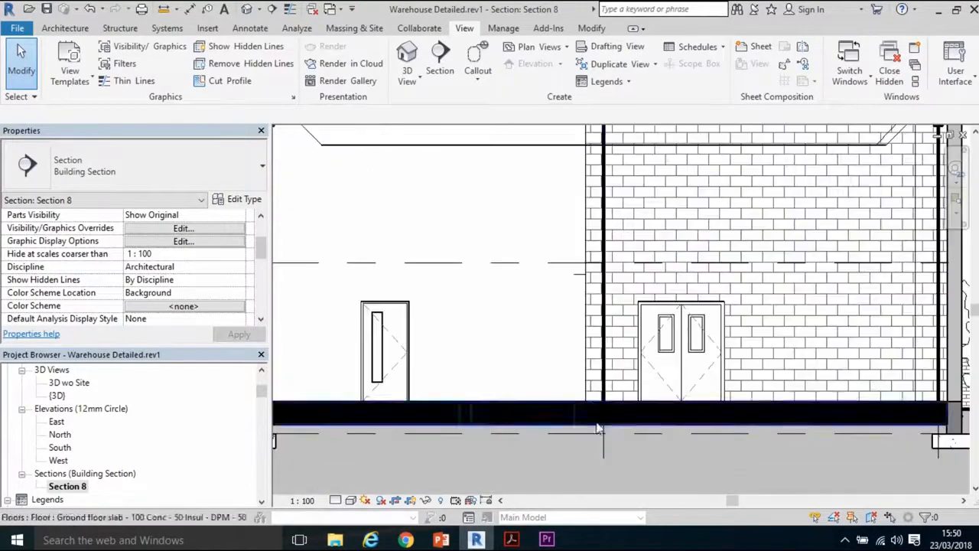
{"action": "scroll", "coordinate": [590, 422], "scroll_direction": "down", "scroll_amount": 4}
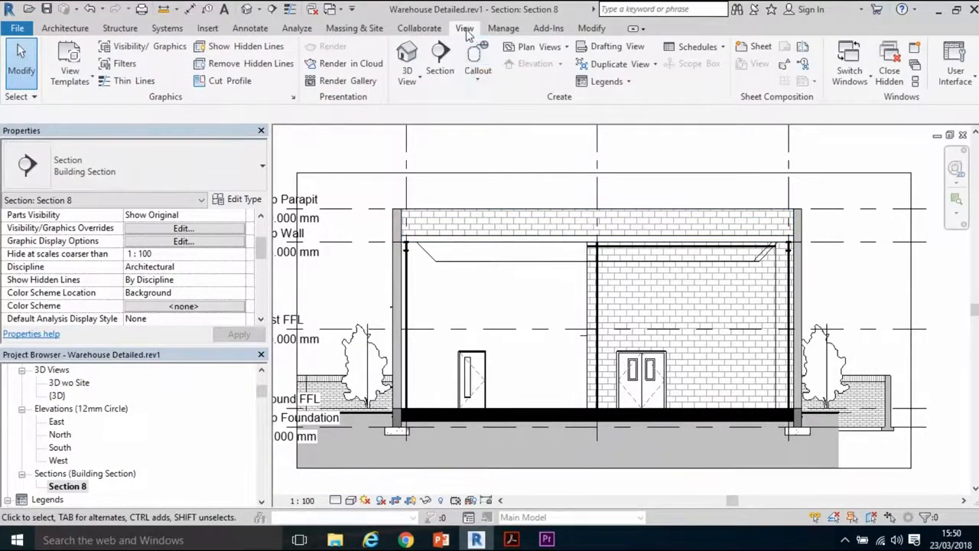
Step: Create a new multi-category material takeoff for the New Construction phase
{"action": "left_click", "coordinate": [724, 47]}
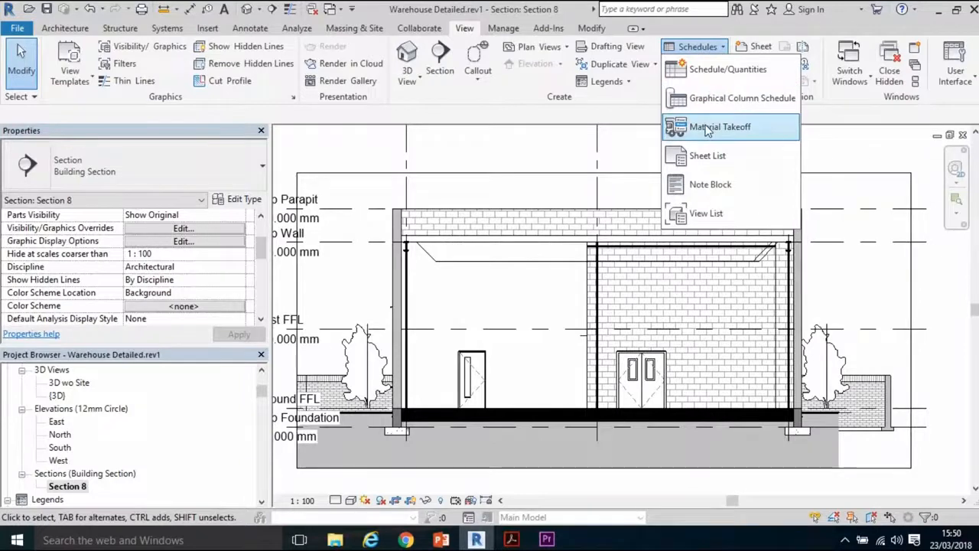
{"action": "left_click", "coordinate": [701, 128]}
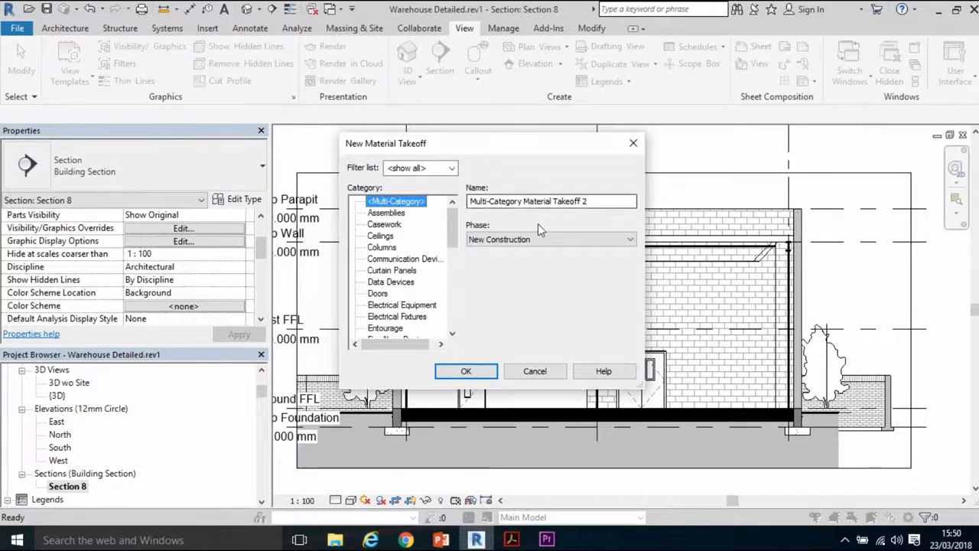
{"action": "left_click", "coordinate": [471, 373]}
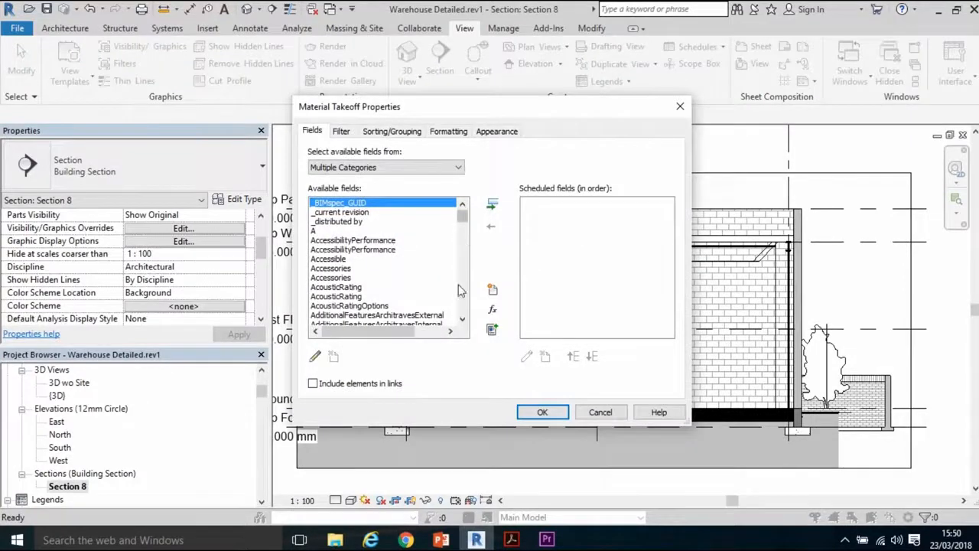
Step: Add the Comments field to the takeoff's scheduled fields
{"action": "left_click", "coordinate": [462, 321]}
{"action": "left_click", "coordinate": [462, 321]}
{"action": "left_click", "coordinate": [462, 322]}
{"action": "left_click", "coordinate": [462, 321]}
{"action": "left_click", "coordinate": [462, 320]}
{"action": "left_click_drag", "start_coordinate": [463, 216], "coordinate": [462, 225]}
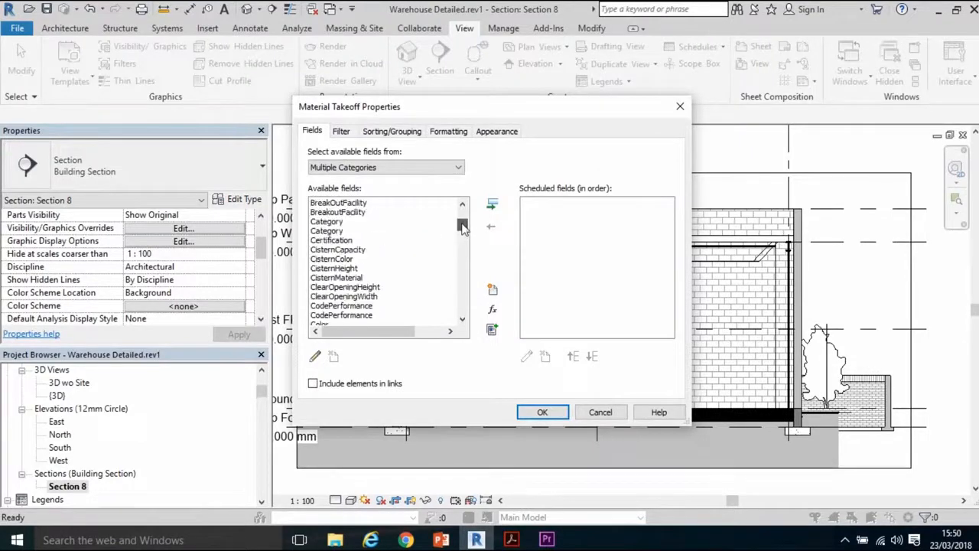
{"action": "scroll", "coordinate": [348, 271], "scroll_direction": "down", "scroll_amount": 3}
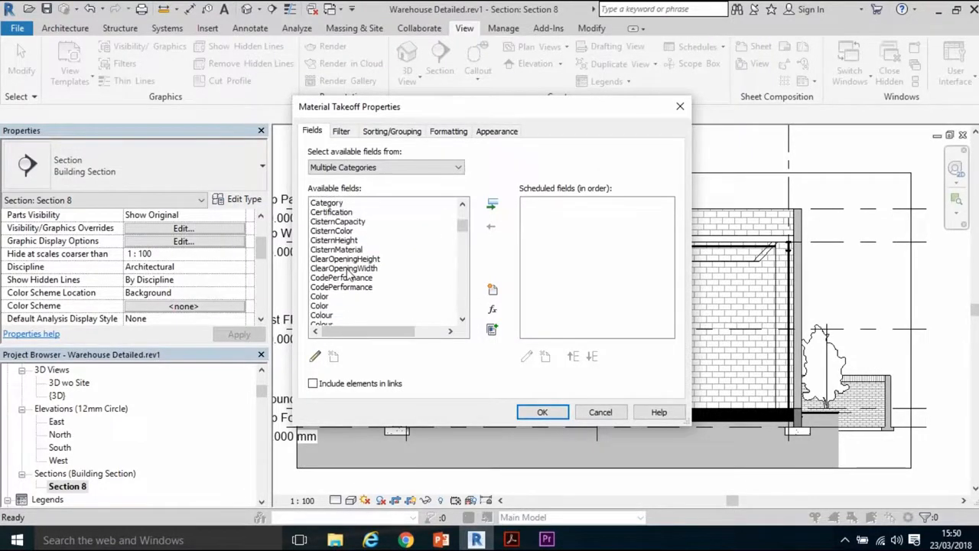
{"action": "left_click", "coordinate": [344, 288]}
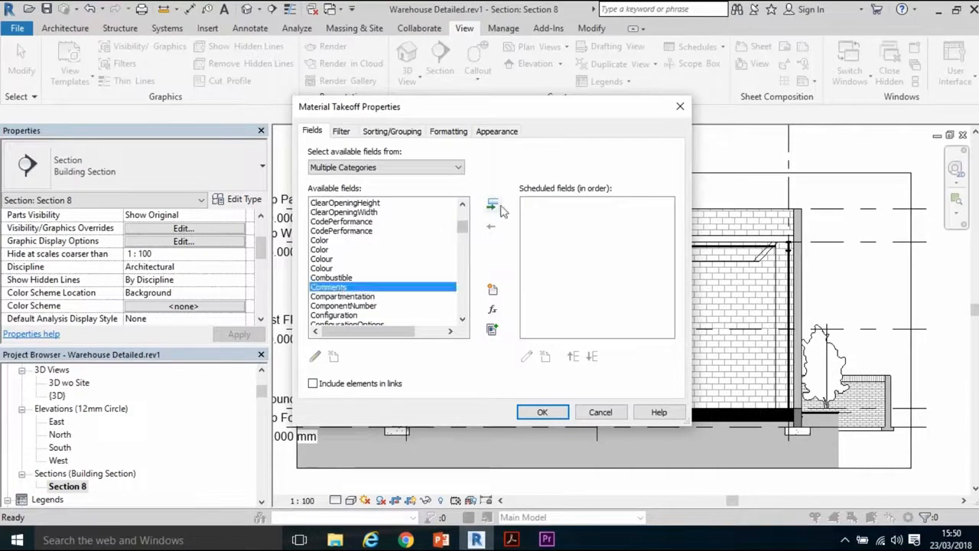
{"action": "left_click", "coordinate": [492, 205]}
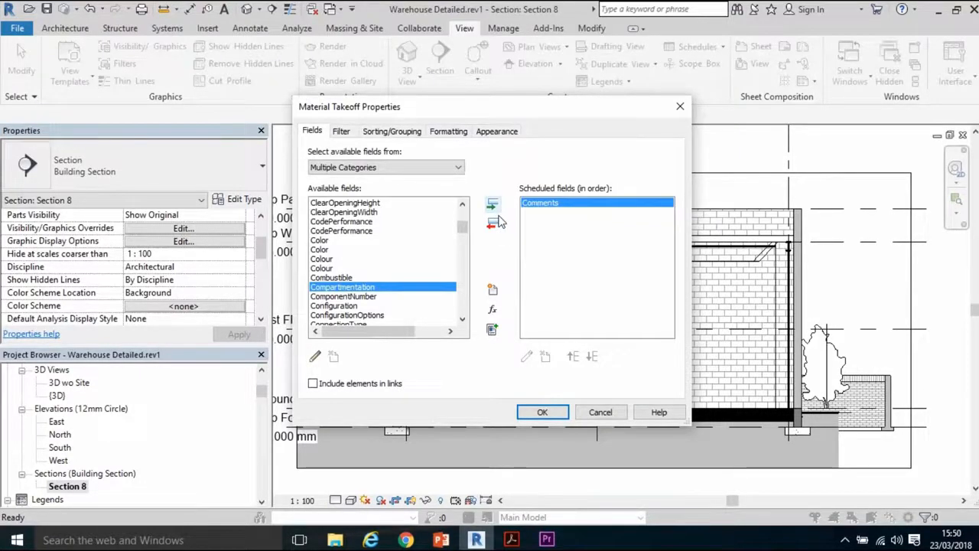
Step: Add the Family field to the scheduled fields after Comments
{"action": "left_click", "coordinate": [463, 320]}
{"action": "left_click_drag", "start_coordinate": [463, 320], "coordinate": [463, 320]}
{"action": "left_click", "coordinate": [329, 260]}
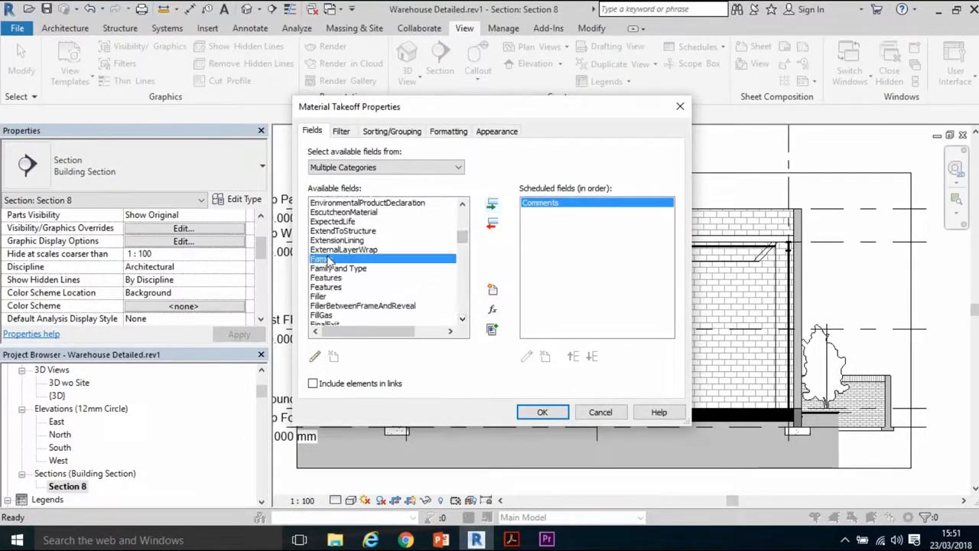
{"action": "left_click", "coordinate": [492, 205]}
{"action": "mouse_move", "coordinate": [450, 6]}
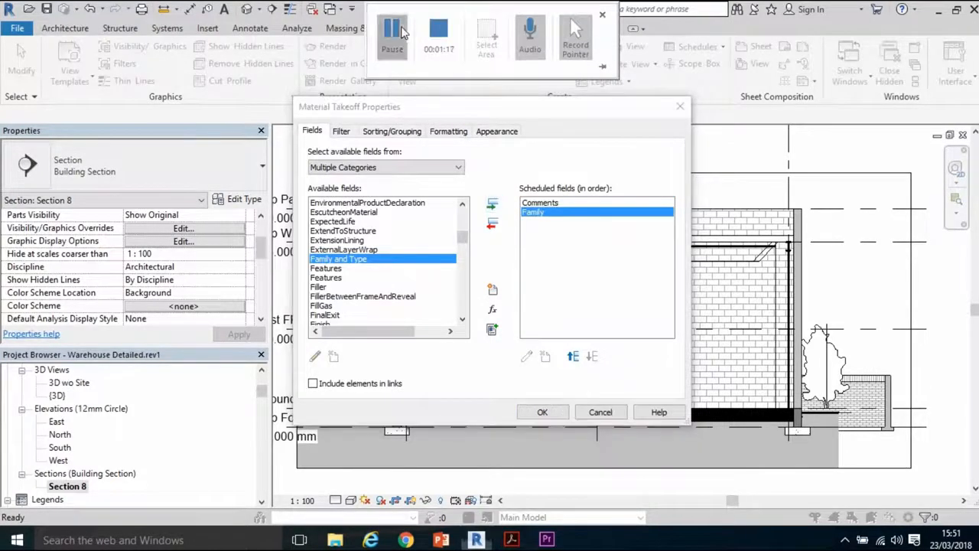
{"action": "left_click", "coordinate": [403, 32]}
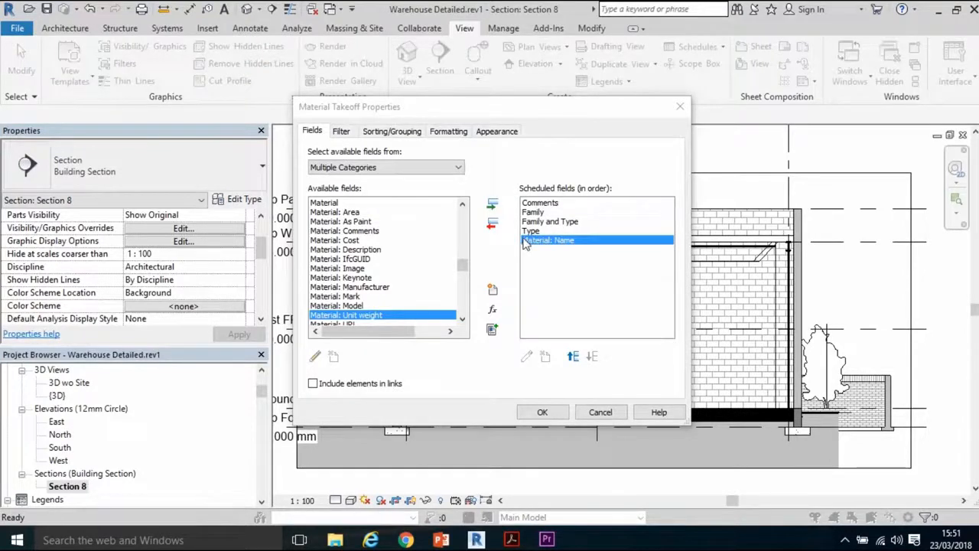
Step: Add the Material: Area and Material: Volume fields and generate the material takeoff
{"action": "left_click", "coordinate": [359, 212]}
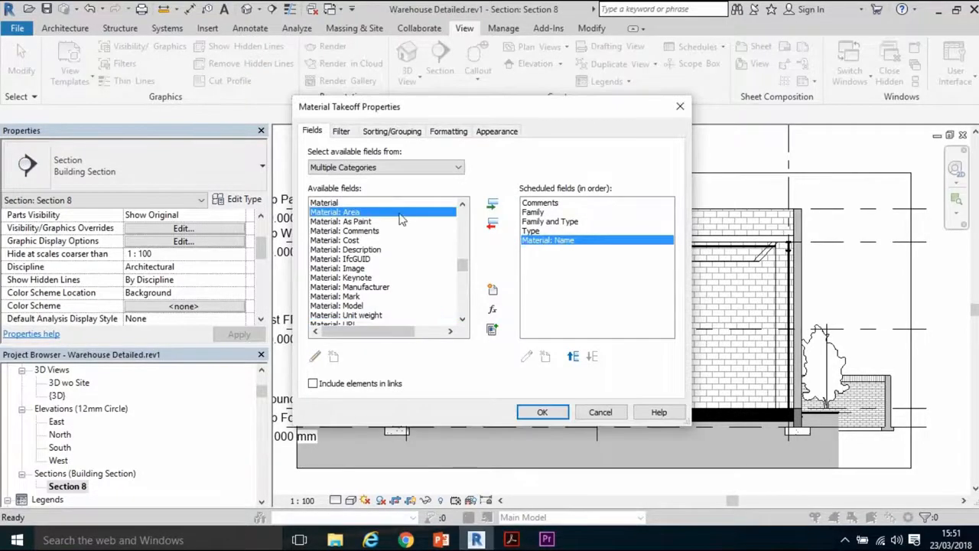
{"action": "left_click", "coordinate": [491, 205]}
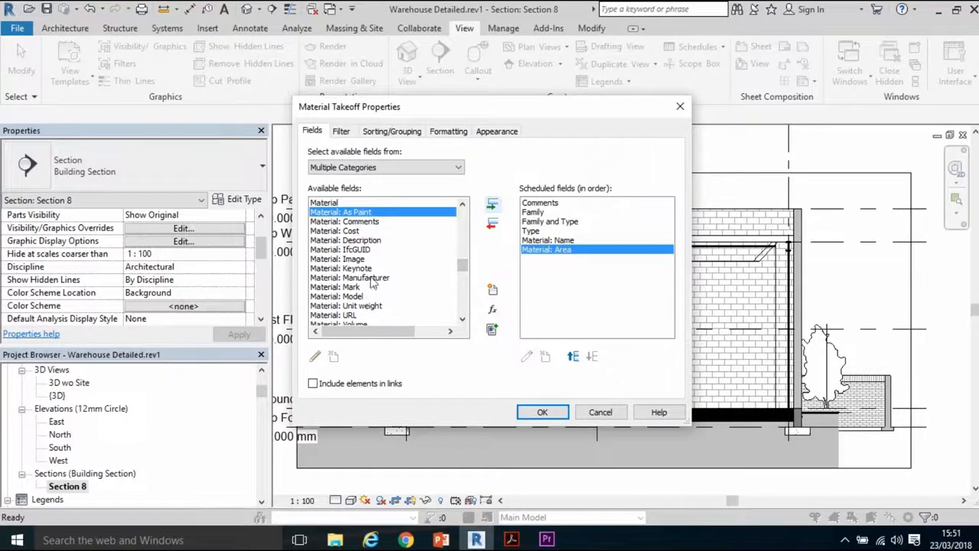
{"action": "left_click", "coordinate": [462, 320]}
{"action": "left_click", "coordinate": [462, 320]}
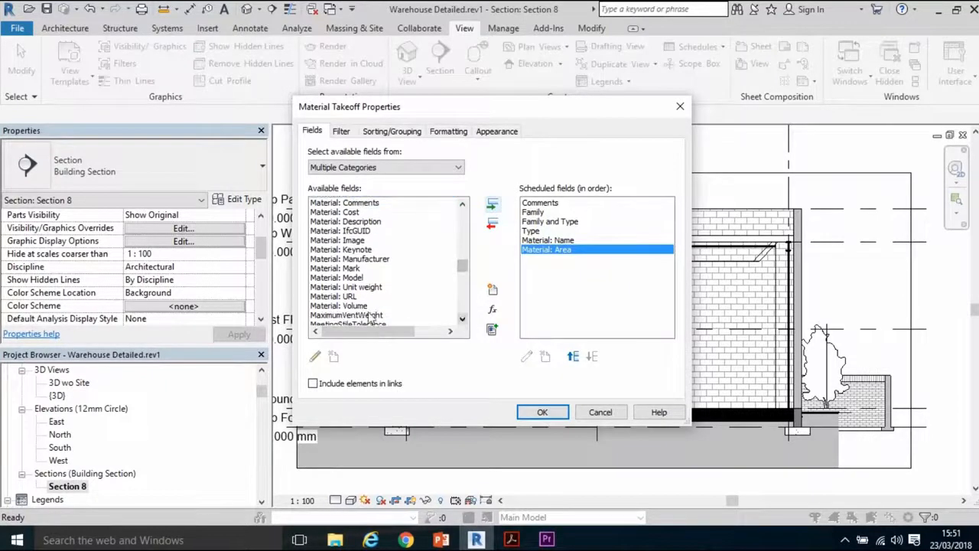
{"action": "left_click", "coordinate": [340, 306]}
{"action": "left_click", "coordinate": [493, 206]}
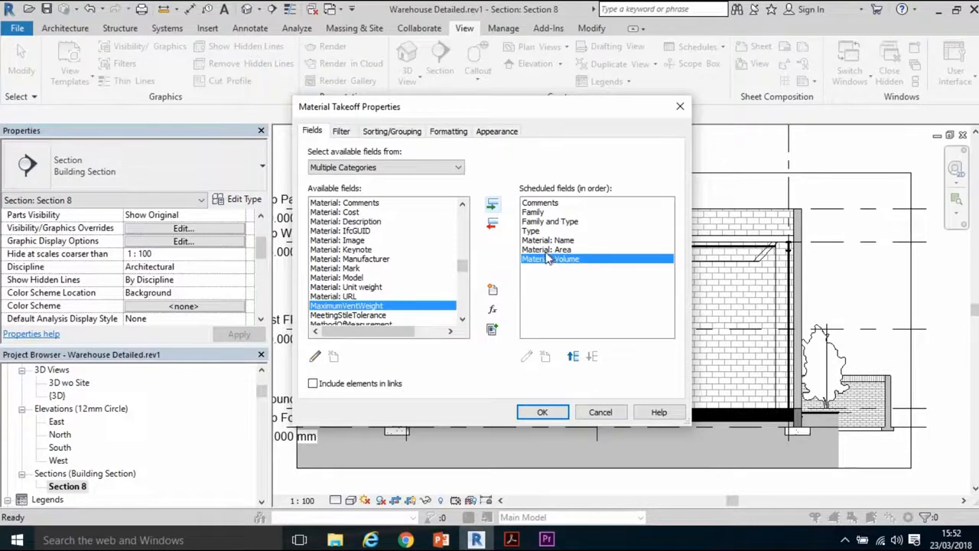
{"action": "left_click", "coordinate": [544, 415]}
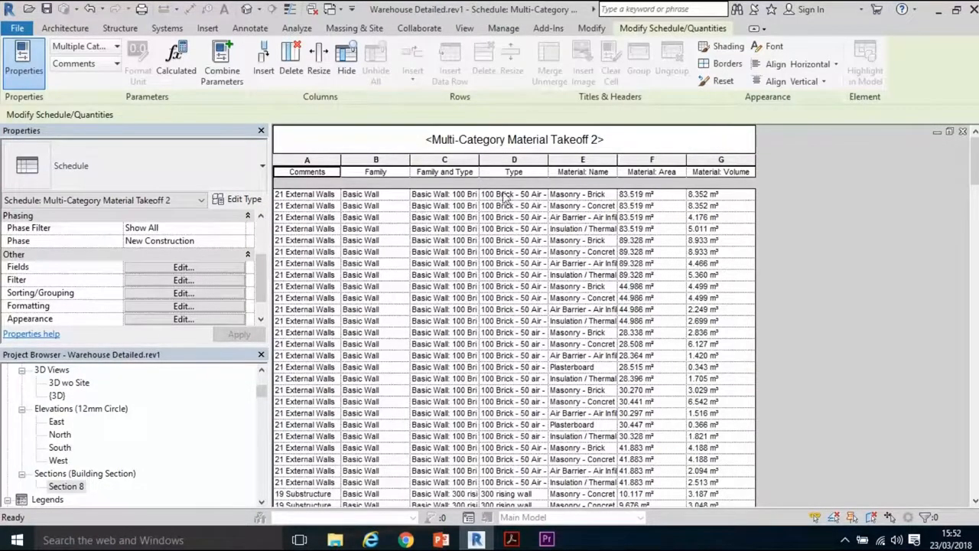
Step: Widen the Comments, Family, Family and Type, Type and Material: Name columns of the takeoff
{"action": "left_click_drag", "start_coordinate": [342, 170], "coordinate": [369, 170]}
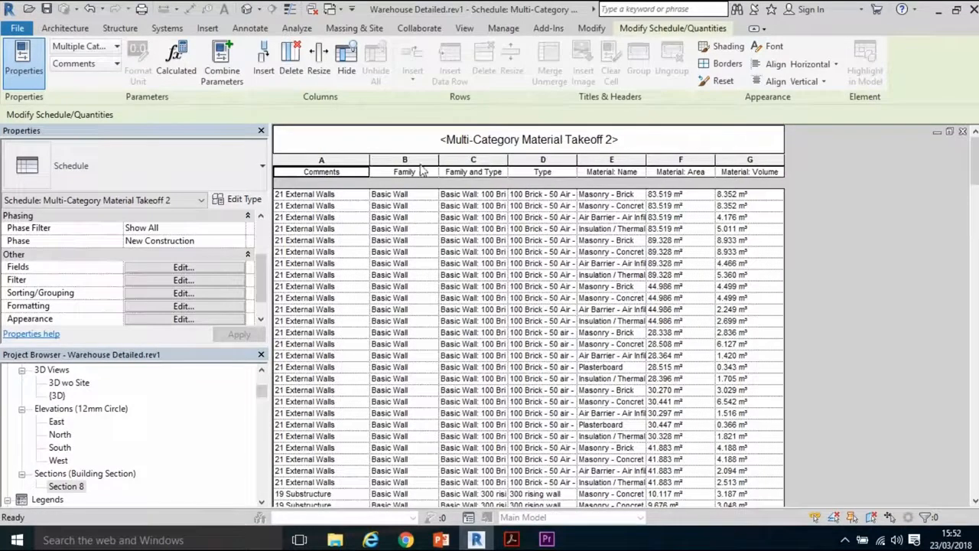
{"action": "left_click_drag", "start_coordinate": [439, 160], "coordinate": [467, 161]}
{"action": "left_click_drag", "start_coordinate": [536, 159], "coordinate": [558, 159]}
{"action": "left_click_drag", "start_coordinate": [629, 159], "coordinate": [649, 159]}
{"action": "left_click_drag", "start_coordinate": [723, 159], "coordinate": [753, 161]}
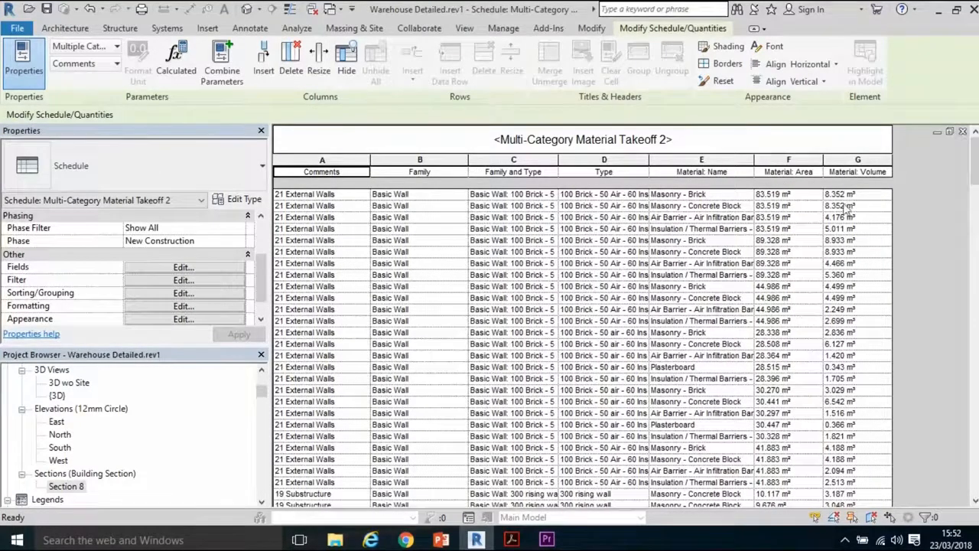
Step: Check the coded rows of the takeoff and widen the Comments column further to fit the full work section names
{"action": "scroll", "coordinate": [847, 210], "scroll_direction": "down", "scroll_amount": 5}
{"action": "scroll", "coordinate": [847, 211], "scroll_direction": "up", "scroll_amount": 5}
{"action": "scroll", "coordinate": [320, 210], "scroll_direction": "down", "scroll_amount": 6}
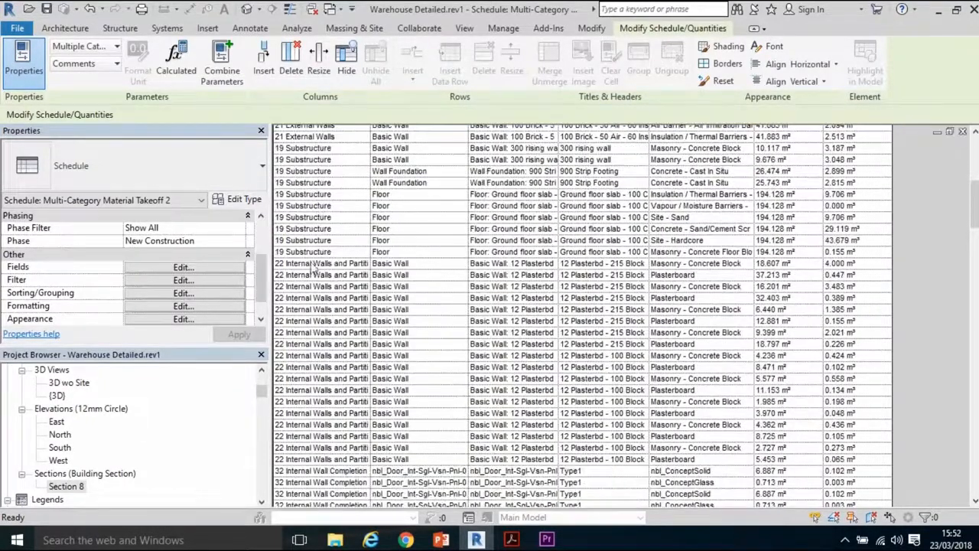
{"action": "scroll", "coordinate": [374, 144], "scroll_direction": "up", "scroll_amount": 6}
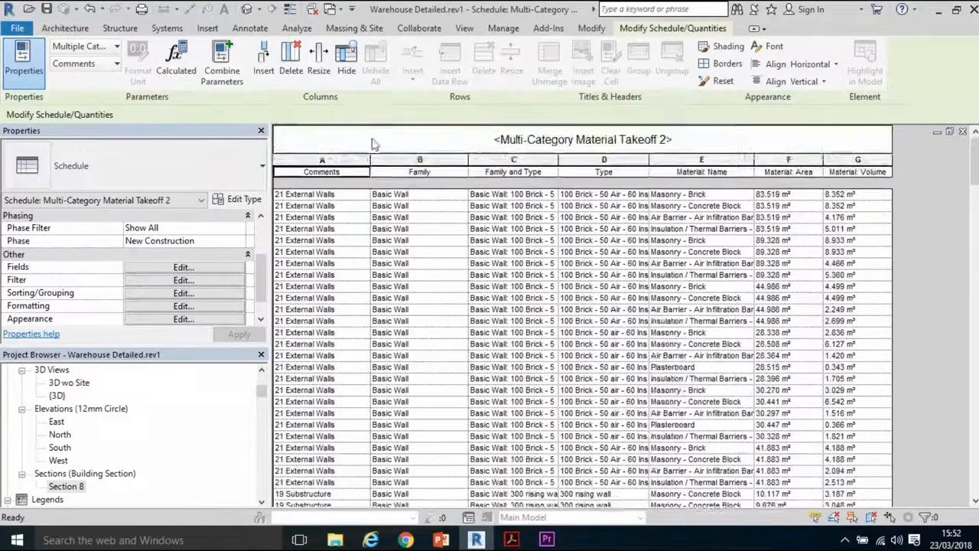
{"action": "left_click_drag", "start_coordinate": [370, 163], "coordinate": [432, 162]}
Step: Find the 300 rising wall row with blank Comments and set its Comments to 19 Substructure
{"action": "scroll", "coordinate": [349, 278], "scroll_direction": "down", "scroll_amount": 3}
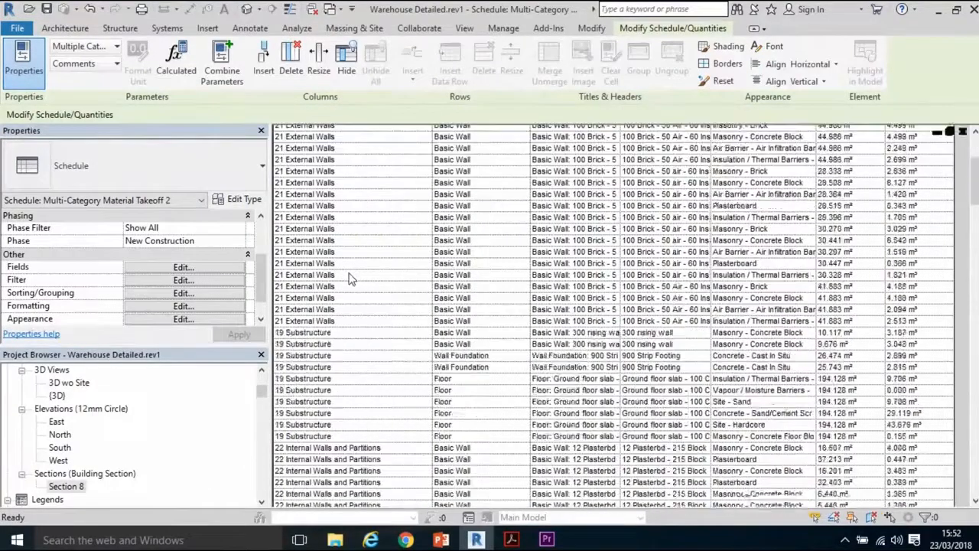
{"action": "scroll", "coordinate": [349, 279], "scroll_direction": "down", "scroll_amount": 3}
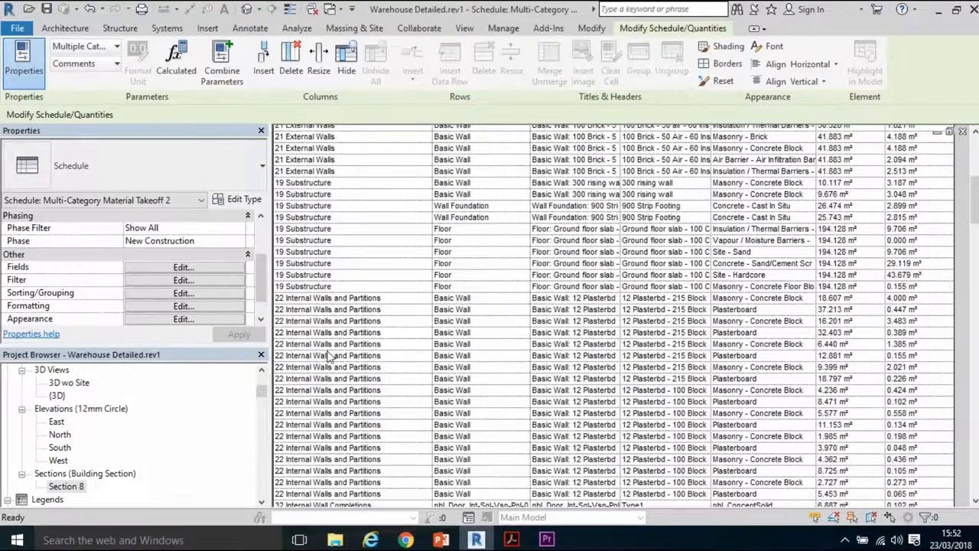
{"action": "scroll", "coordinate": [330, 358], "scroll_direction": "down", "scroll_amount": 15}
{"action": "scroll", "coordinate": [331, 358], "scroll_direction": "down", "scroll_amount": 5}
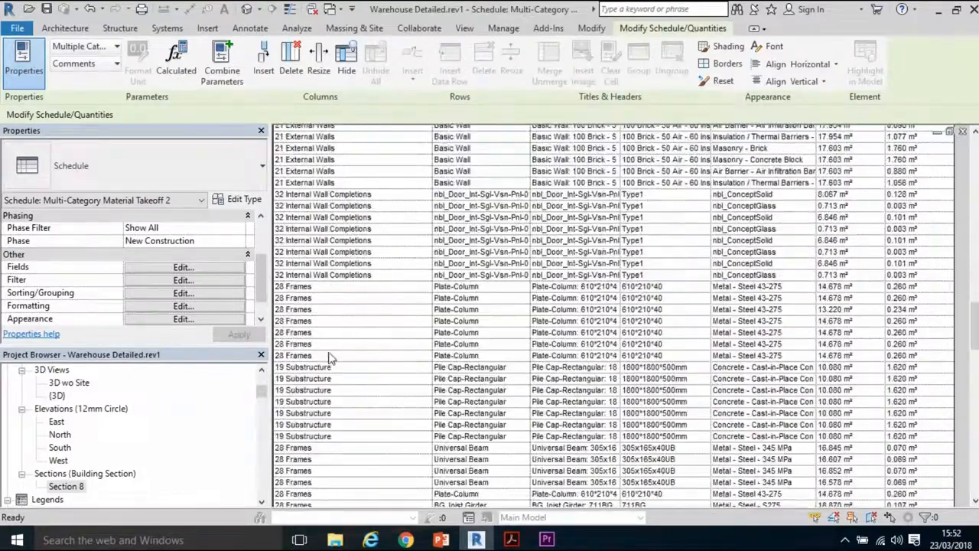
{"action": "scroll", "coordinate": [342, 374], "scroll_direction": "down", "scroll_amount": 2}
{"action": "scroll", "coordinate": [332, 364], "scroll_direction": "down", "scroll_amount": 6}
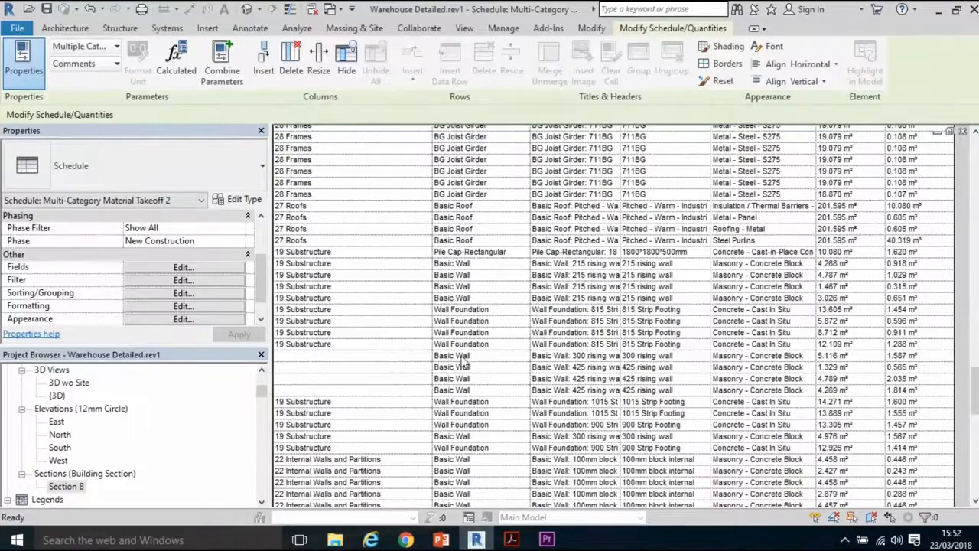
{"action": "left_click", "coordinate": [321, 361]}
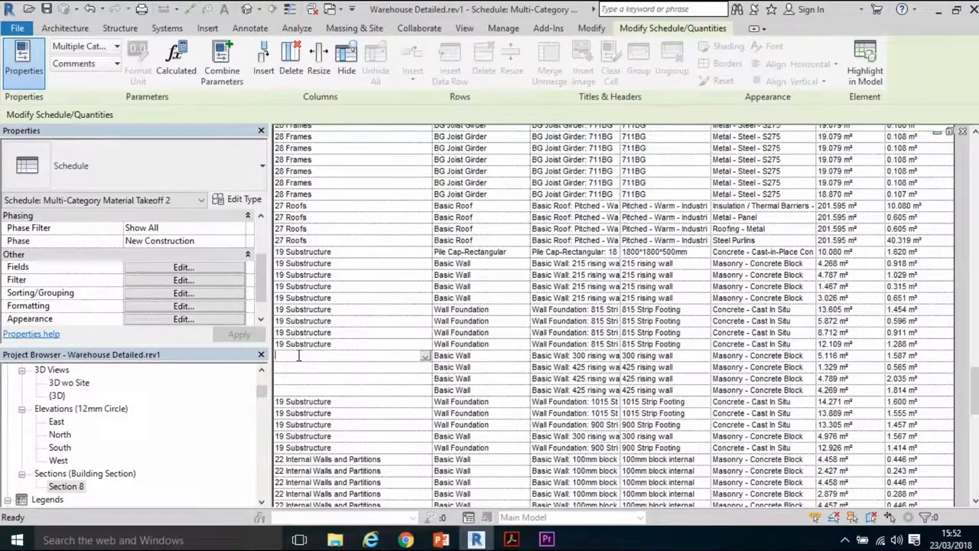
{"action": "type", "text": "19"}
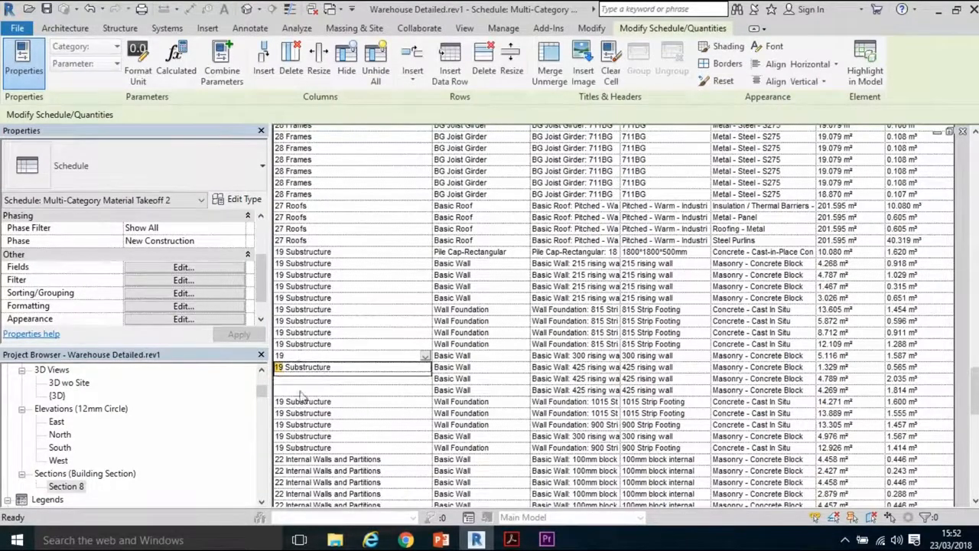
{"action": "left_click", "coordinate": [304, 368]}
Step: Set the blank Comments of the three 425 rising wall rows to 19 Substructure
{"action": "left_click", "coordinate": [301, 370]}
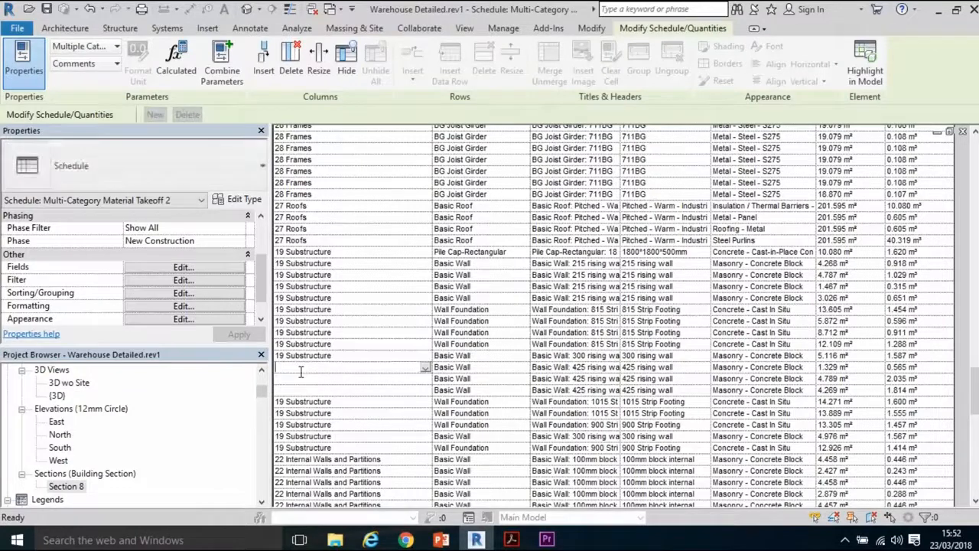
{"action": "type", "text": "19"}
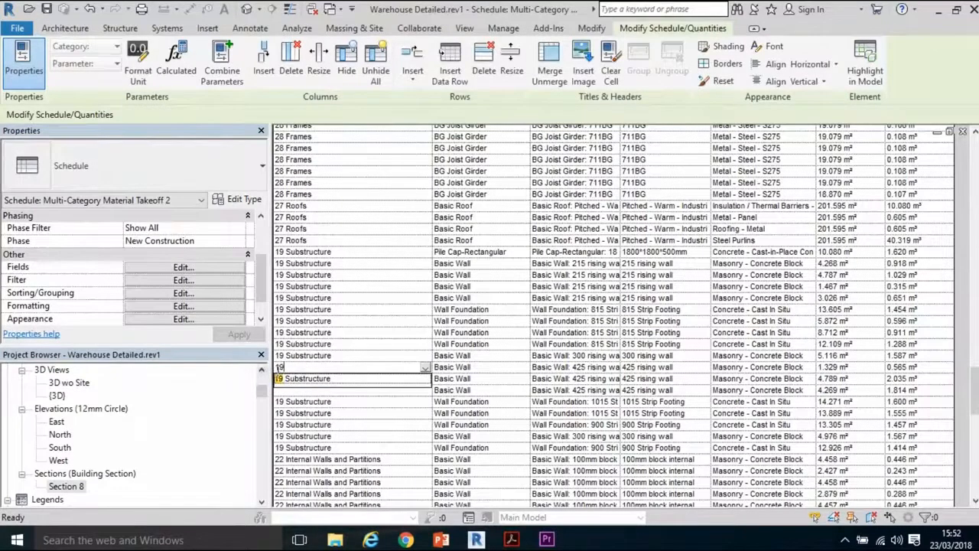
{"action": "left_click", "coordinate": [300, 380]}
{"action": "left_click", "coordinate": [294, 383]}
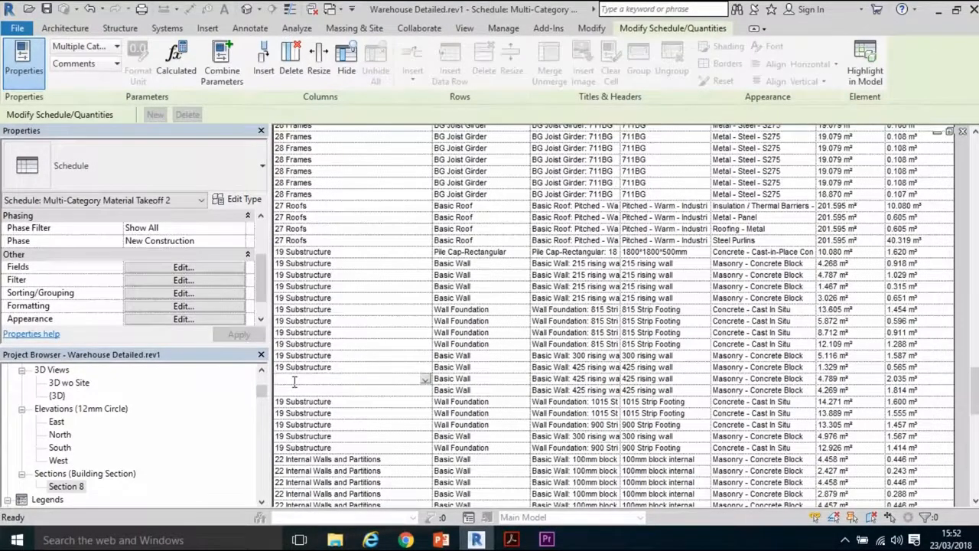
{"action": "type", "text": "19"}
{"action": "left_click", "coordinate": [339, 390]}
{"action": "left_click", "coordinate": [333, 388]}
{"action": "type", "text": "19"}
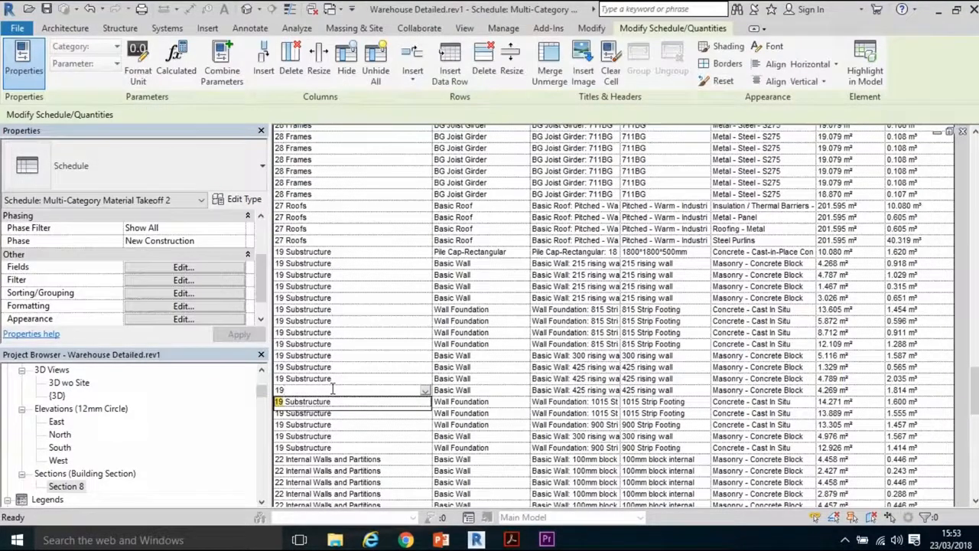
{"action": "left_click", "coordinate": [336, 402]}
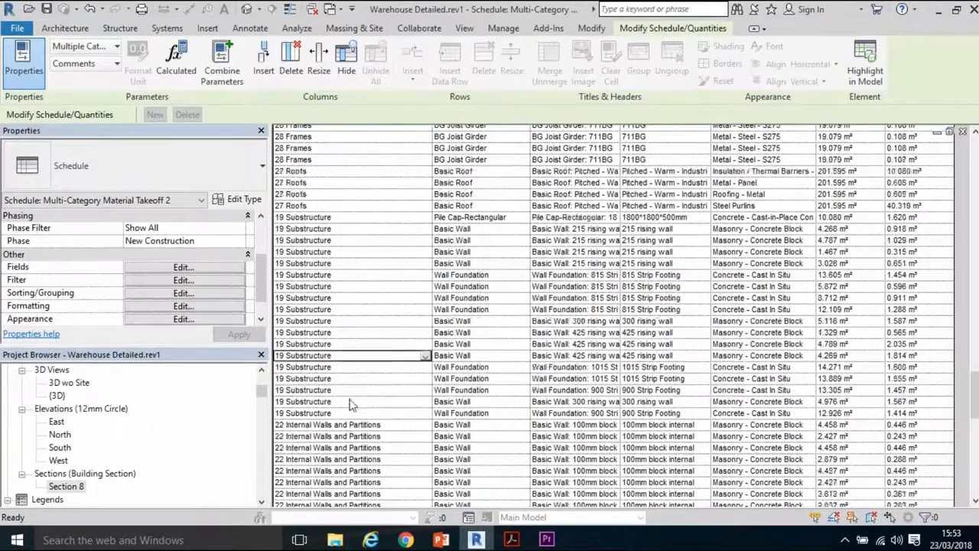
Step: Review the remaining takeoff rows for missing work section codes in the Comments column
{"action": "scroll", "coordinate": [349, 397], "scroll_direction": "down", "scroll_amount": 7}
{"action": "scroll", "coordinate": [308, 348], "scroll_direction": "down", "scroll_amount": 6}
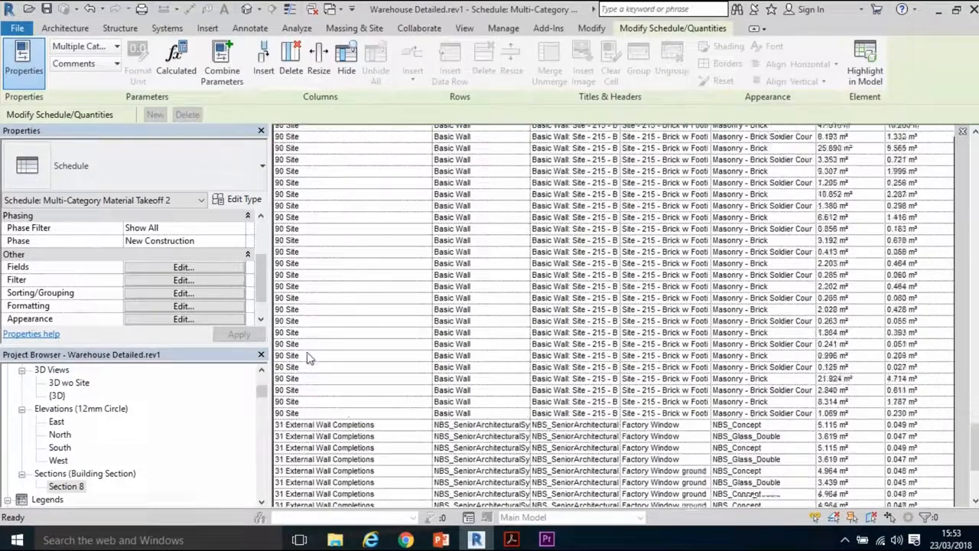
{"action": "scroll", "coordinate": [303, 388], "scroll_direction": "down", "scroll_amount": 3}
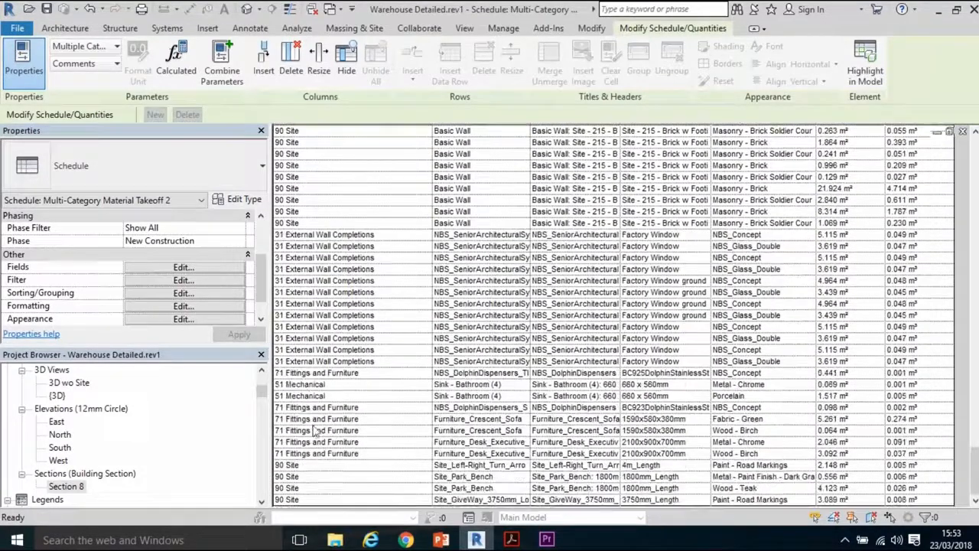
{"action": "scroll", "coordinate": [318, 375], "scroll_direction": "up", "scroll_amount": 15}
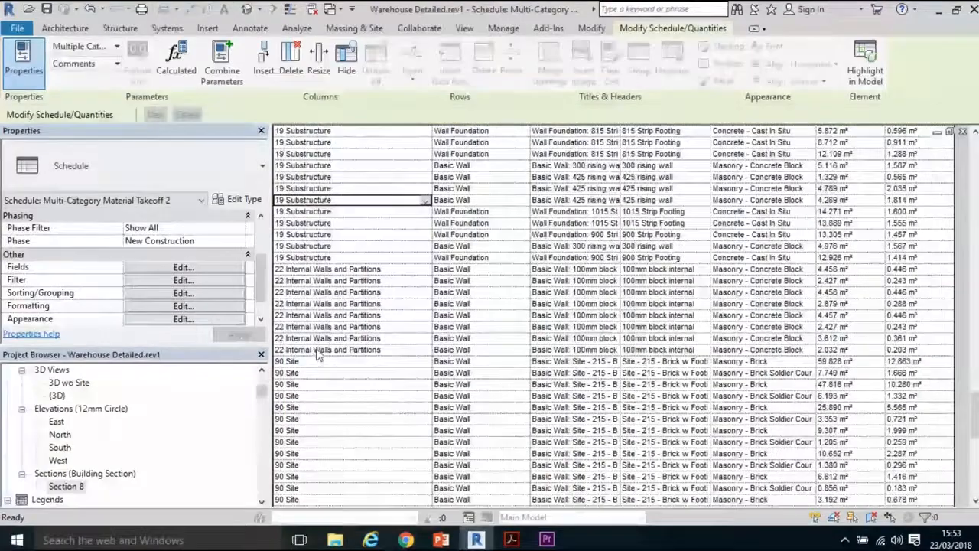
{"action": "scroll", "coordinate": [329, 346], "scroll_direction": "up", "scroll_amount": 5}
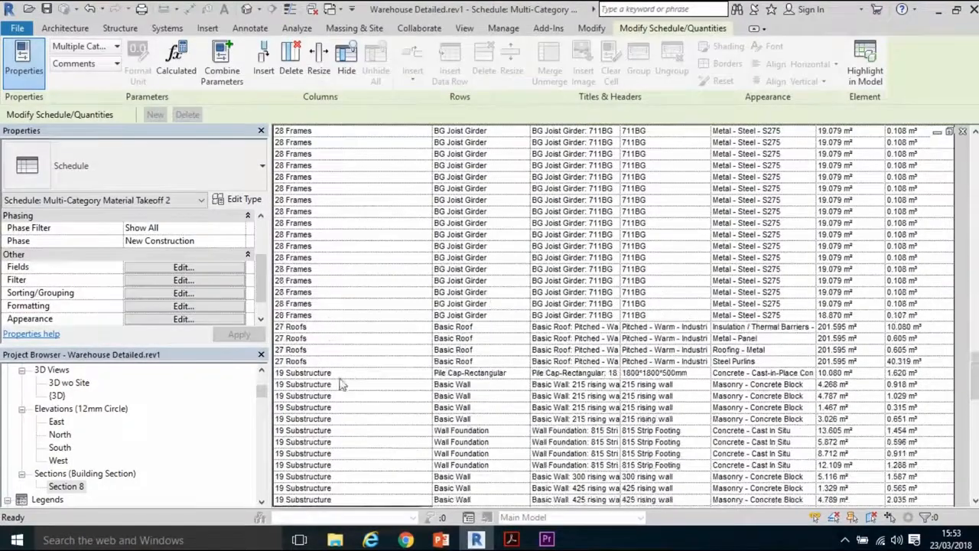
{"action": "scroll", "coordinate": [331, 344], "scroll_direction": "up", "scroll_amount": 9}
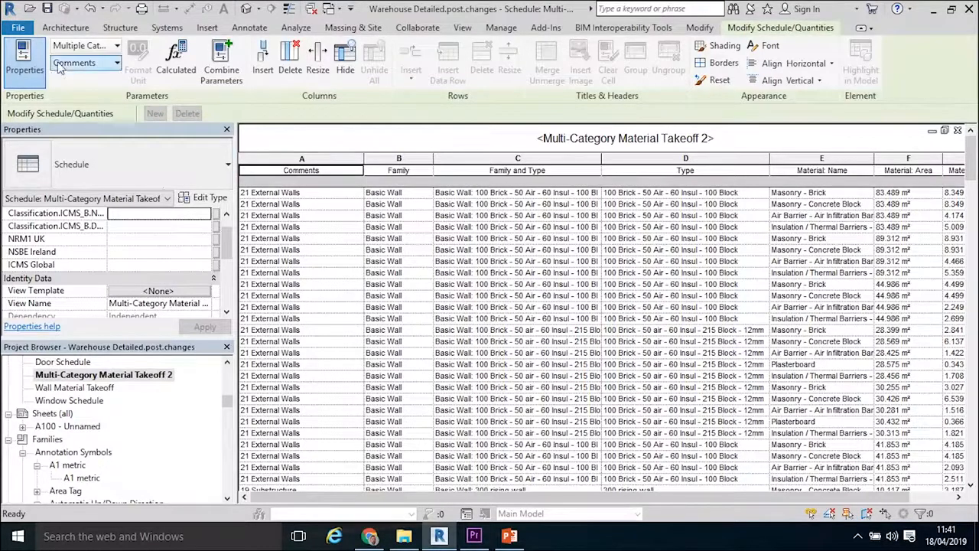
Step: Export the takeoff schedule as the delimited text report Multi-Category Material Takeoff 2.txt on the Desktop, with a comma as the field delimiter
{"action": "left_click", "coordinate": [19, 29]}
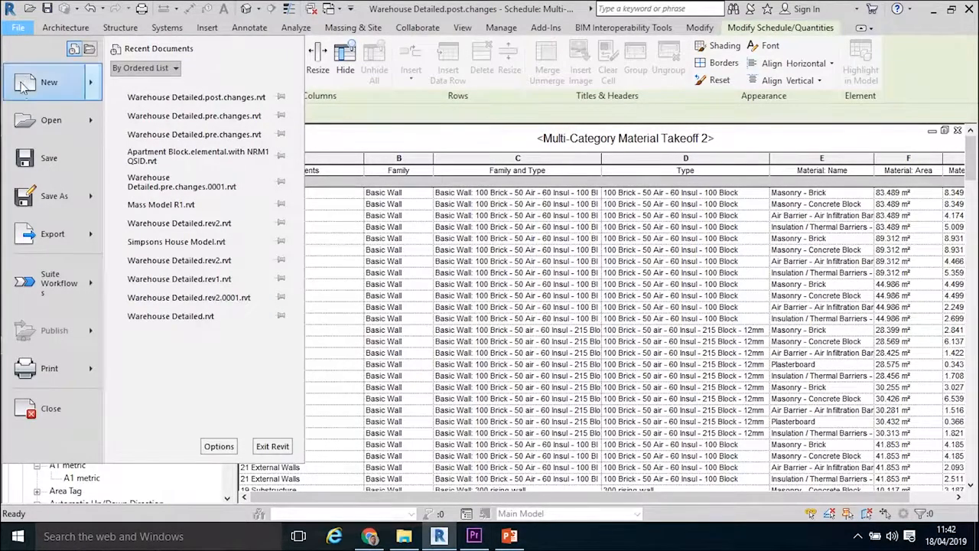
{"action": "left_click", "coordinate": [46, 235]}
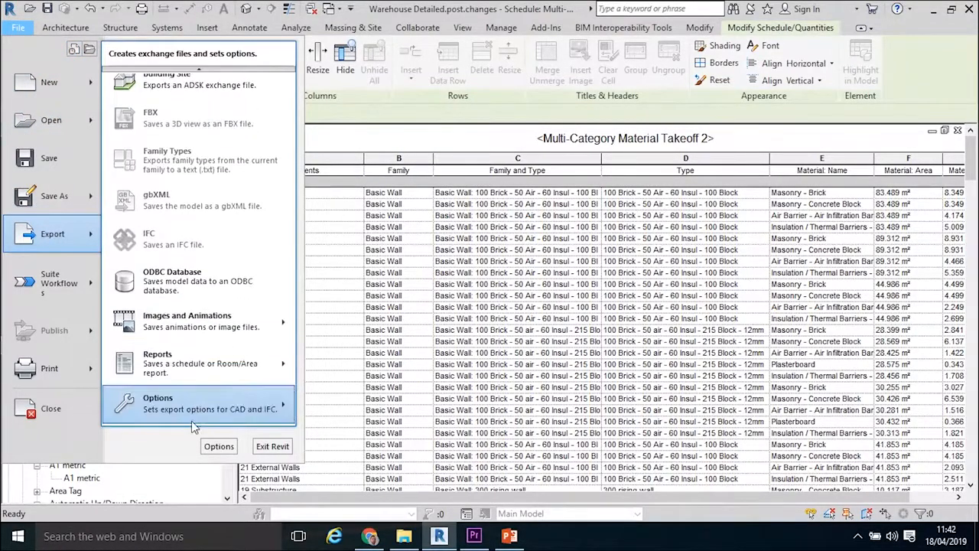
{"action": "mouse_move", "coordinate": [180, 369]}
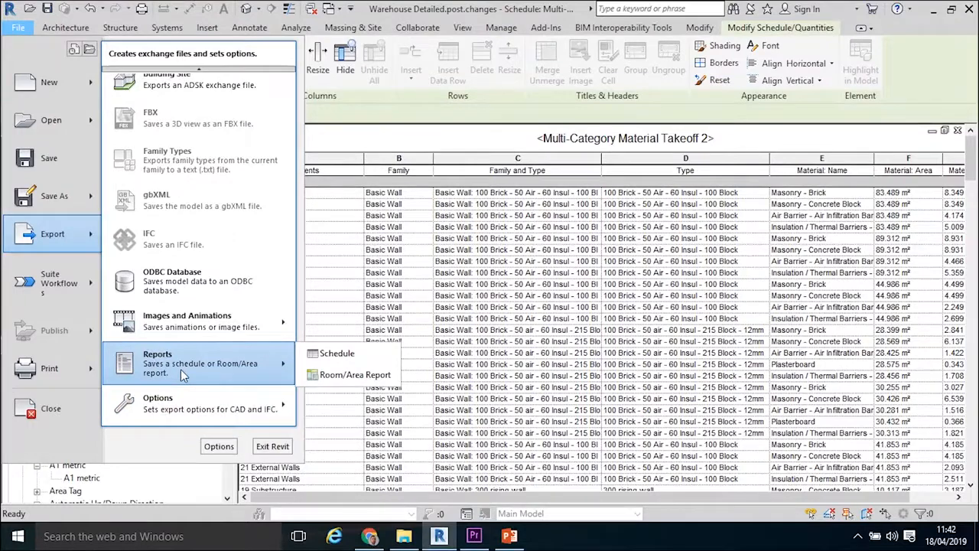
{"action": "left_click", "coordinate": [313, 355]}
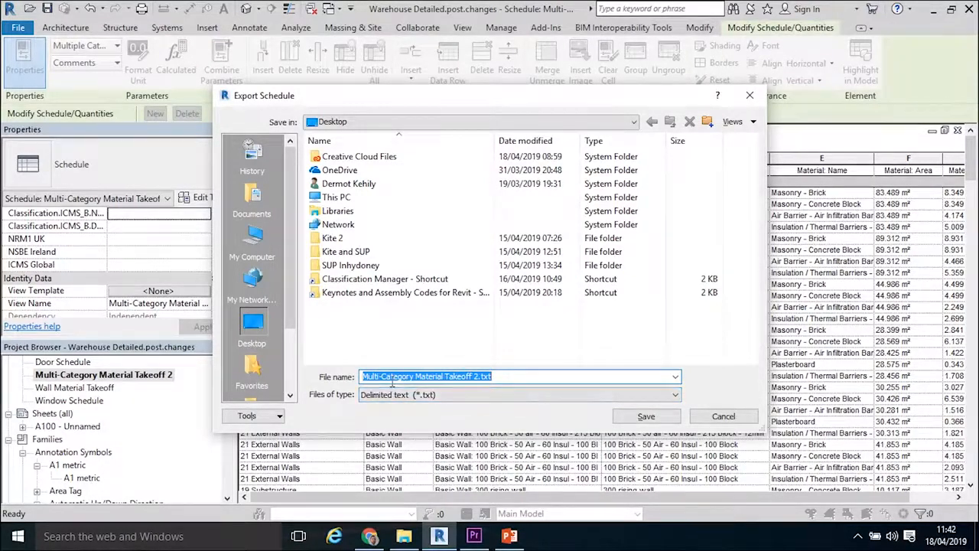
{"action": "left_click", "coordinate": [646, 416]}
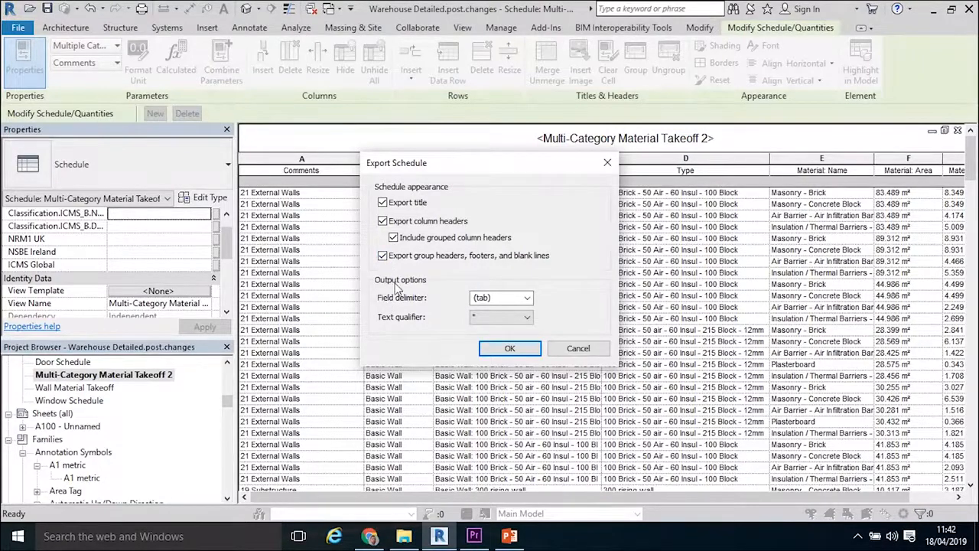
{"action": "left_click", "coordinate": [527, 298]}
{"action": "left_click", "coordinate": [490, 320]}
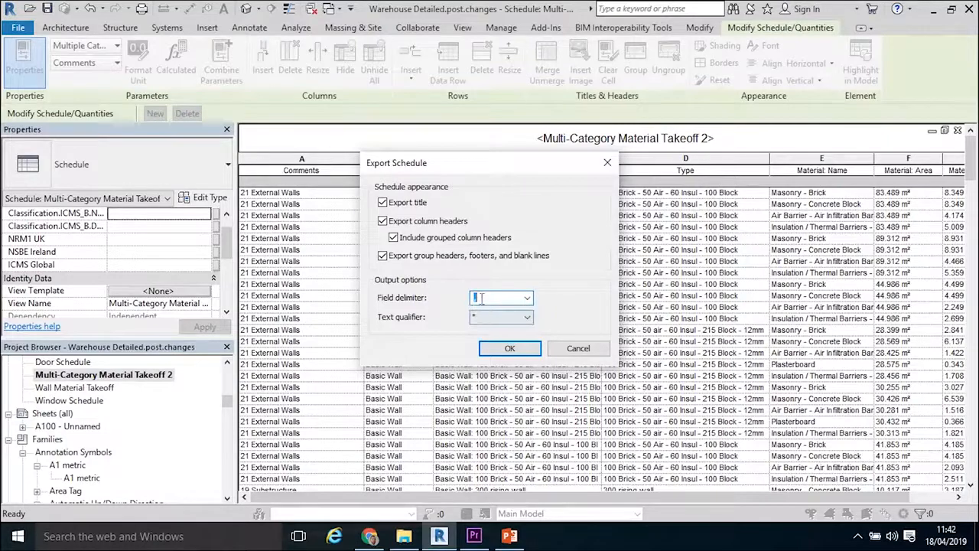
{"action": "left_click", "coordinate": [507, 348]}
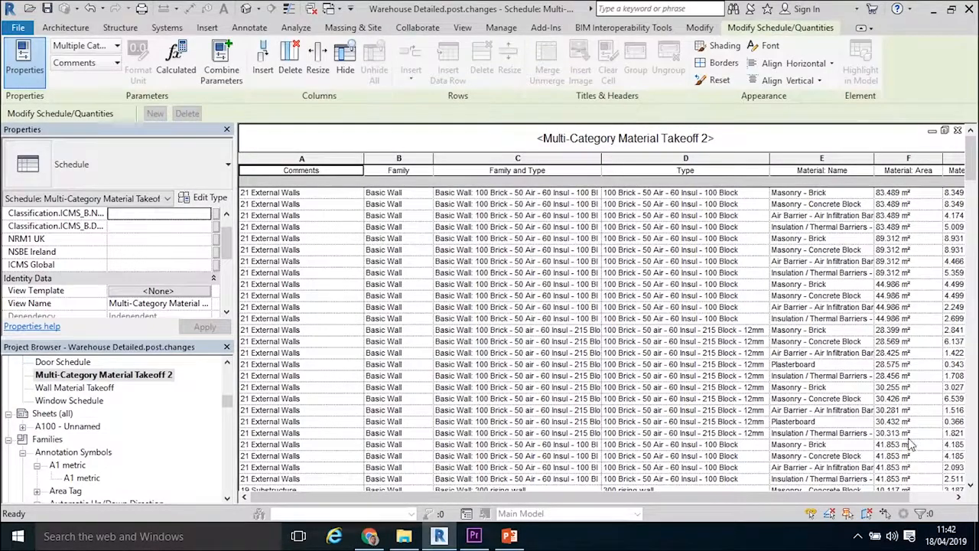
Step: Check the exported Multi-Category Material Takeoff 2 text file from the desktop in Notepad, and close it
{"action": "left_click", "coordinate": [976, 536]}
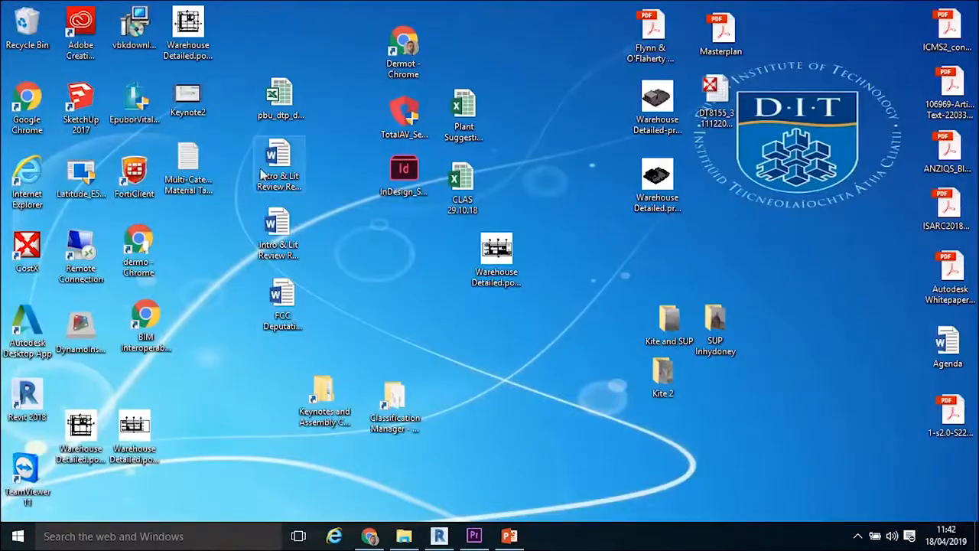
{"action": "double_click", "coordinate": [186, 162]}
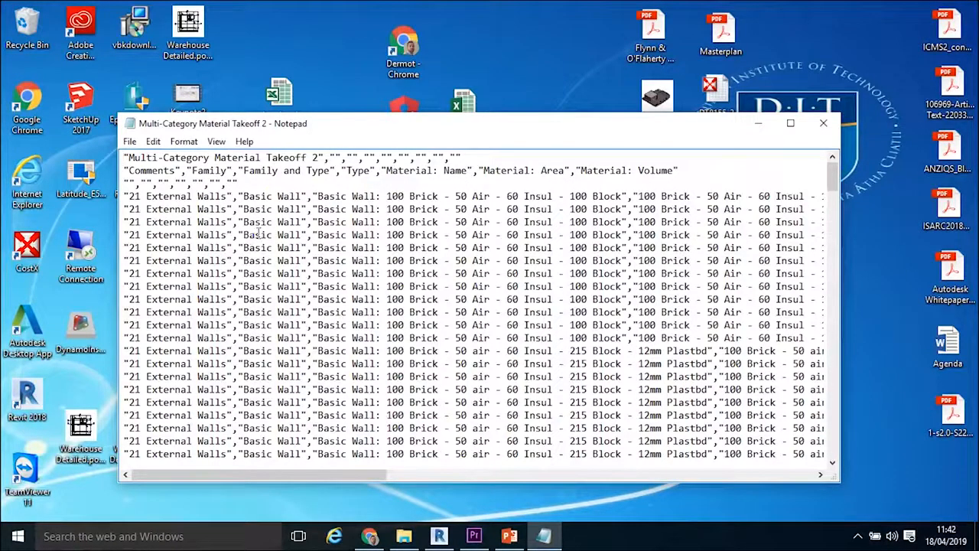
{"action": "left_click", "coordinate": [822, 125]}
Step: Search Windows for Excel and launch Excel 2016
{"action": "left_click", "coordinate": [171, 534]}
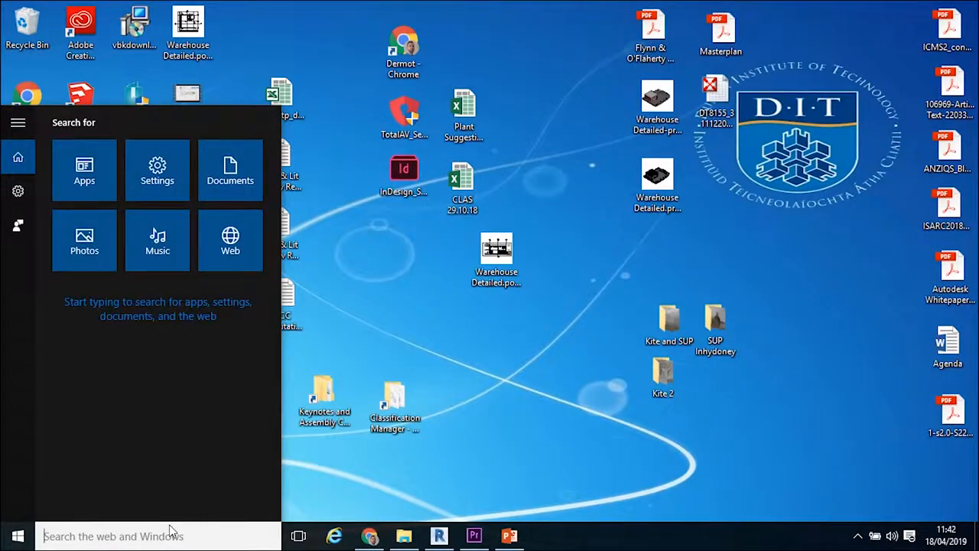
{"action": "type", "text": "exce"}
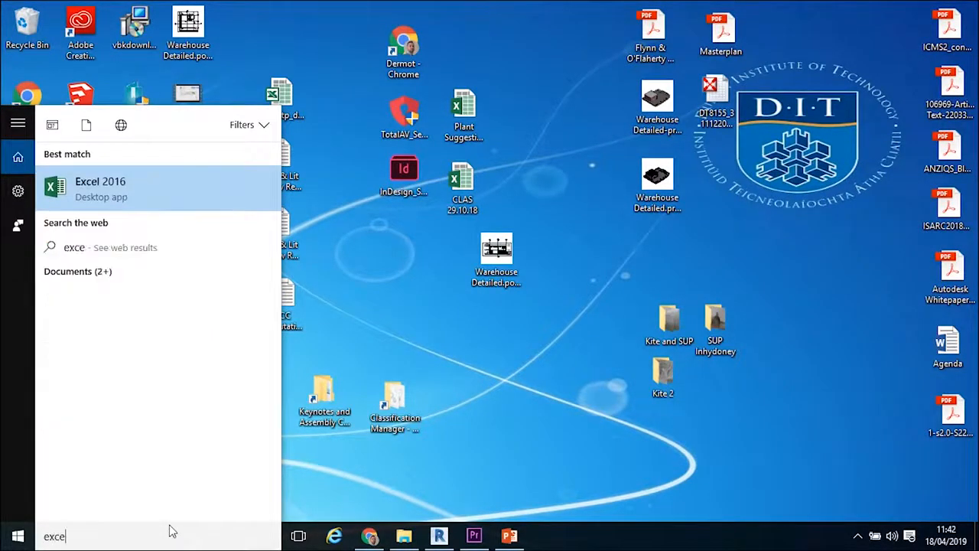
{"action": "left_click", "coordinate": [144, 186]}
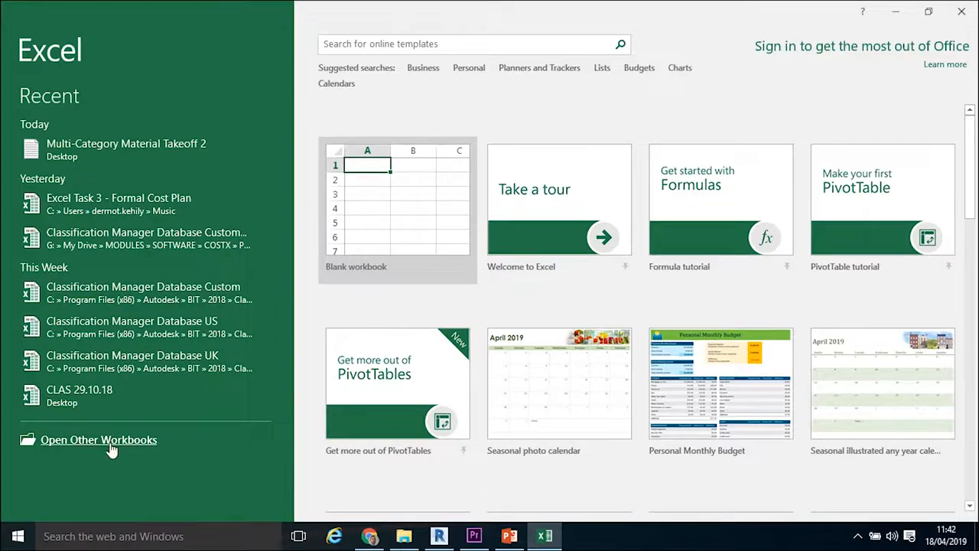
Step: Browse to the Desktop, list All Files, and open the Multi-Category Material Takeoff 2 text file in Excel
{"action": "left_click", "coordinate": [110, 440]}
{"action": "left_click", "coordinate": [167, 280]}
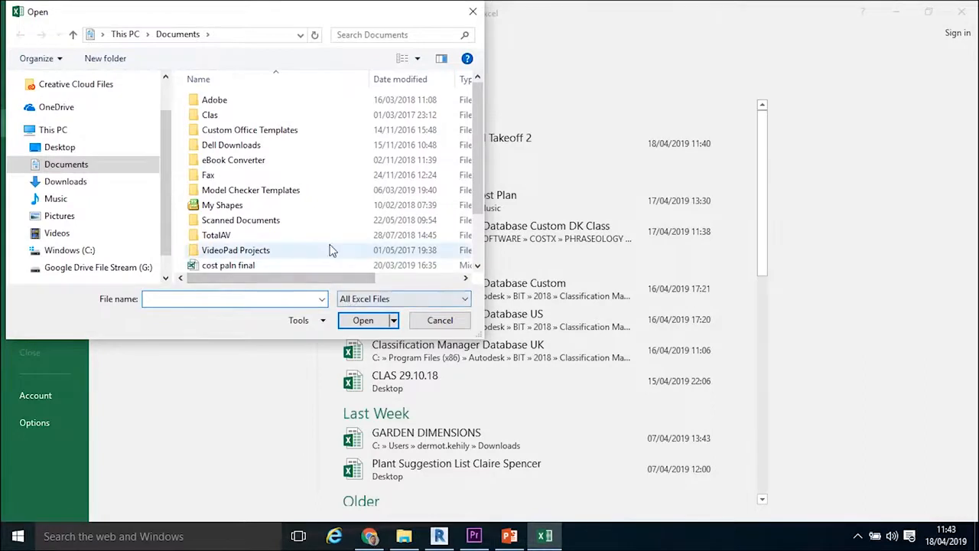
{"action": "left_click", "coordinate": [57, 152]}
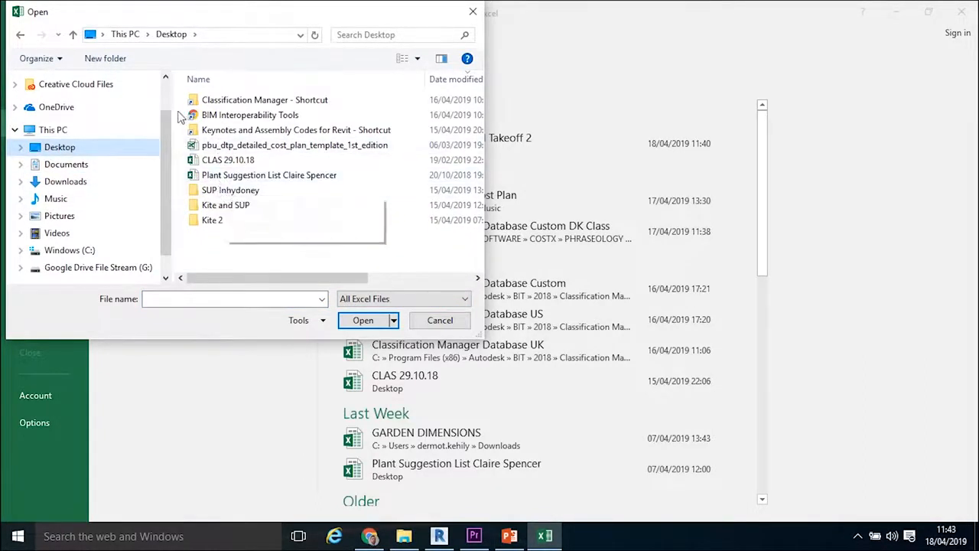
{"action": "left_click", "coordinate": [448, 300]}
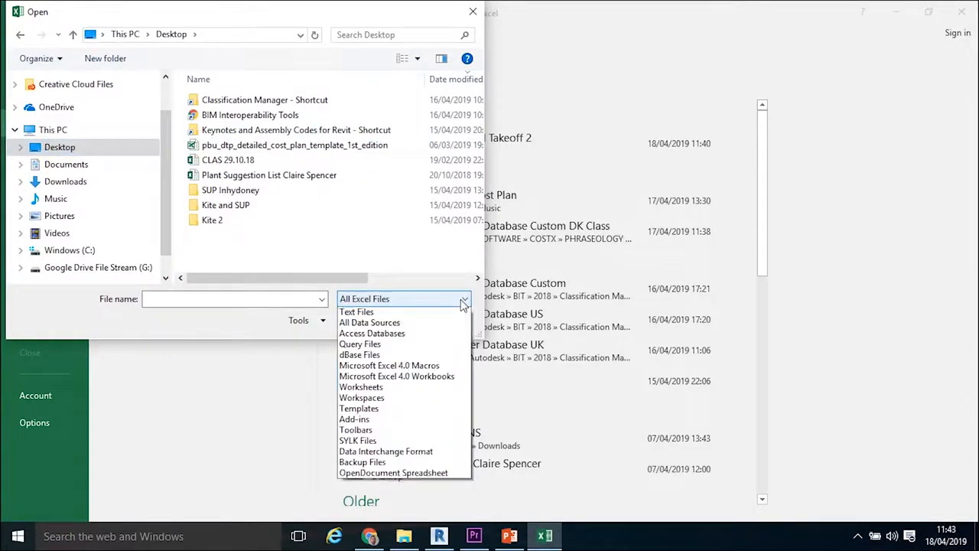
{"action": "scroll", "coordinate": [437, 322], "scroll_direction": "up", "scroll_amount": 3}
{"action": "left_click", "coordinate": [436, 309]}
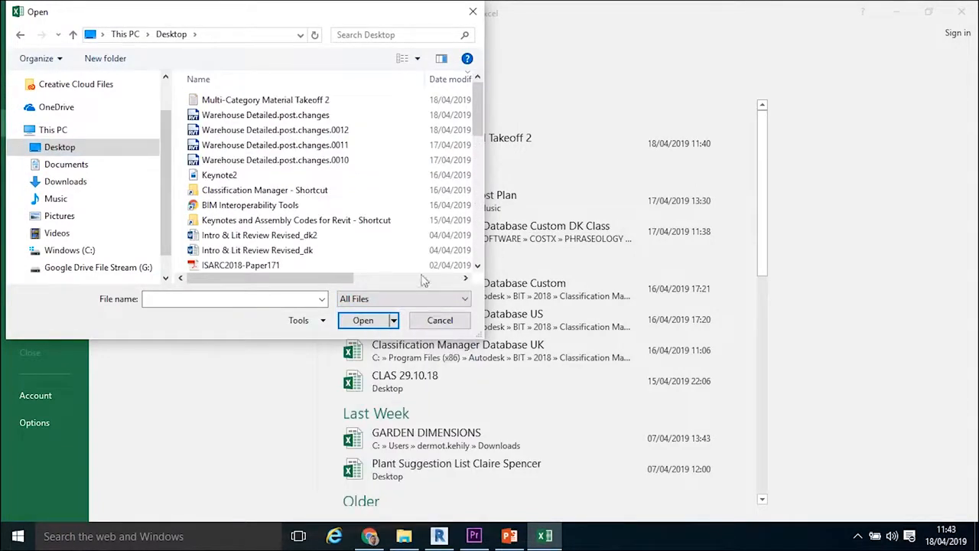
{"action": "left_click", "coordinate": [213, 104]}
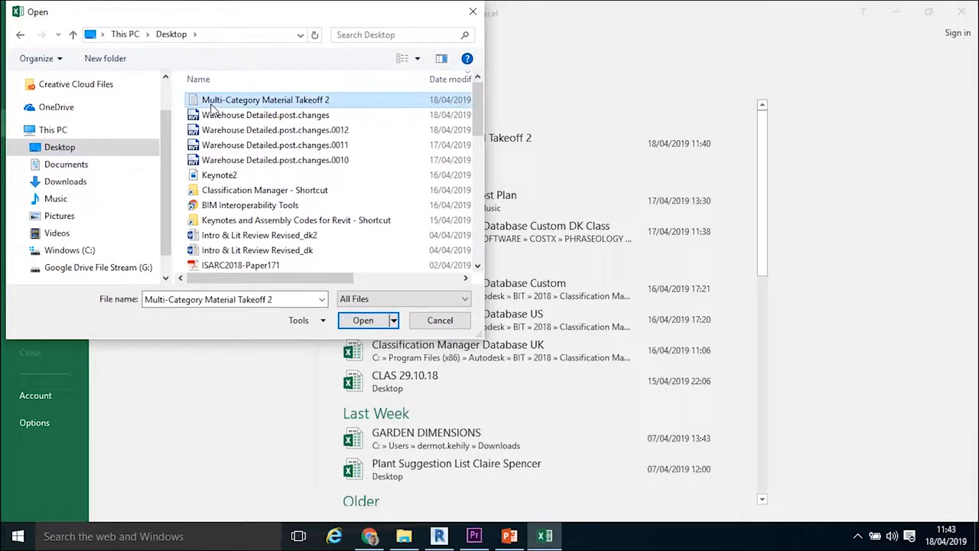
{"action": "left_click", "coordinate": [363, 319]}
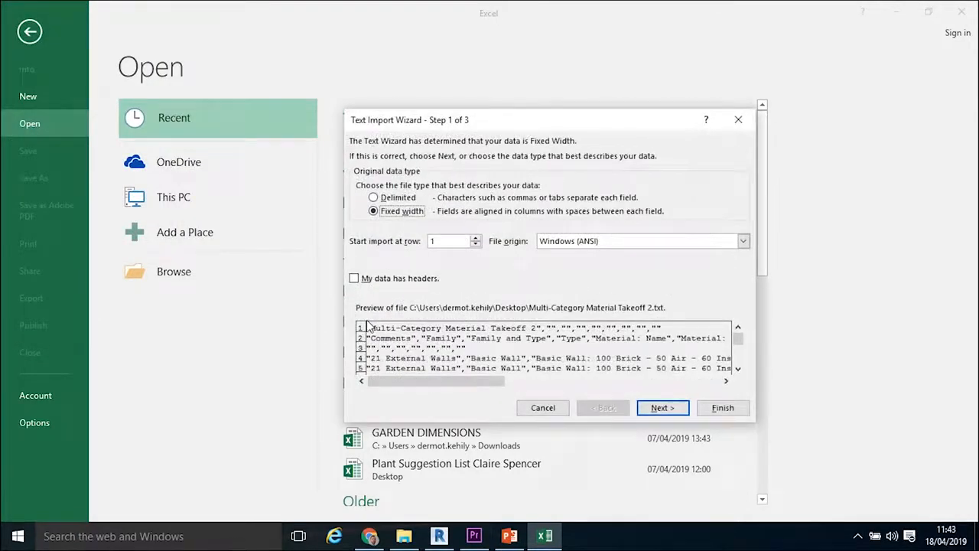
Step: Import the text as Delimited data with Comma instead of Tab as the delimiter, keeping the General column format
{"action": "left_click", "coordinate": [374, 199]}
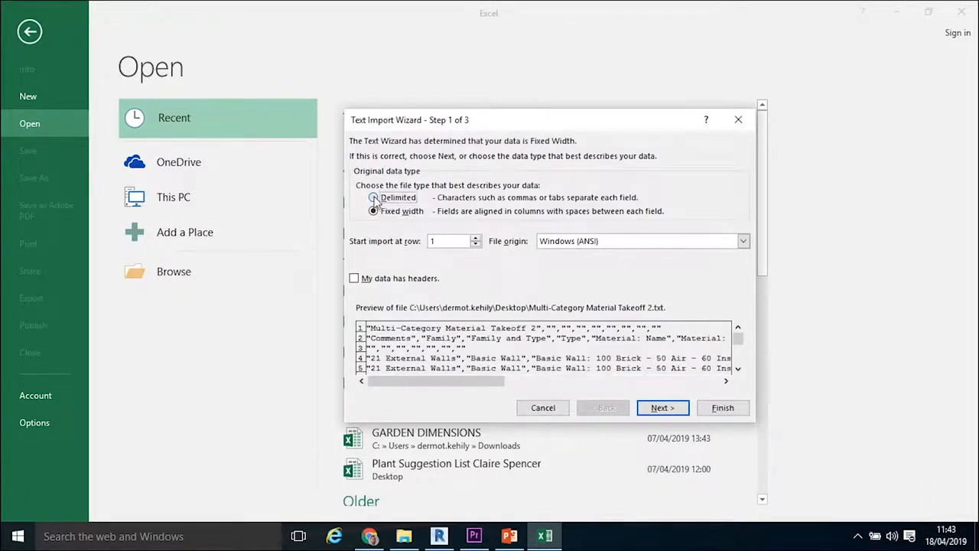
{"action": "left_click", "coordinate": [657, 408]}
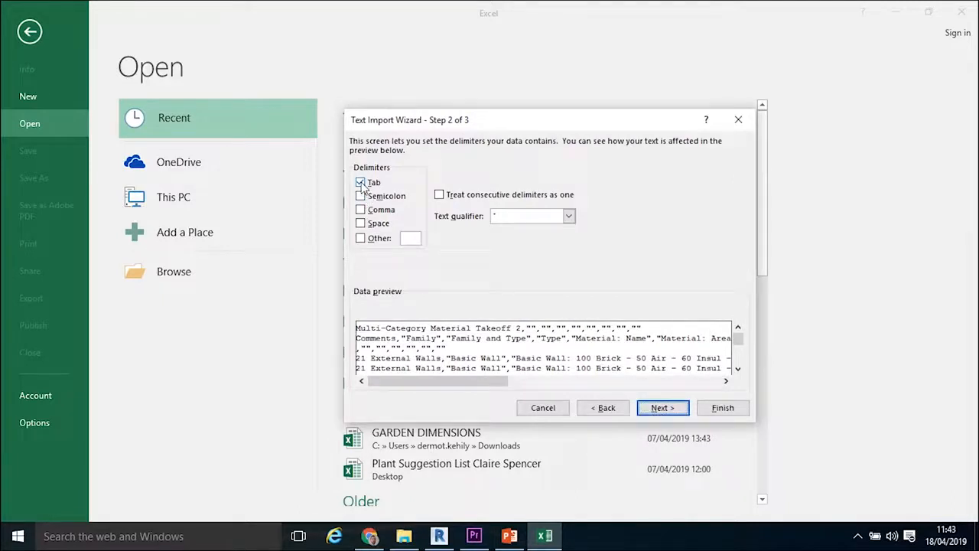
{"action": "left_click", "coordinate": [361, 209]}
{"action": "left_click", "coordinate": [360, 182]}
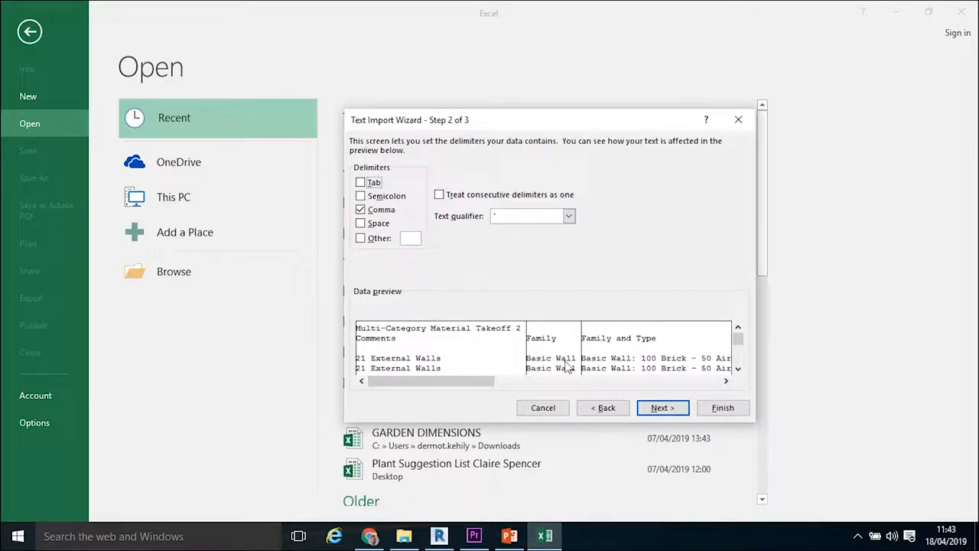
{"action": "left_click", "coordinate": [672, 408]}
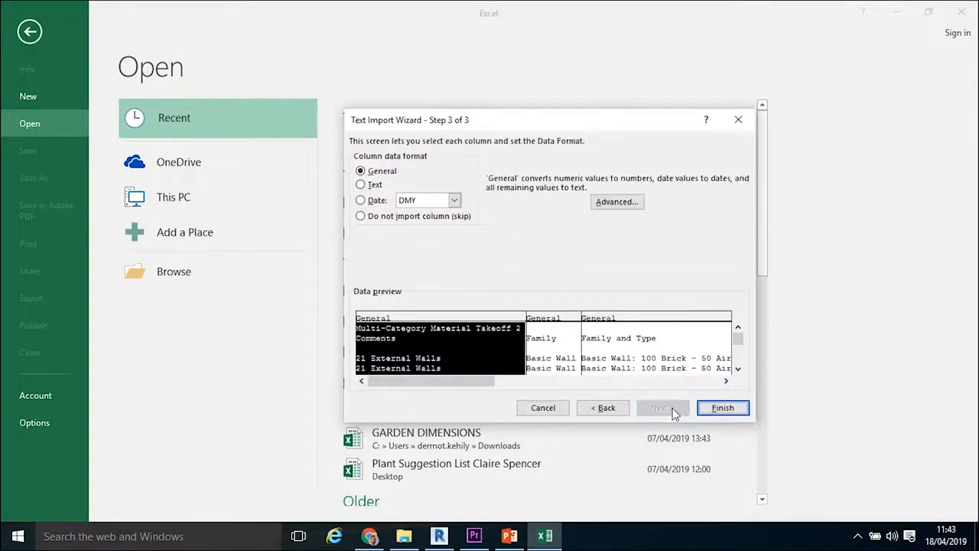
{"action": "left_click", "coordinate": [719, 408]}
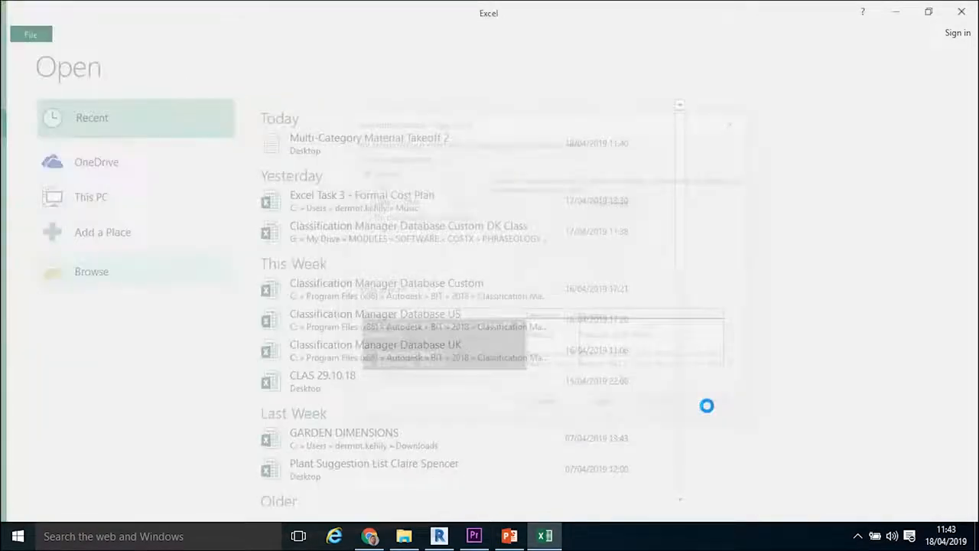
{"action": "left_click_drag", "start_coordinate": [65, 115], "coordinate": [526, 120]}
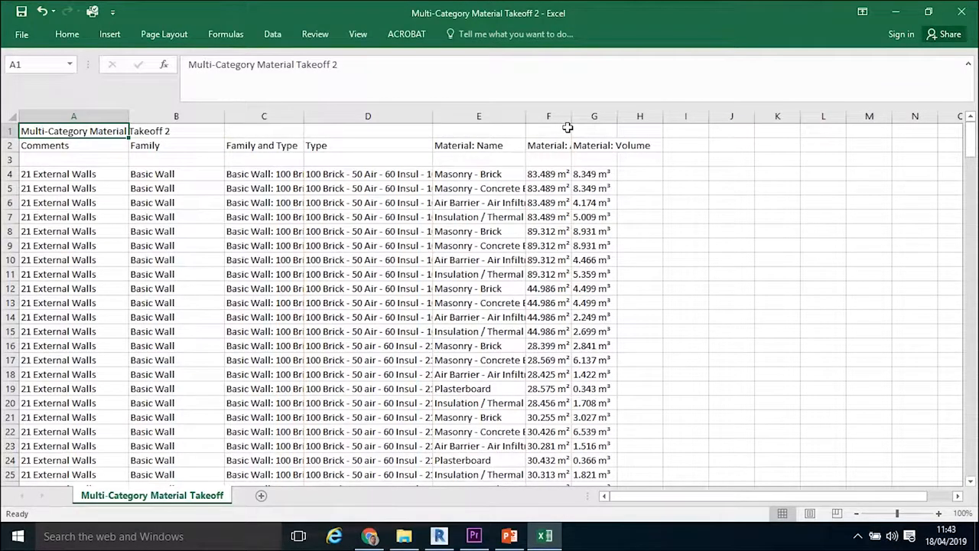
{"action": "mouse_move", "coordinate": [512, 6]}
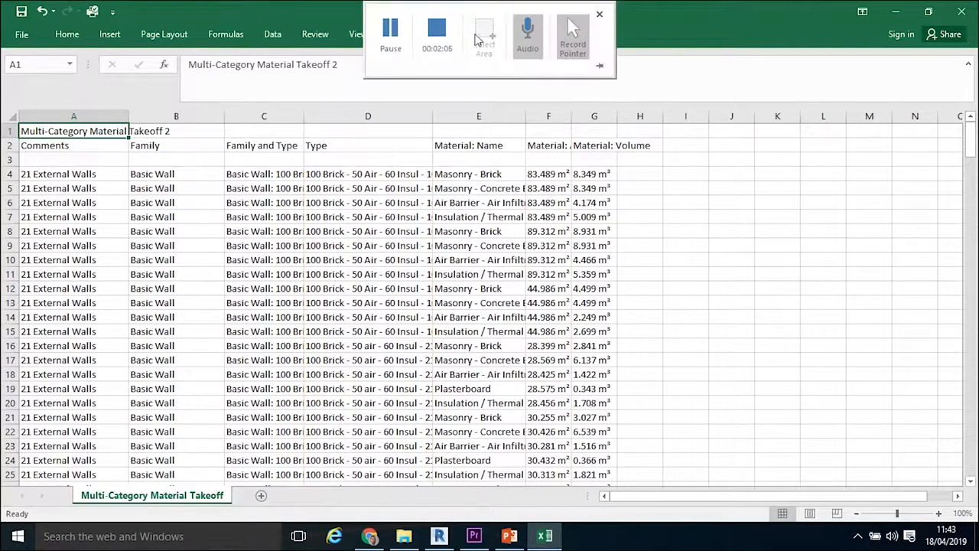
{"action": "left_click", "coordinate": [436, 35]}
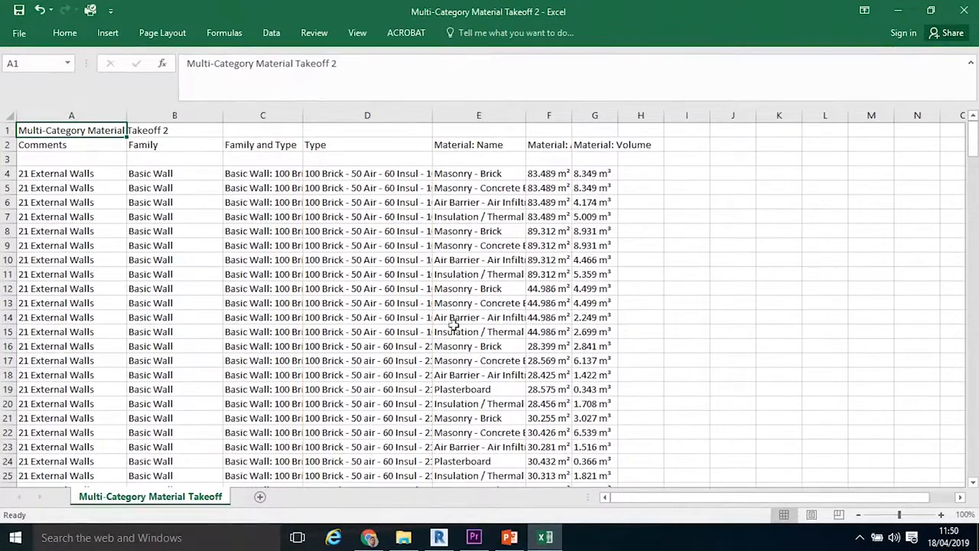
Step: Switch to Revit and open the 1 Ground FFL floor plan
{"action": "left_click", "coordinate": [439, 535]}
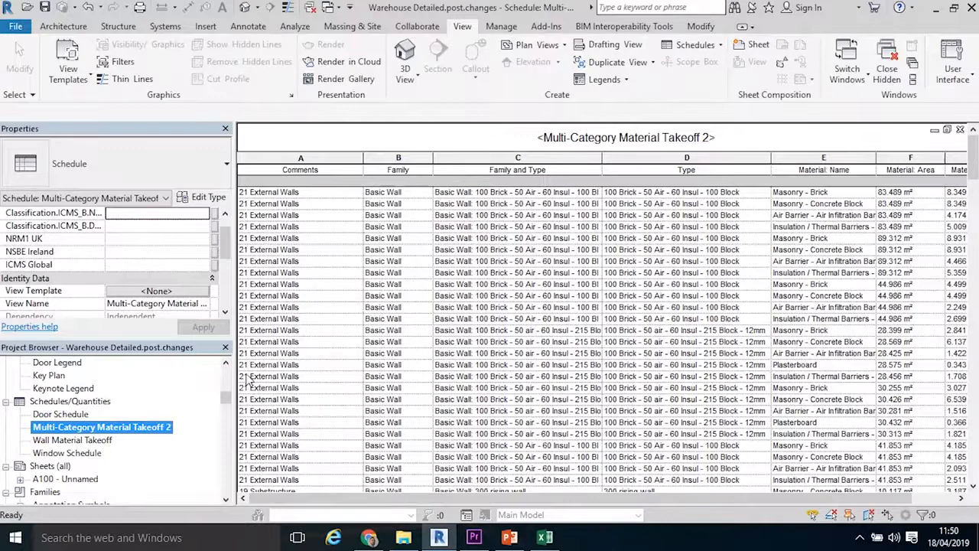
{"action": "left_click_drag", "start_coordinate": [227, 403], "coordinate": [226, 370]}
{"action": "double_click", "coordinate": [92, 402]}
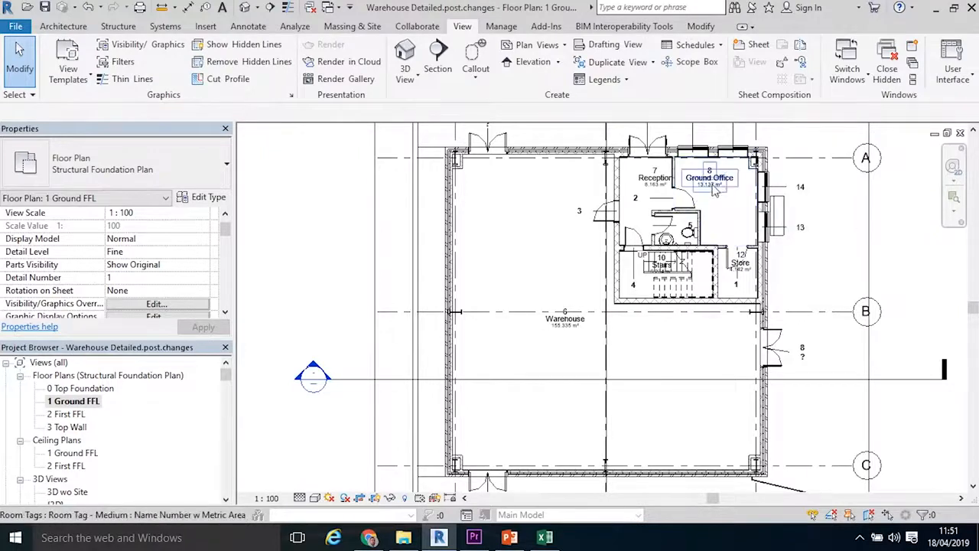
Step: Select the Ground Office room in the plan and set its Ceiling Finish to Painted Plasterboard
{"action": "left_click", "coordinate": [727, 205]}
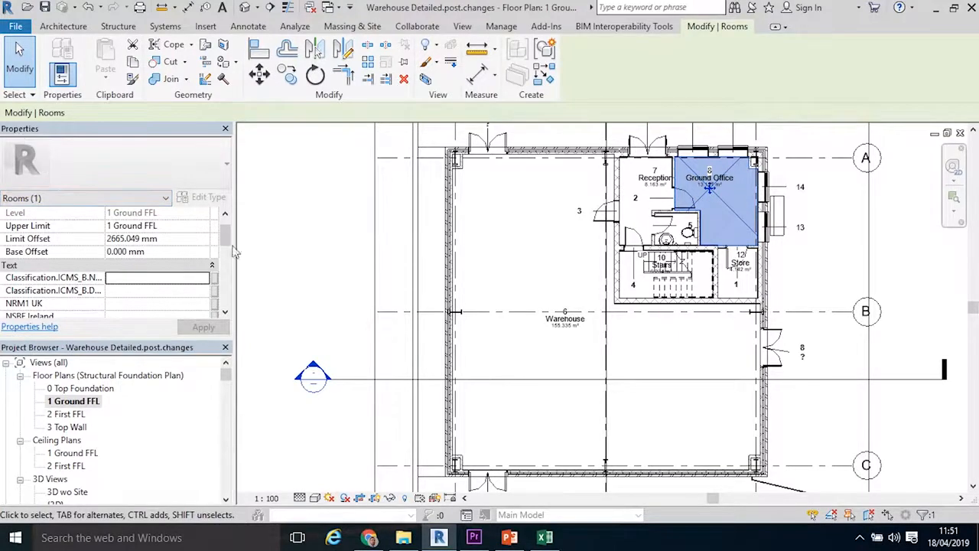
{"action": "left_click_drag", "start_coordinate": [226, 238], "coordinate": [226, 279]}
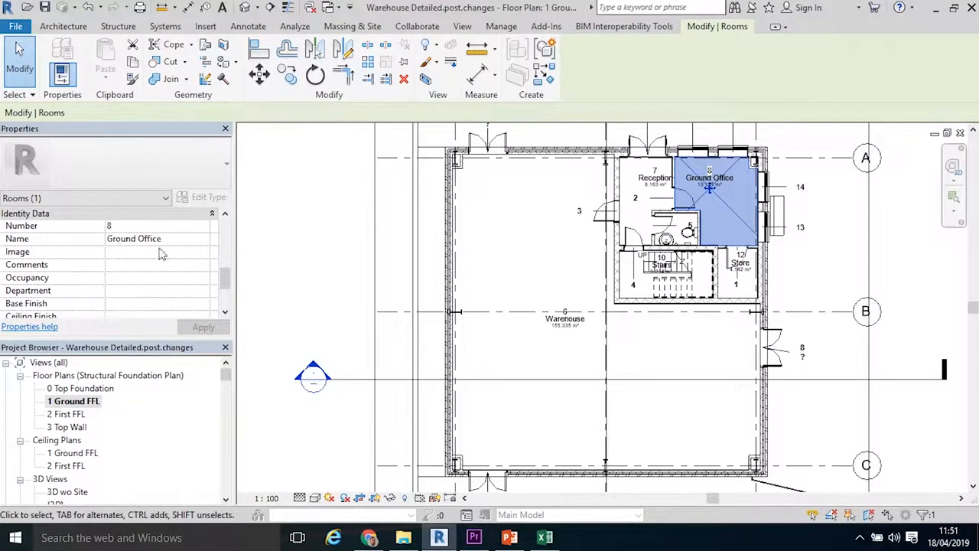
{"action": "scroll", "coordinate": [222, 281], "scroll_direction": "down", "scroll_amount": 1}
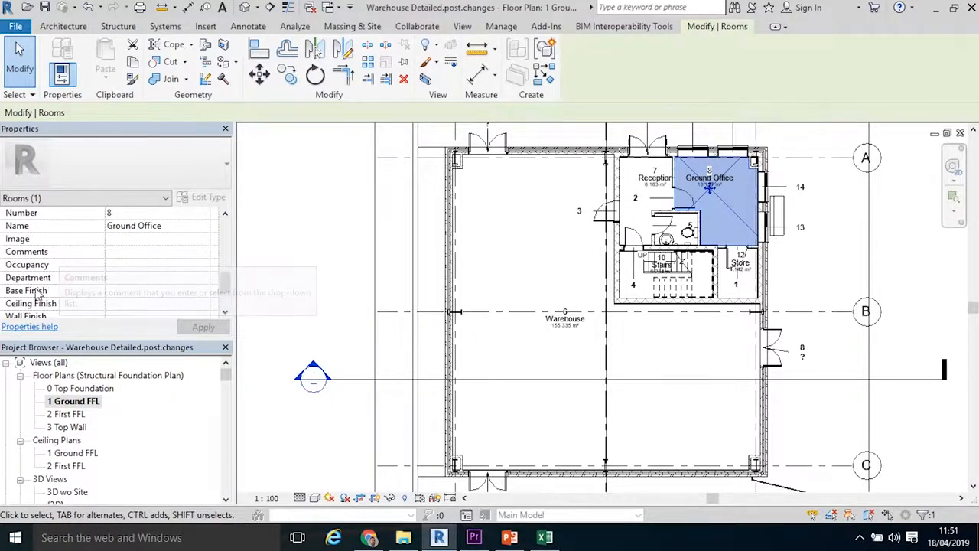
{"action": "scroll", "coordinate": [221, 289], "scroll_direction": "down", "scroll_amount": 1}
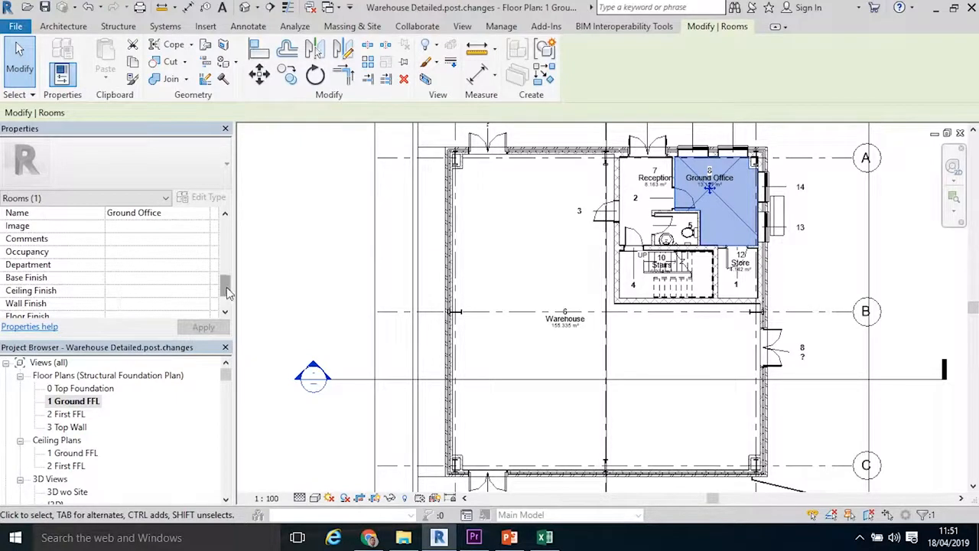
{"action": "scroll", "coordinate": [227, 287], "scroll_direction": "down", "scroll_amount": 1}
{"action": "left_click", "coordinate": [143, 277]}
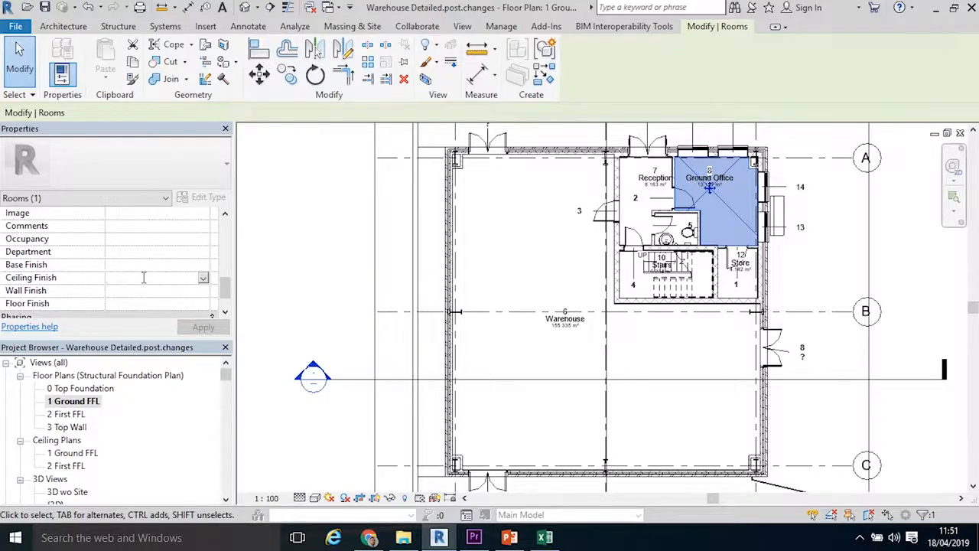
{"action": "type", "text": "Painted Plasterboard"}
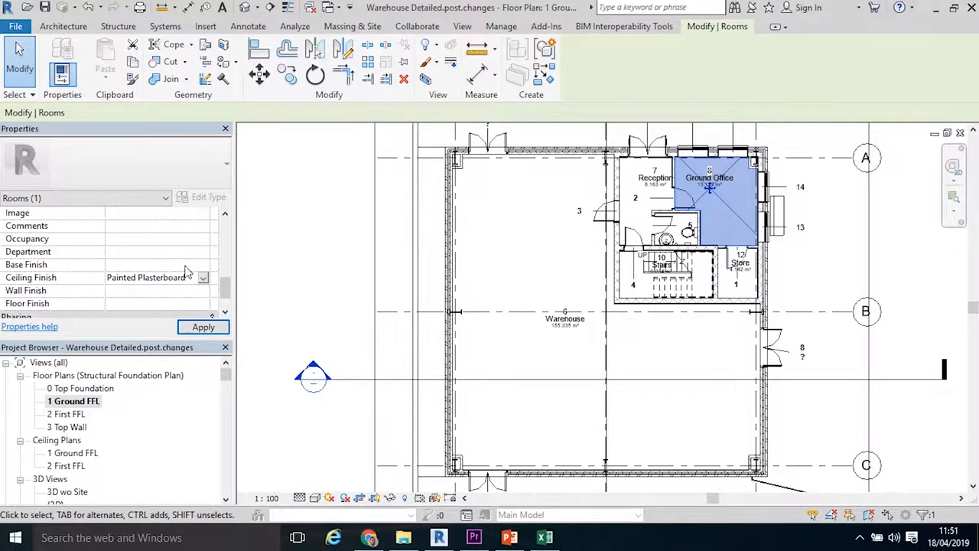
Step: Set the Ground Office room's Wall Finish to Painted Plasterboard and its Floor Finish to Carpet, and apply the changes
{"action": "left_click", "coordinate": [181, 294]}
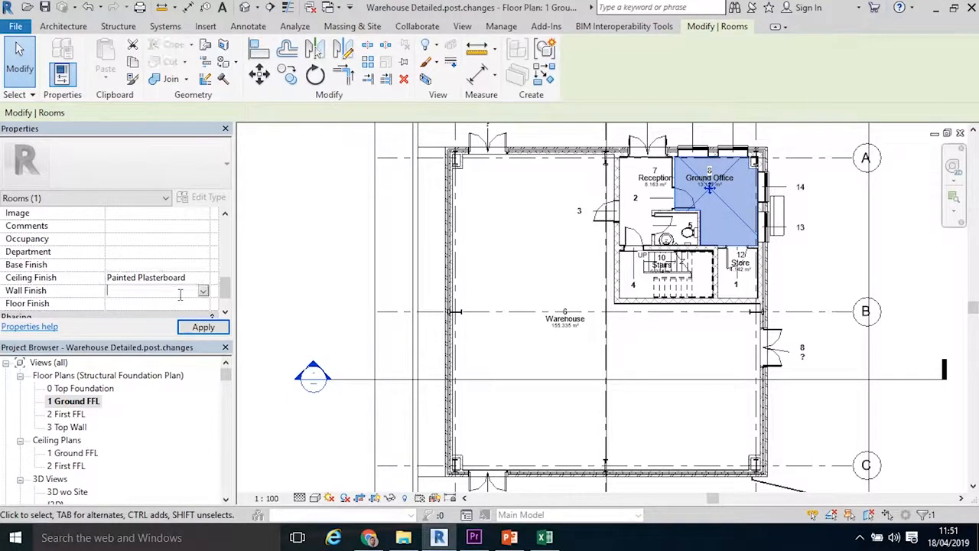
{"action": "type", "text": "Painted Plasterboard"}
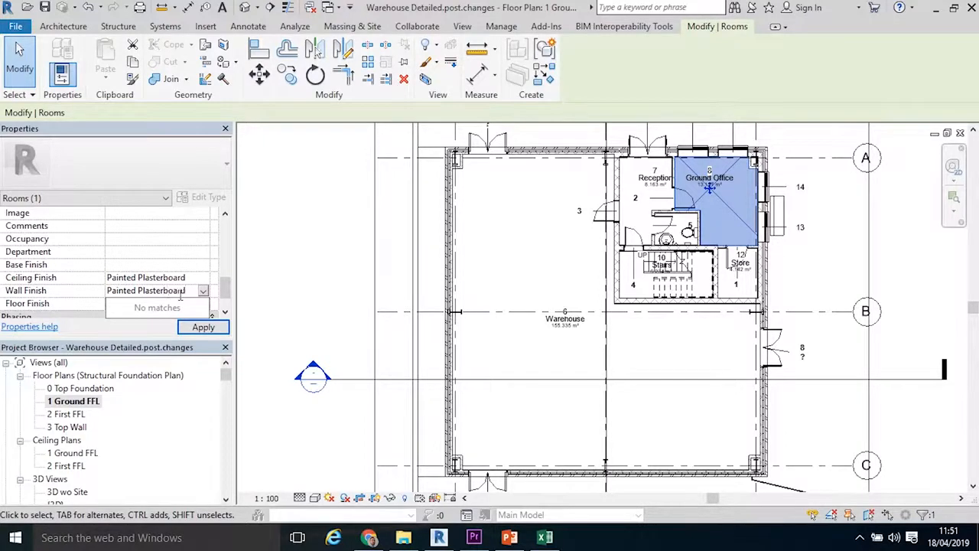
{"action": "key", "text": "Return"}
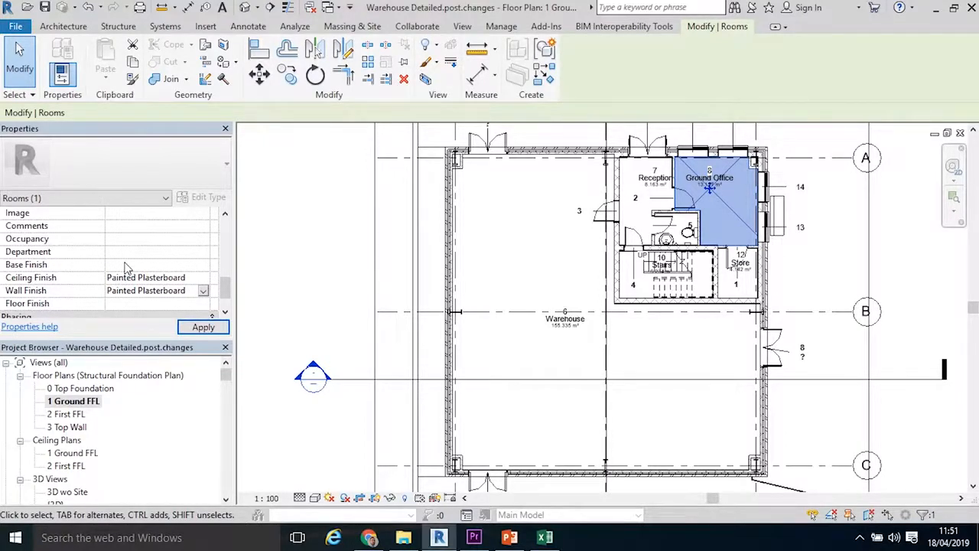
{"action": "left_click", "coordinate": [123, 303]}
{"action": "type", "text": "Carpet"}
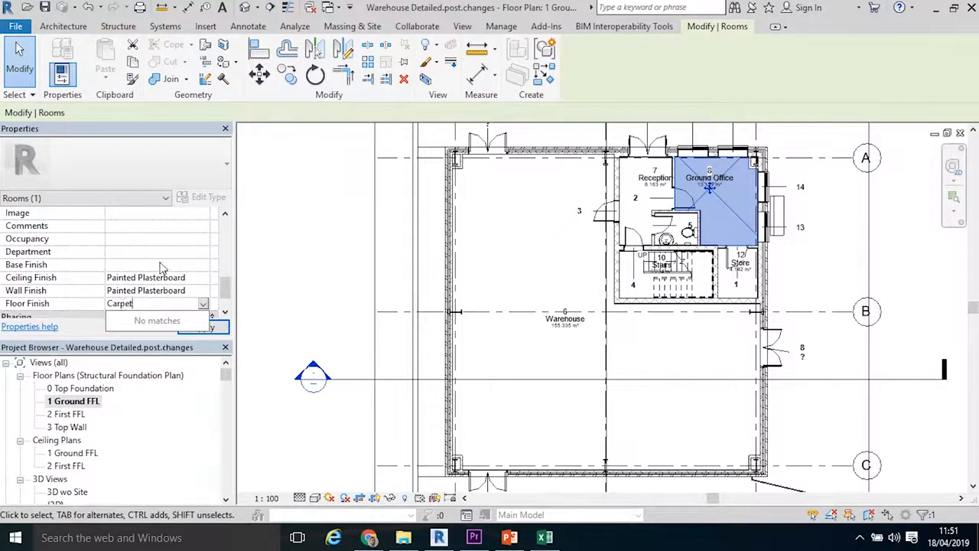
{"action": "left_click", "coordinate": [201, 328]}
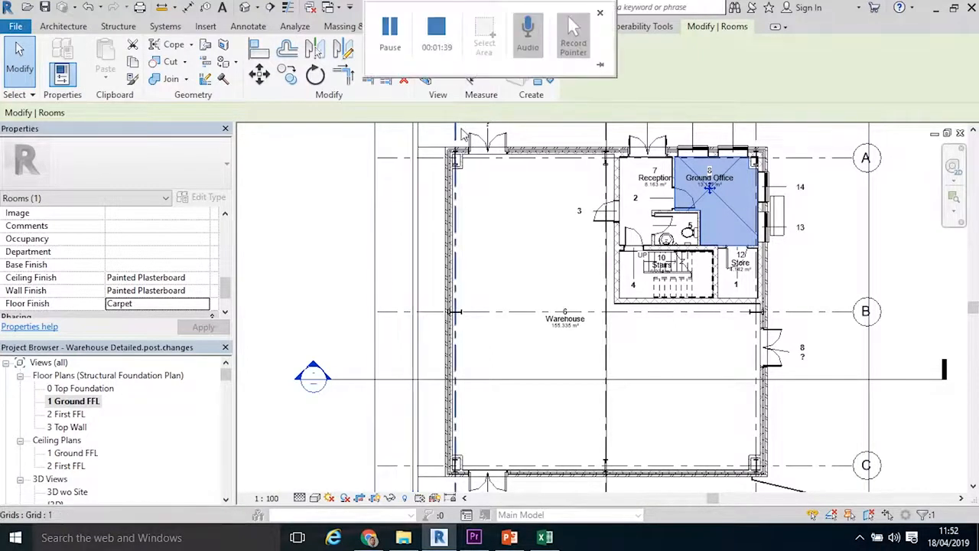
Step: Start a new building-component schedule for the Rooms category, keeping the name Room Schedule and the New Construction phase
{"action": "left_click", "coordinate": [463, 28]}
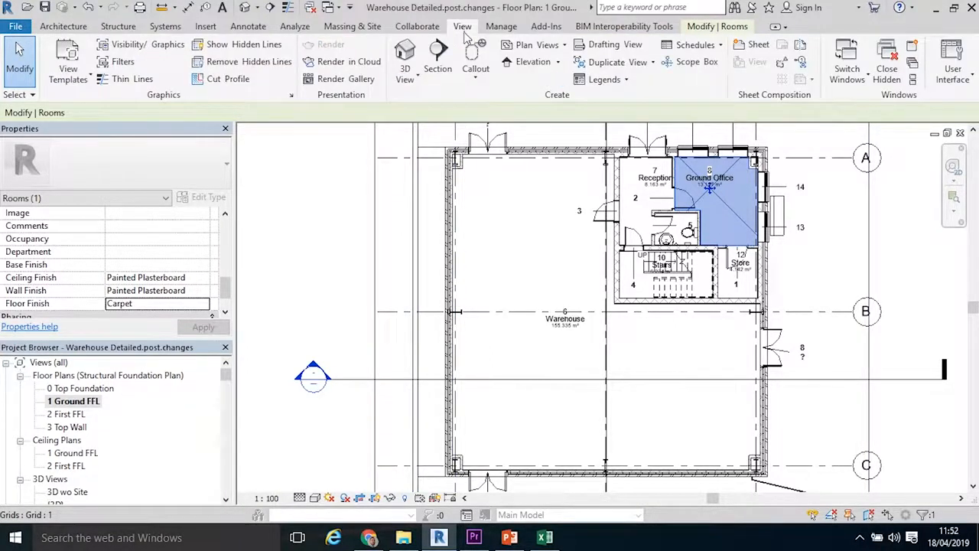
{"action": "left_click", "coordinate": [680, 46]}
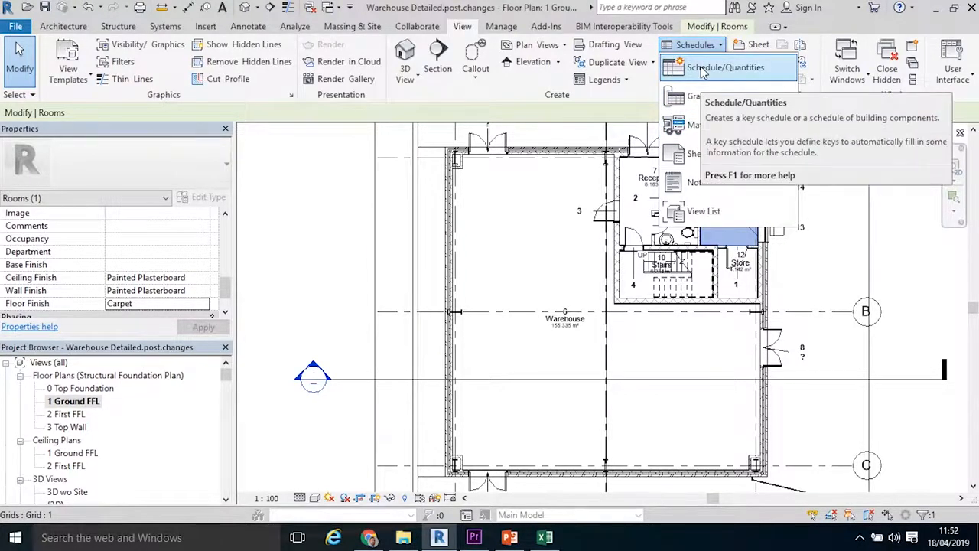
{"action": "left_click", "coordinate": [702, 69]}
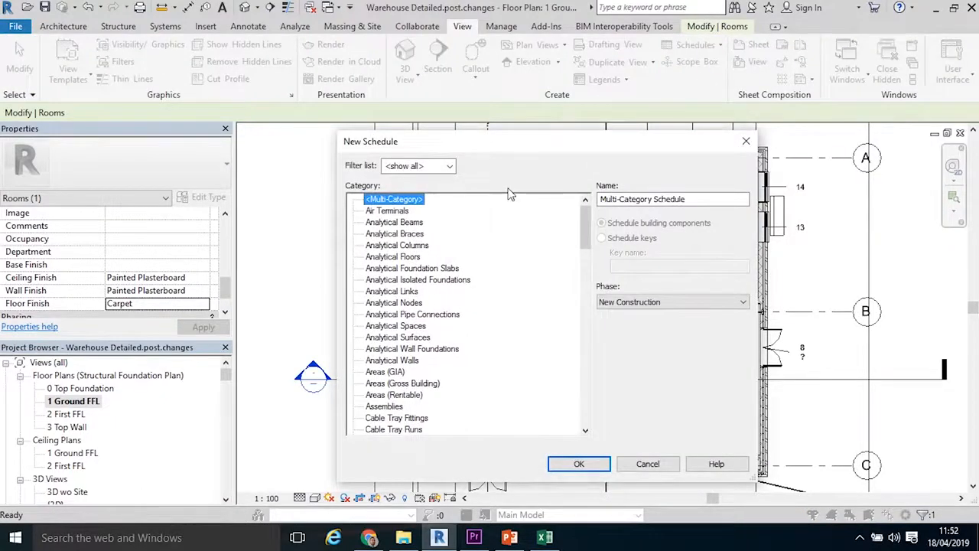
{"action": "scroll", "coordinate": [448, 328], "scroll_direction": "down", "scroll_amount": 6}
{"action": "scroll", "coordinate": [447, 327], "scroll_direction": "down", "scroll_amount": 11}
{"action": "scroll", "coordinate": [448, 327], "scroll_direction": "up", "scroll_amount": 2}
{"action": "scroll", "coordinate": [448, 329], "scroll_direction": "down", "scroll_amount": 7}
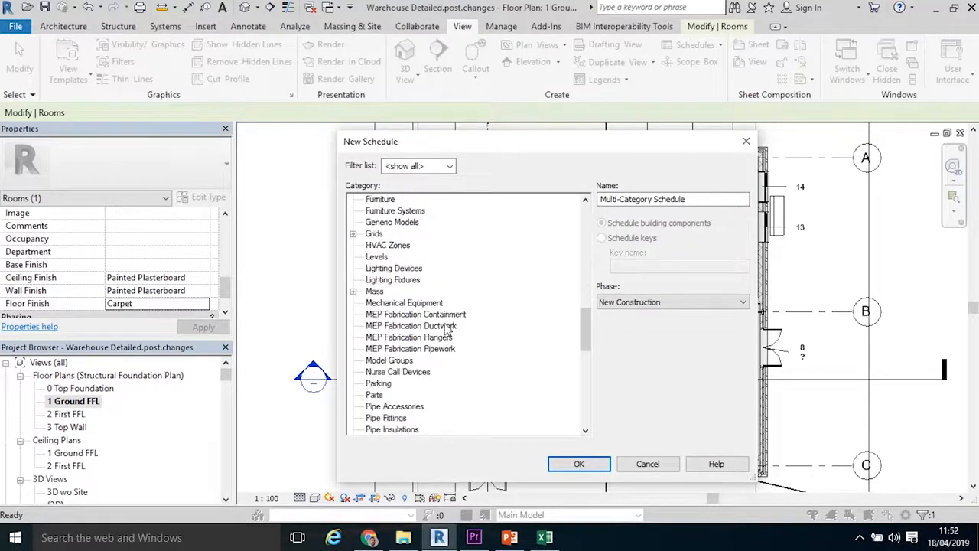
{"action": "left_click", "coordinate": [378, 372]}
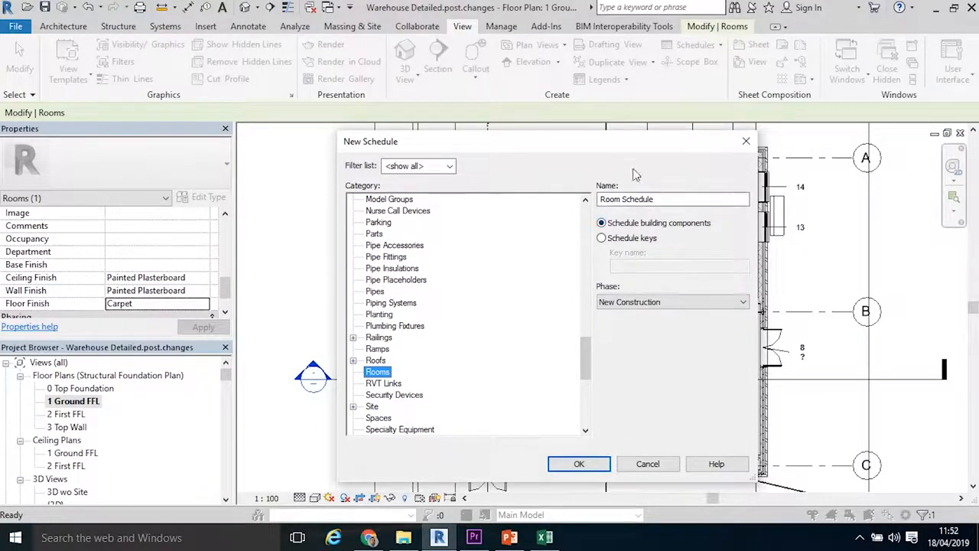
{"action": "left_click", "coordinate": [604, 463]}
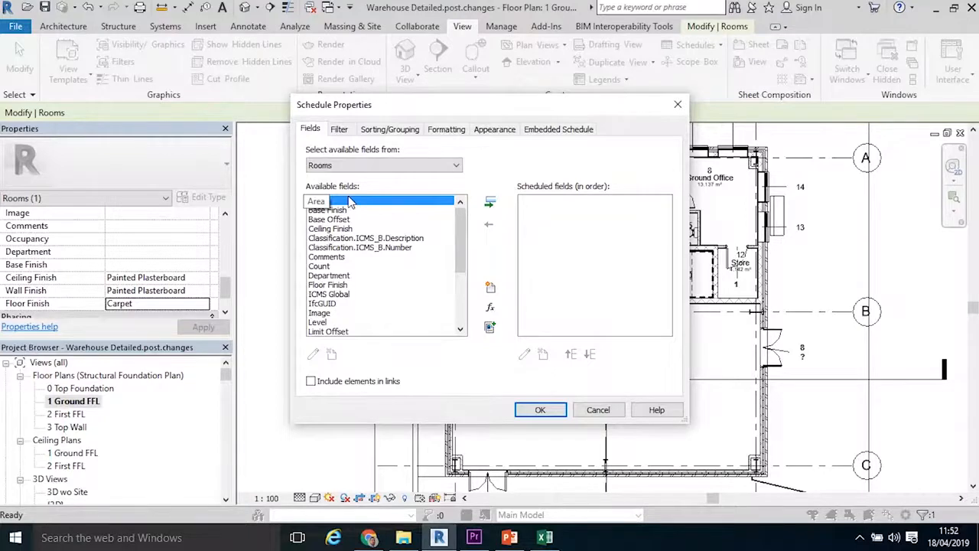
Step: Add the Number and Name fields to the room schedule
{"action": "scroll", "coordinate": [336, 294], "scroll_direction": "down", "scroll_amount": 1}
{"action": "scroll", "coordinate": [337, 300], "scroll_direction": "down", "scroll_amount": 1}
{"action": "left_click", "coordinate": [321, 313]}
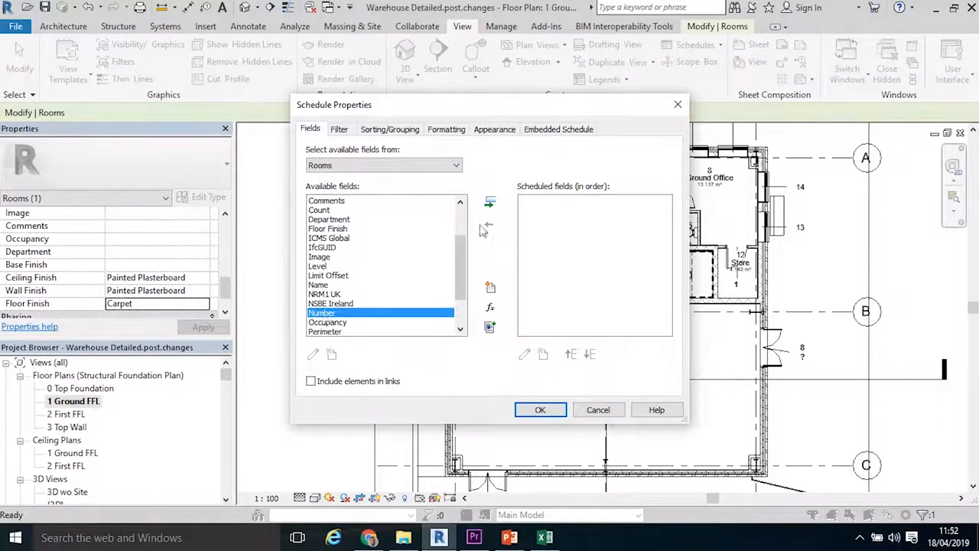
{"action": "left_click", "coordinate": [489, 202]}
{"action": "left_click", "coordinate": [321, 285]}
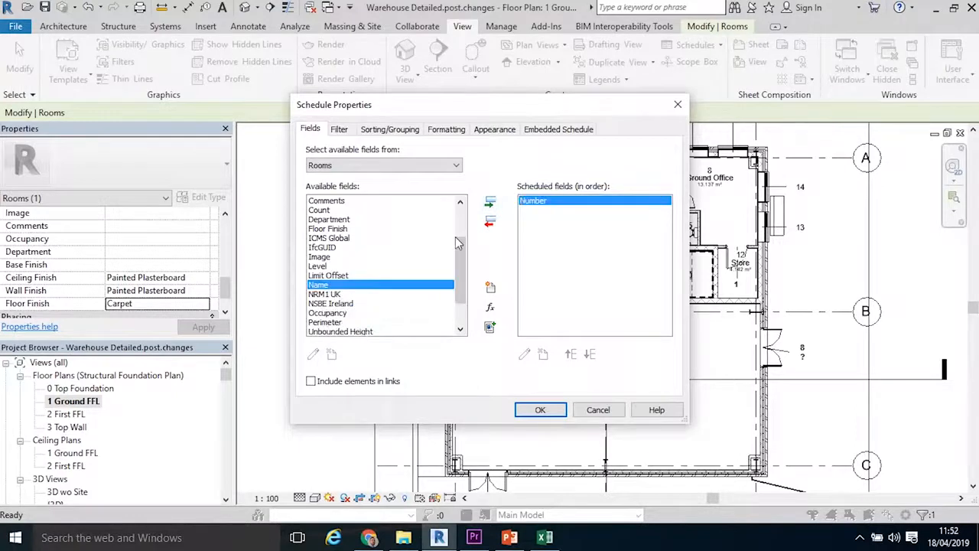
{"action": "left_click", "coordinate": [490, 205]}
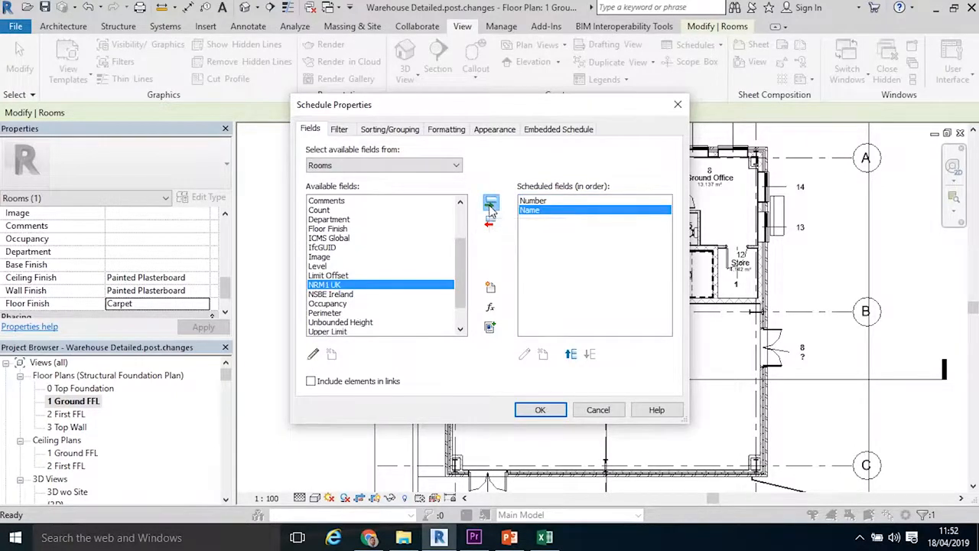
Step: Add the Ceiling Finish, Floor Finish and Wall Finish fields to the room schedule
{"action": "left_click_drag", "start_coordinate": [461, 285], "coordinate": [462, 255]}
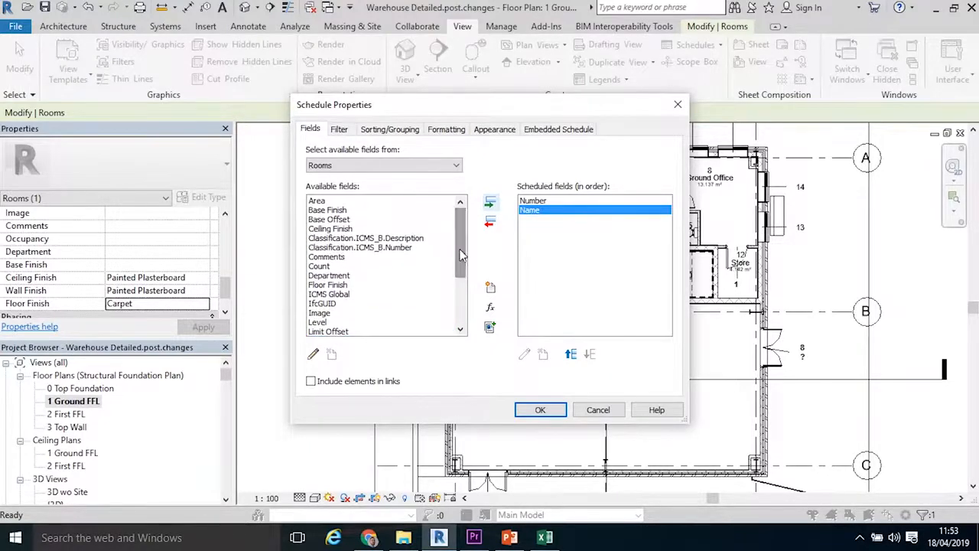
{"action": "left_click", "coordinate": [329, 229]}
{"action": "left_click", "coordinate": [490, 203]}
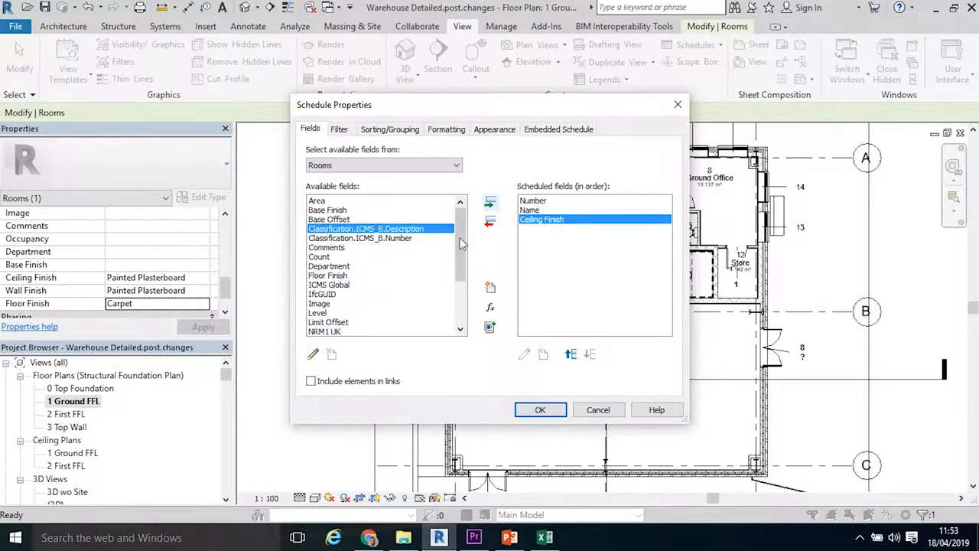
{"action": "left_click", "coordinate": [328, 275]}
{"action": "left_click", "coordinate": [489, 204]}
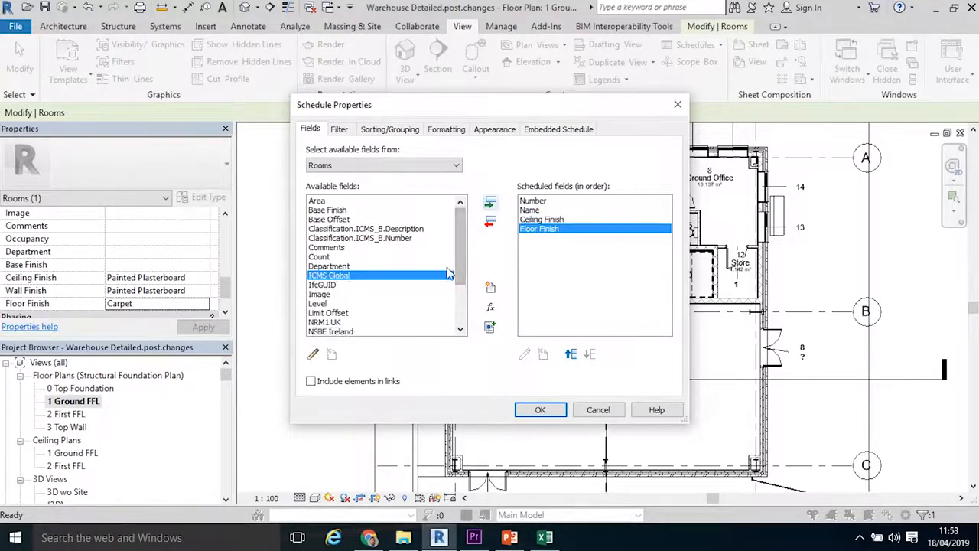
{"action": "left_click_drag", "start_coordinate": [462, 269], "coordinate": [463, 306]}
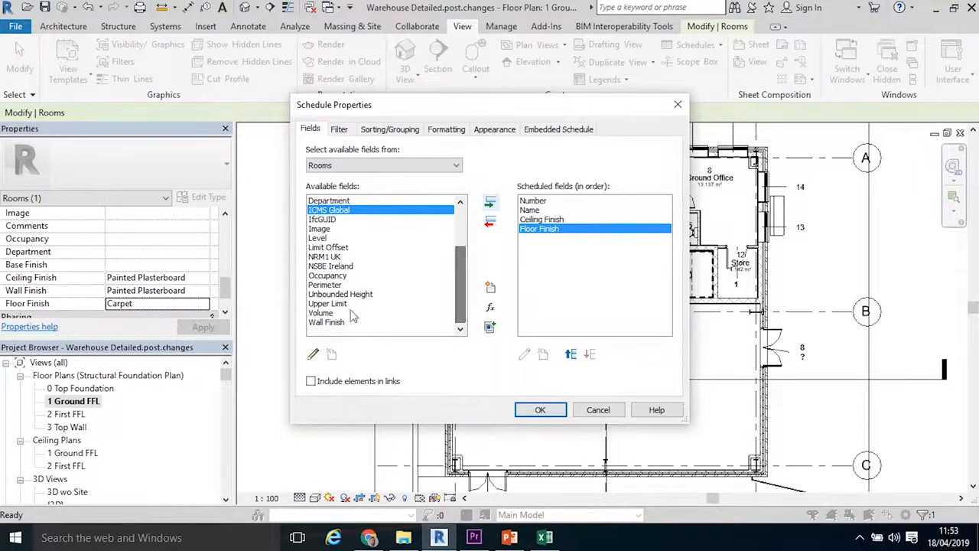
{"action": "left_click", "coordinate": [328, 322]}
{"action": "left_click", "coordinate": [490, 203]}
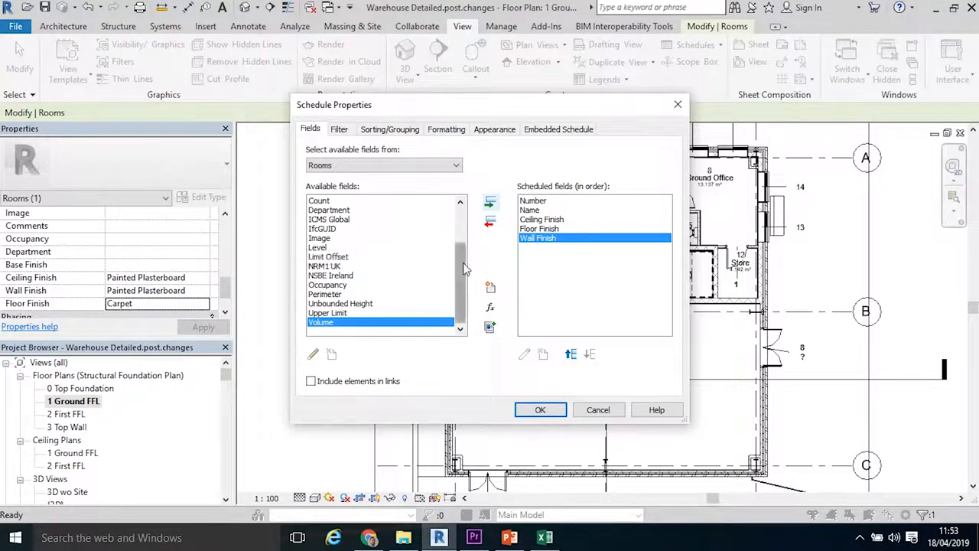
Step: Add the Area, Perimeter and Unbounded Height fields after the finish fields in the room schedule
{"action": "scroll", "coordinate": [464, 268], "scroll_direction": "up", "scroll_amount": 2}
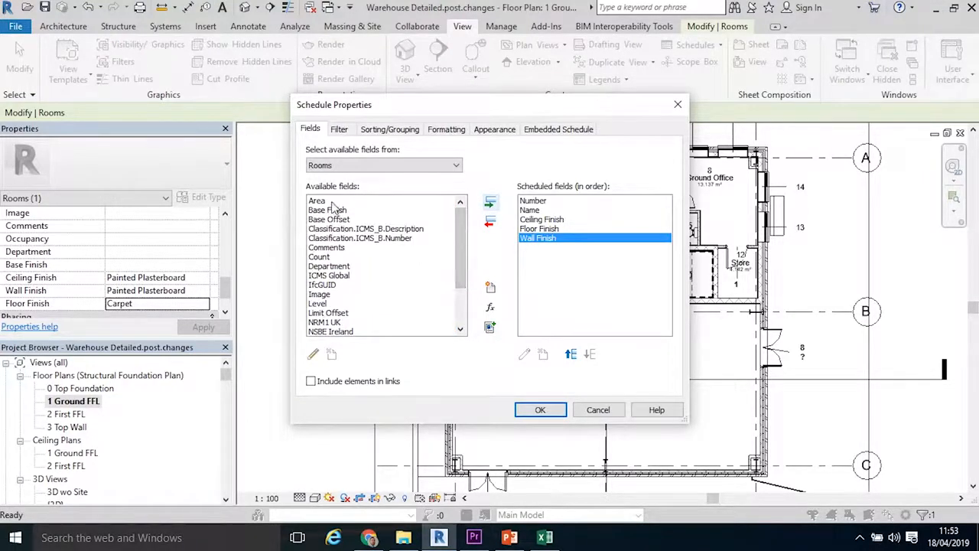
{"action": "left_click", "coordinate": [329, 201]}
{"action": "left_click", "coordinate": [490, 202]}
{"action": "left_click_drag", "start_coordinate": [462, 233], "coordinate": [462, 262]}
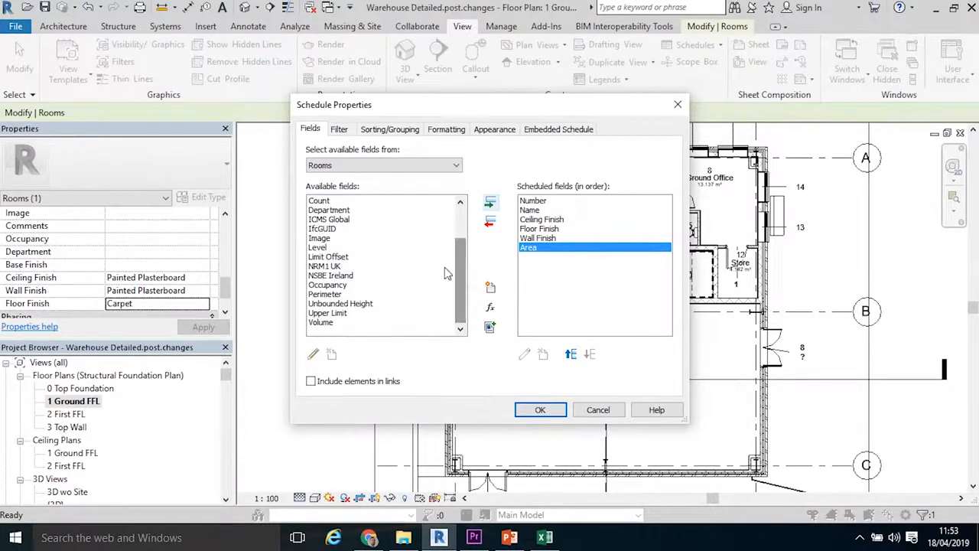
{"action": "left_click", "coordinate": [338, 295]}
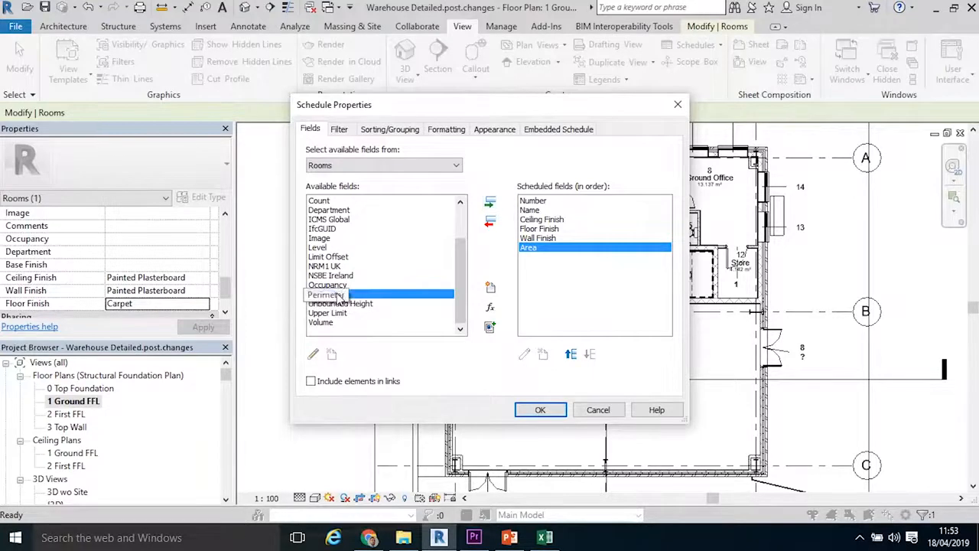
{"action": "left_click", "coordinate": [490, 203]}
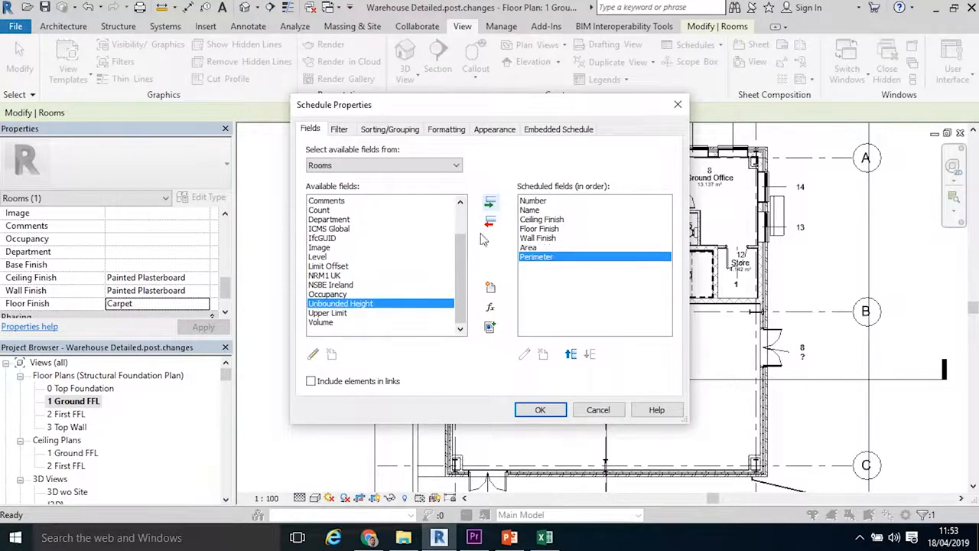
{"action": "left_click", "coordinate": [490, 204]}
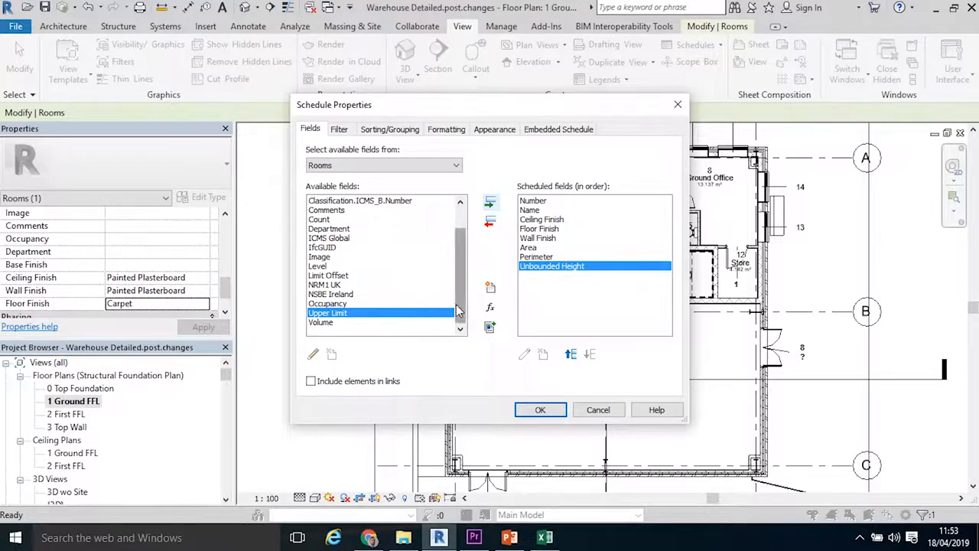
Step: Add the Level field, place it between Number and Name in the field order, and create the room schedule
{"action": "left_click", "coordinate": [321, 266]}
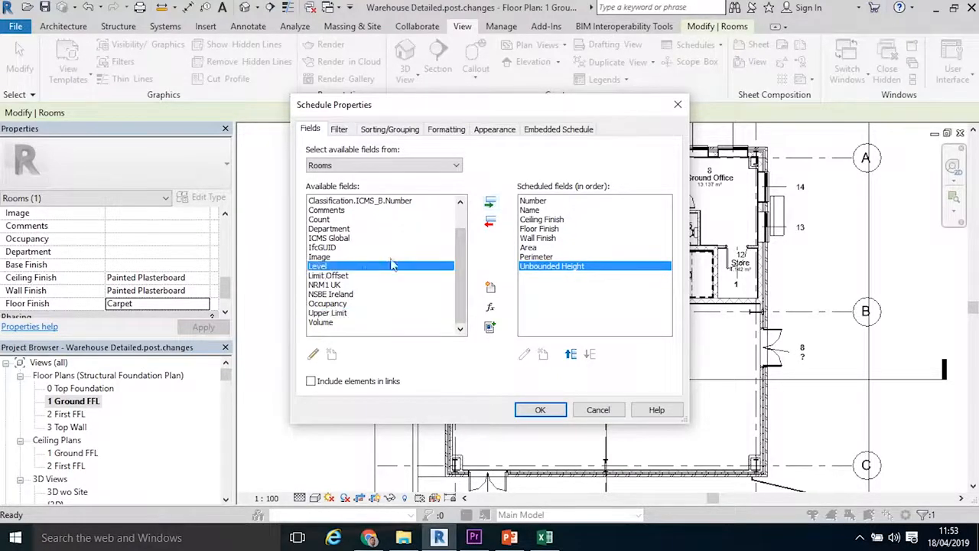
{"action": "left_click", "coordinate": [490, 204]}
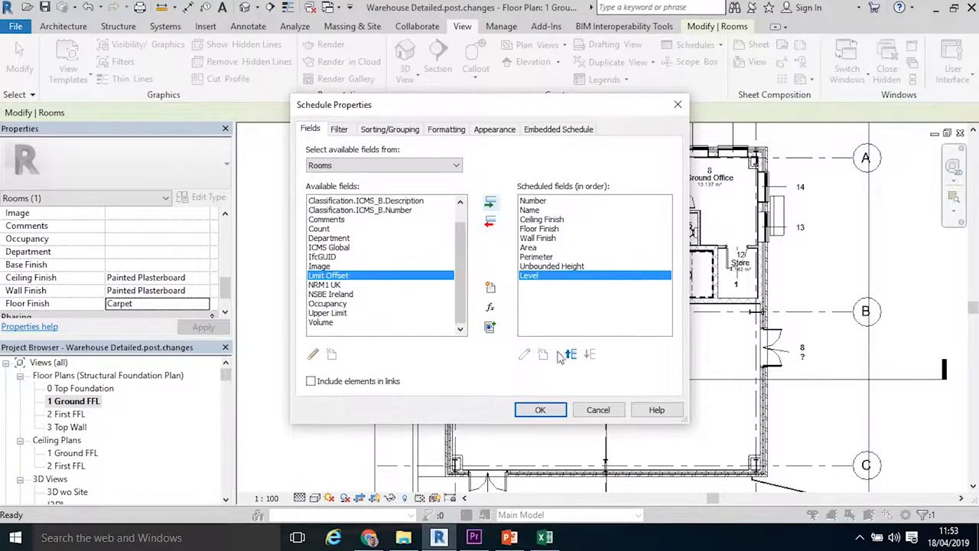
{"action": "left_click", "coordinate": [571, 354]}
{"action": "left_click", "coordinate": [570, 354]}
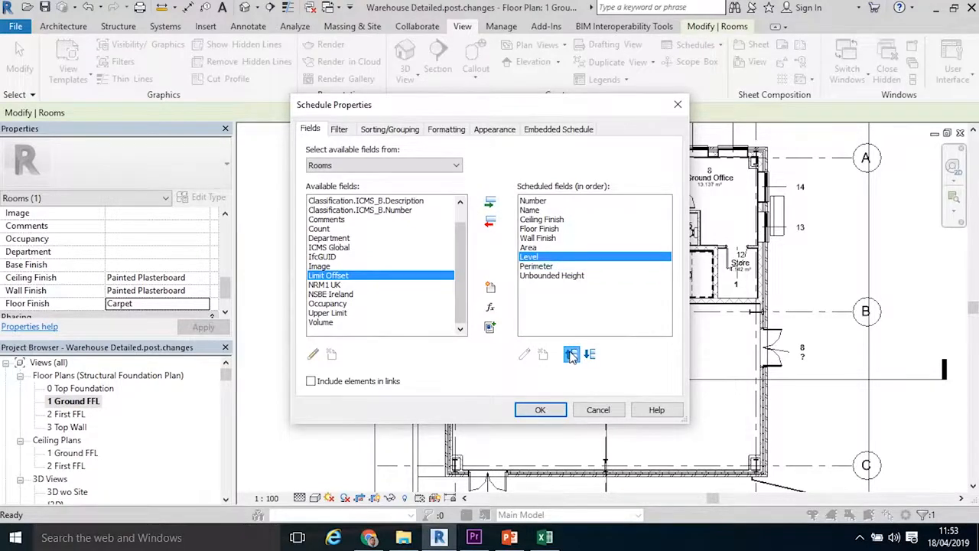
{"action": "left_click", "coordinate": [571, 354]}
{"action": "left_click", "coordinate": [571, 354]}
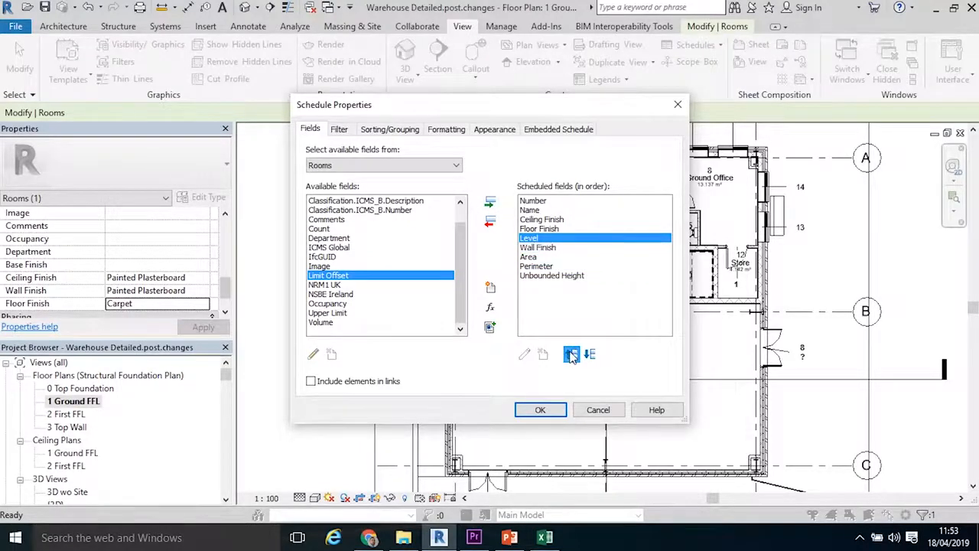
{"action": "left_click", "coordinate": [570, 354]}
{"action": "left_click", "coordinate": [570, 354]}
{"action": "left_click", "coordinate": [571, 354]}
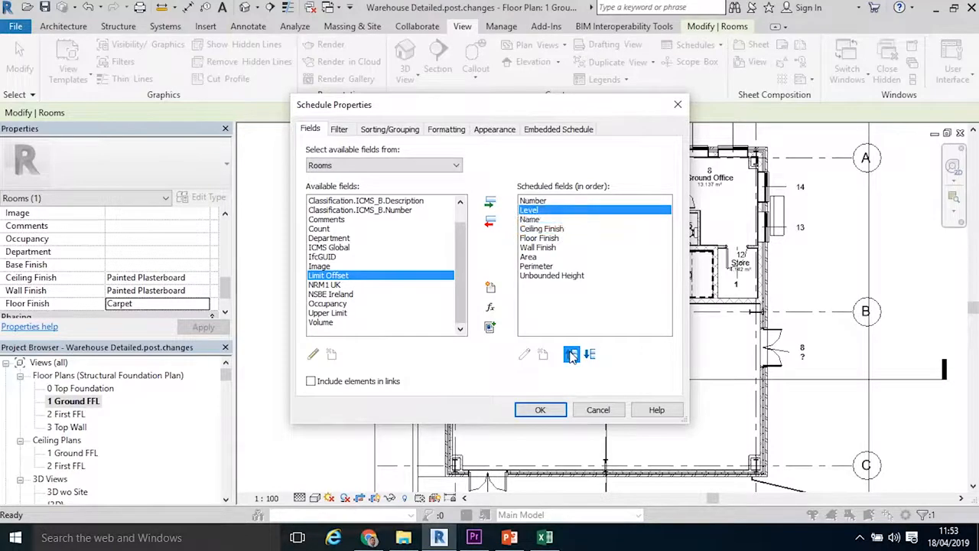
{"action": "left_click", "coordinate": [571, 354]}
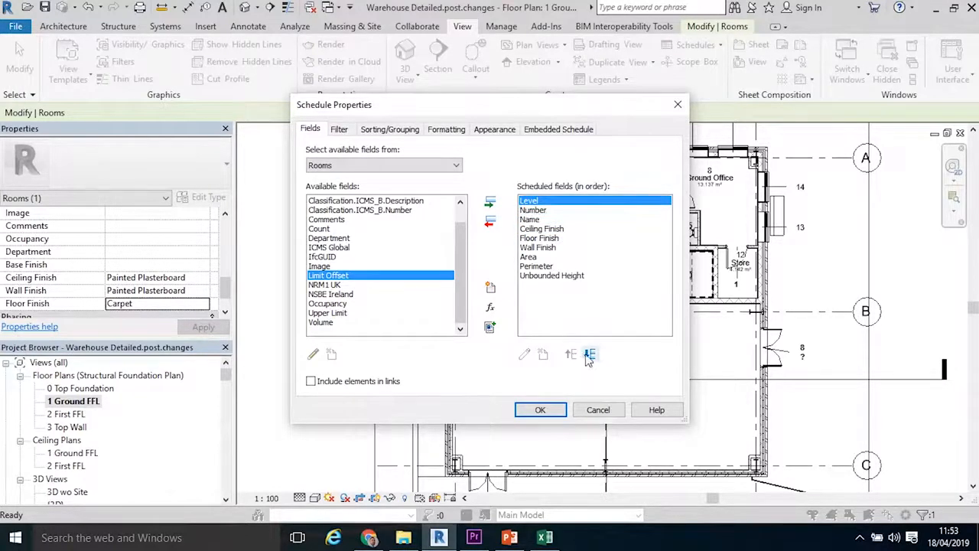
{"action": "left_click", "coordinate": [589, 354]}
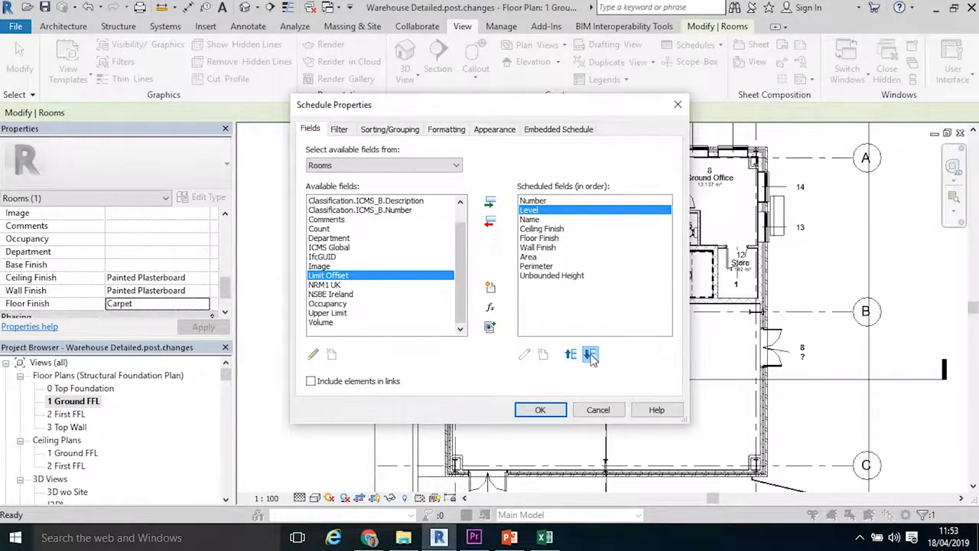
{"action": "left_click", "coordinate": [541, 411]}
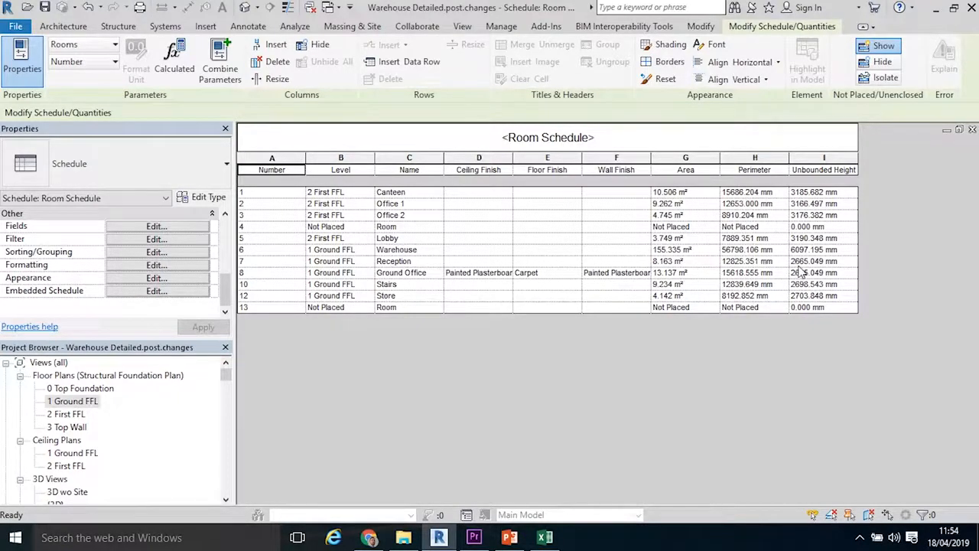
Step: Start a calculated field named Wall Area for the room schedule
{"action": "left_click", "coordinate": [276, 46]}
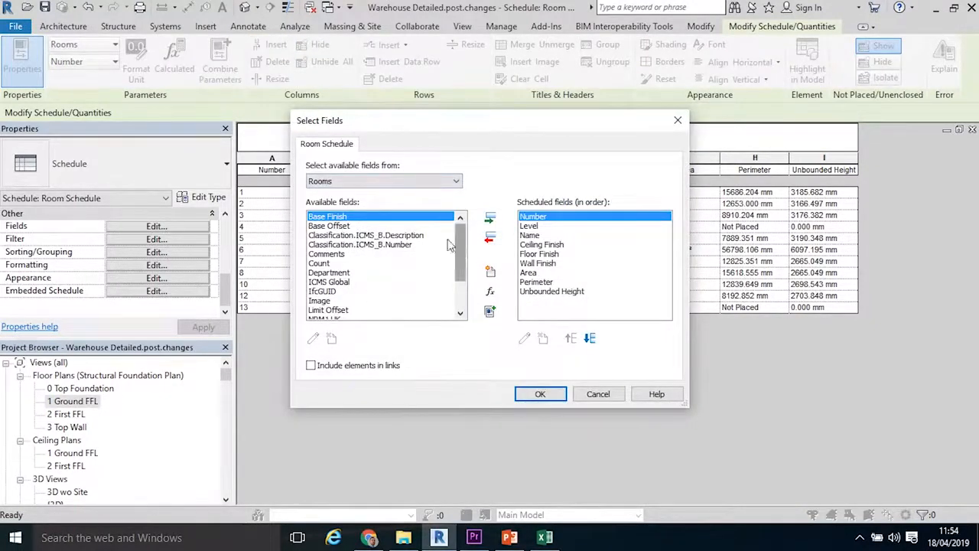
{"action": "mouse_move", "coordinate": [461, 255]}
{"action": "left_mouse_down"}
{"action": "mouse_move", "coordinate": [459, 285]}
{"action": "mouse_move", "coordinate": [458, 243]}
{"action": "left_mouse_up"}
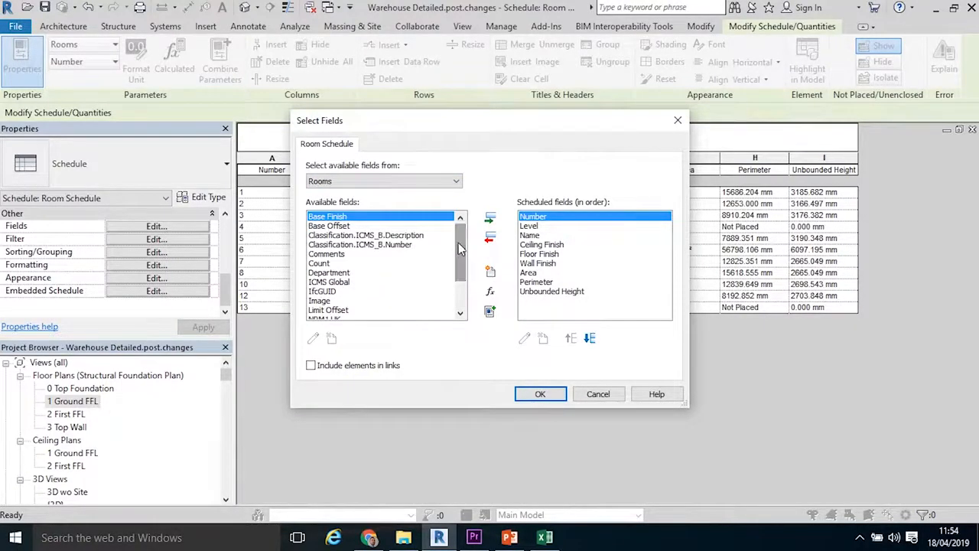
{"action": "left_click", "coordinate": [491, 294]}
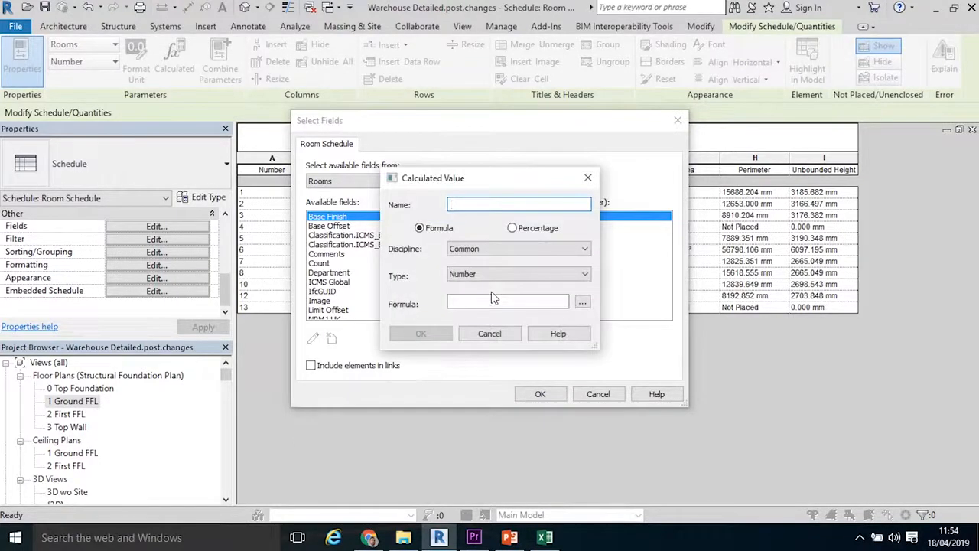
{"action": "type", "text": "Wall Area"}
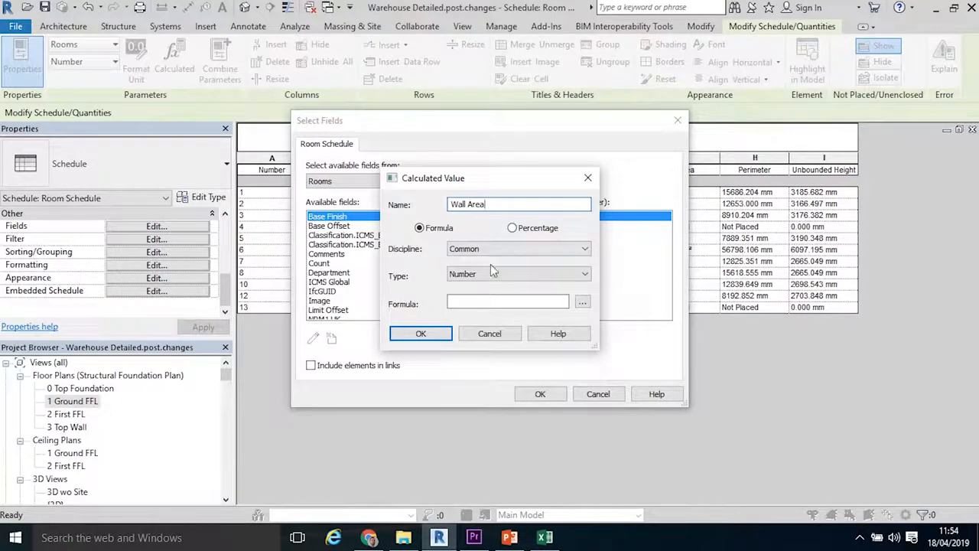
Step: Build the Wall Area formula as (Perimeter*Unbounded Height) from the schedule's fields
{"action": "left_click", "coordinate": [490, 302]}
{"action": "left_click", "coordinate": [582, 304]}
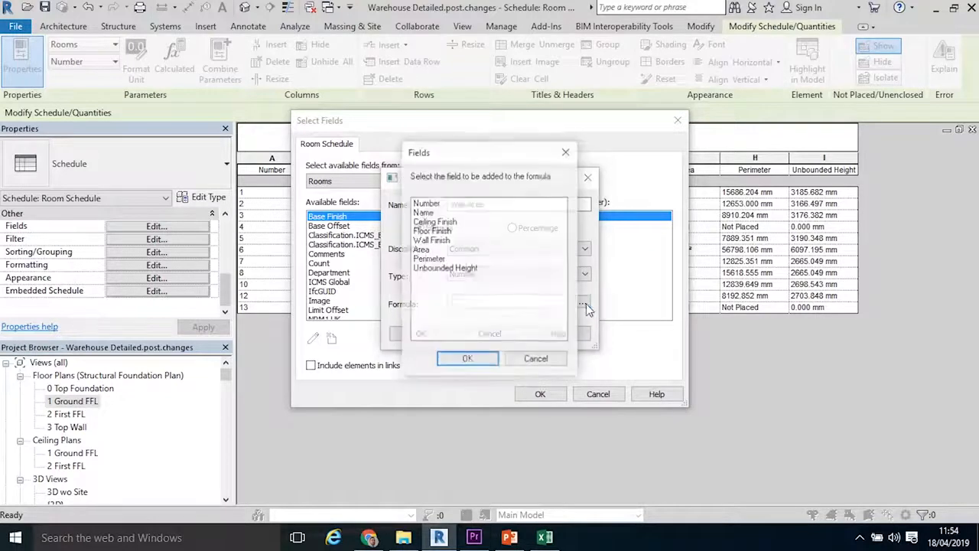
{"action": "left_click", "coordinate": [432, 260]}
{"action": "left_click", "coordinate": [465, 360]}
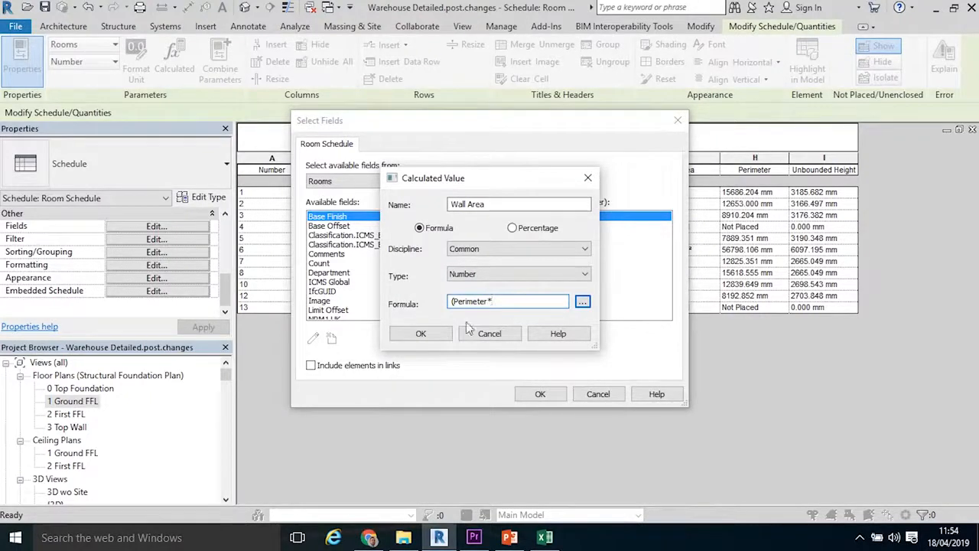
{"action": "left_click", "coordinate": [582, 302]}
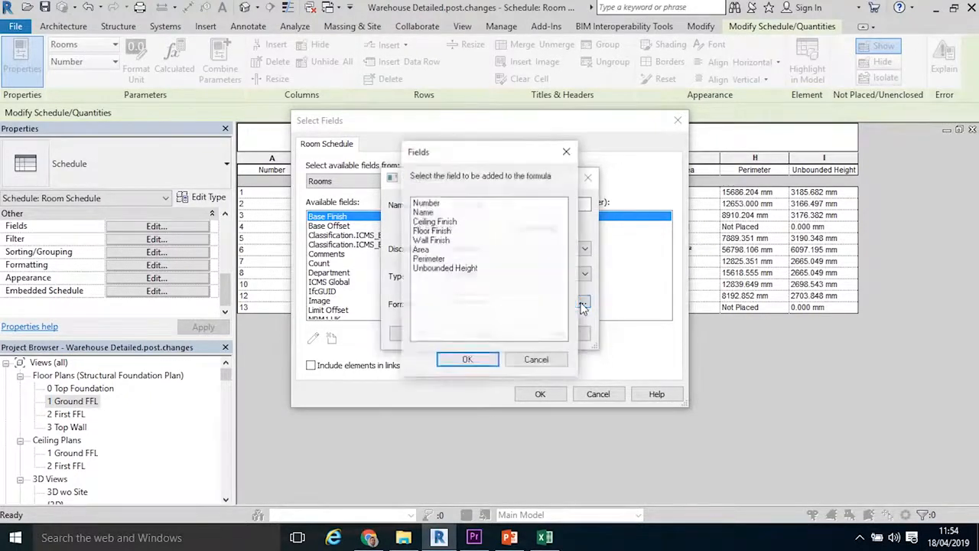
{"action": "left_click", "coordinate": [459, 270]}
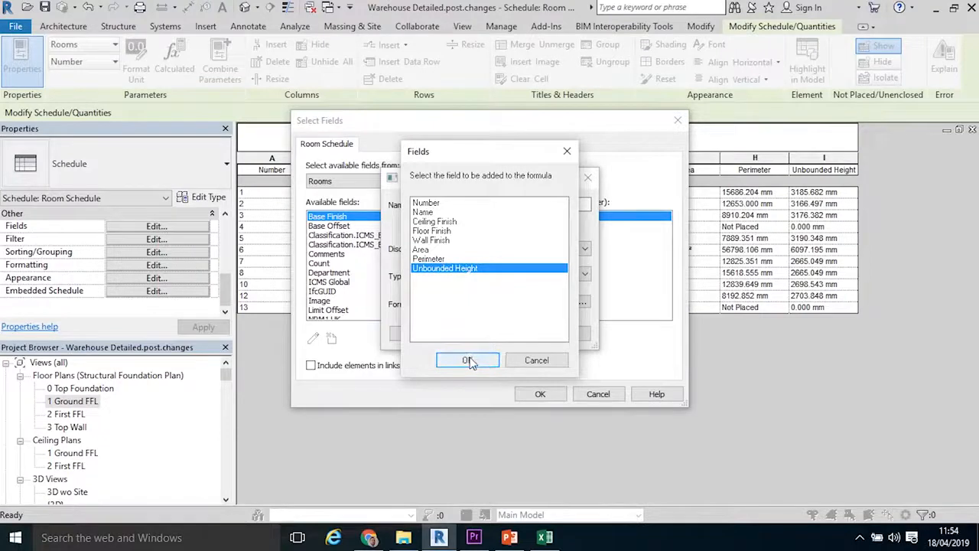
{"action": "left_click", "coordinate": [468, 360]}
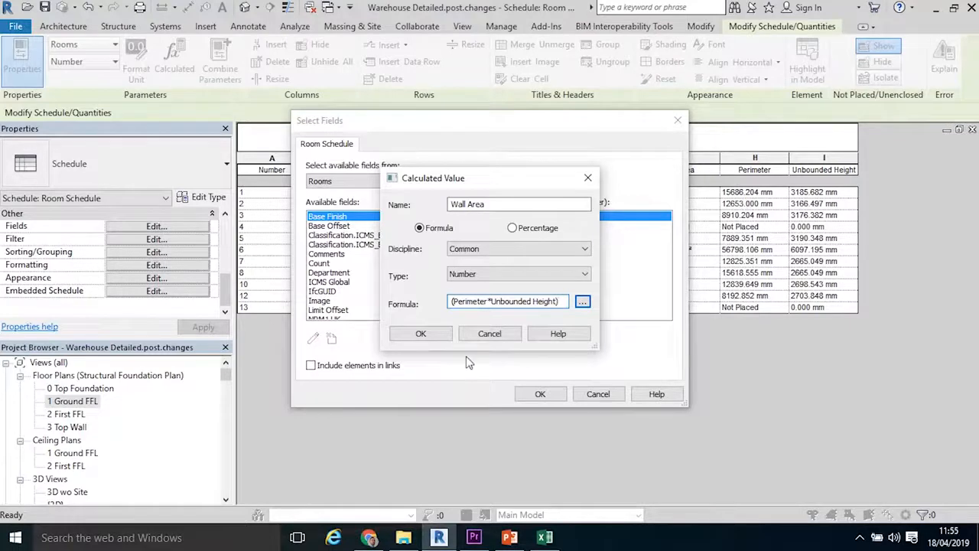
Step: Set the Wall Area value's type to Area and add the calculated field to the room schedule
{"action": "left_click", "coordinate": [586, 277]}
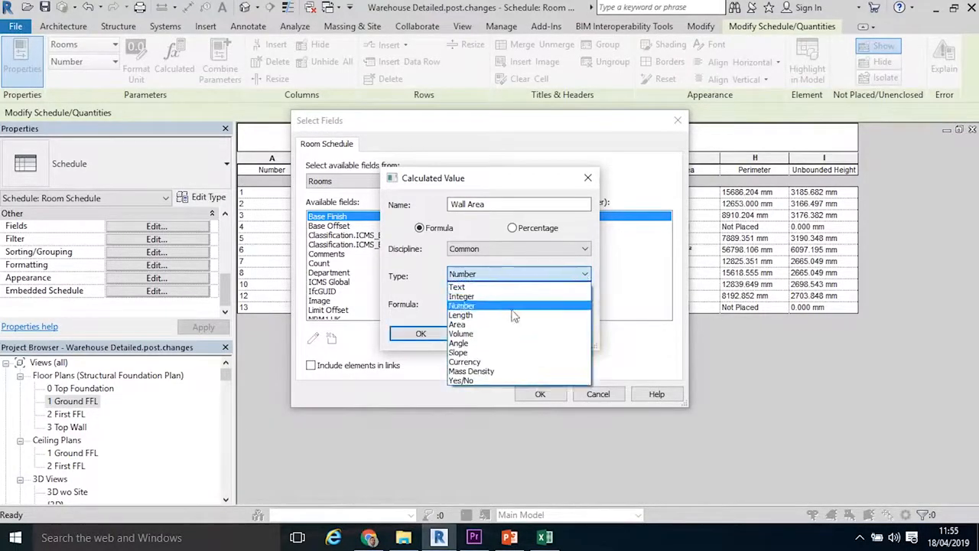
{"action": "left_click", "coordinate": [498, 331]}
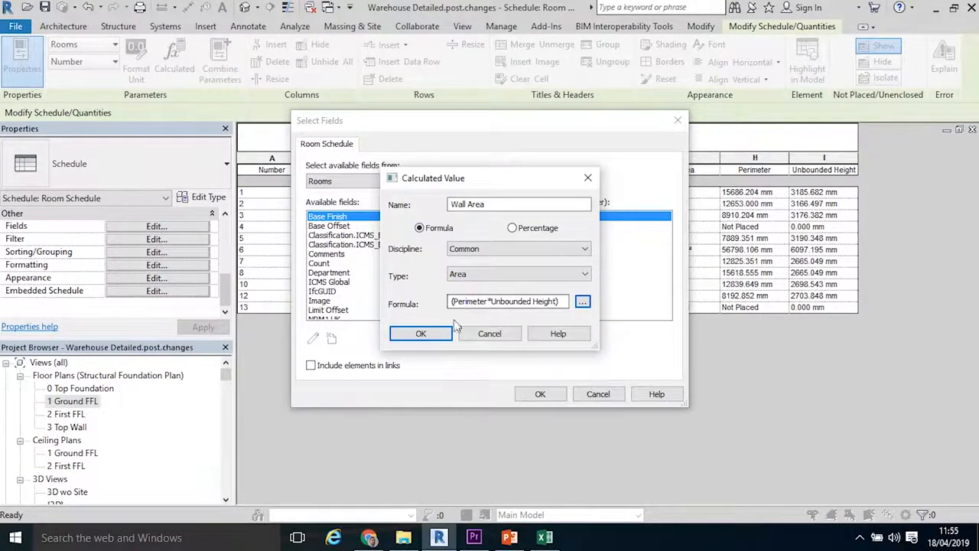
{"action": "left_click", "coordinate": [421, 333]}
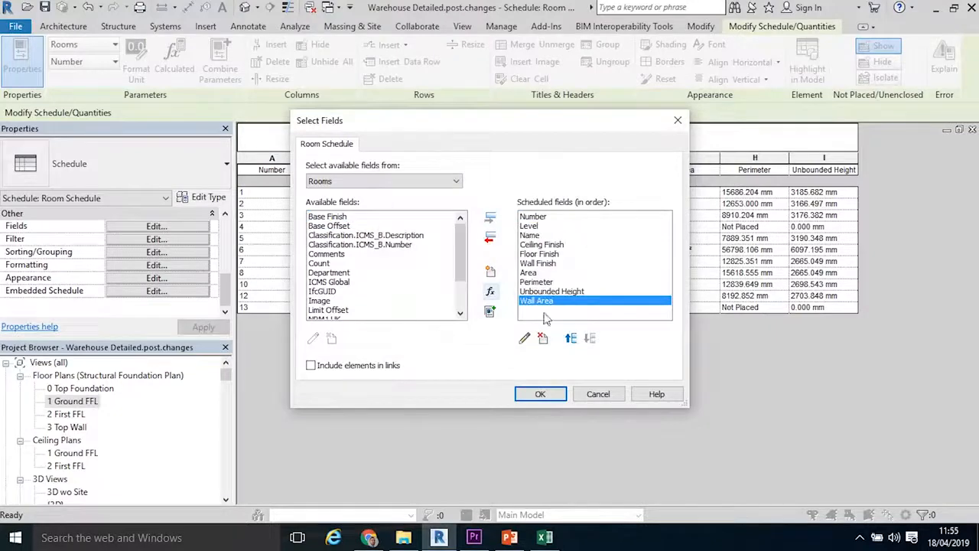
{"action": "left_click", "coordinate": [540, 393]}
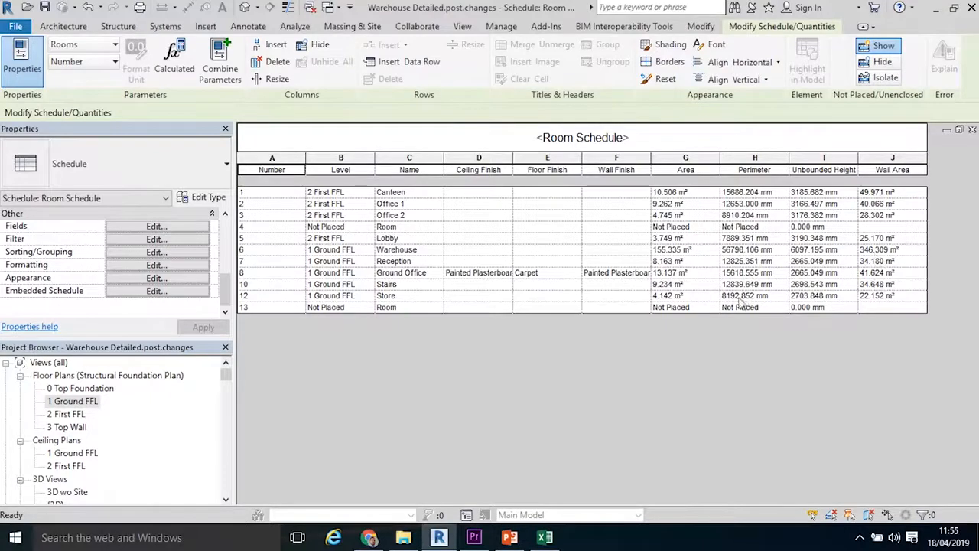
Step: Delete the unplaced rooms numbered 13 and 4 from the room schedule
{"action": "left_click", "coordinate": [481, 308]}
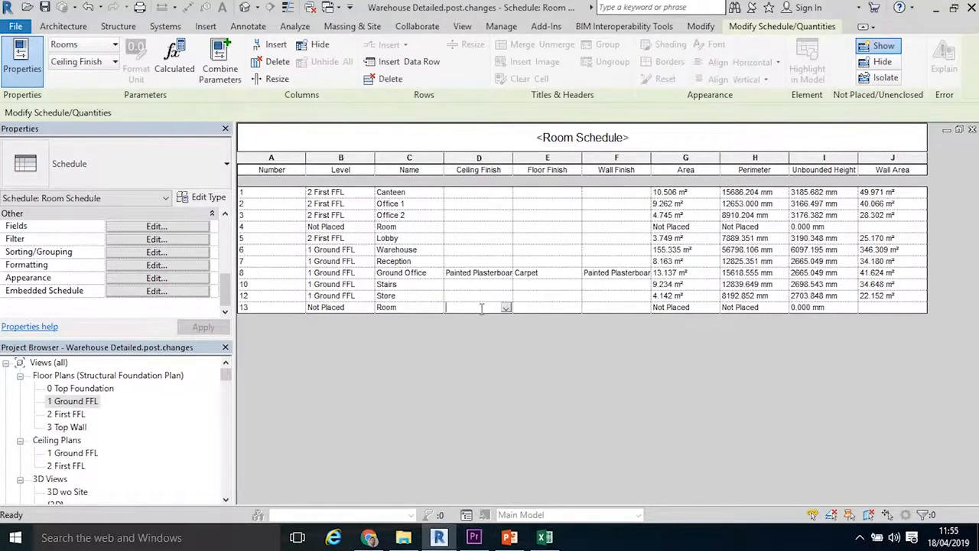
{"action": "left_click", "coordinate": [428, 307]}
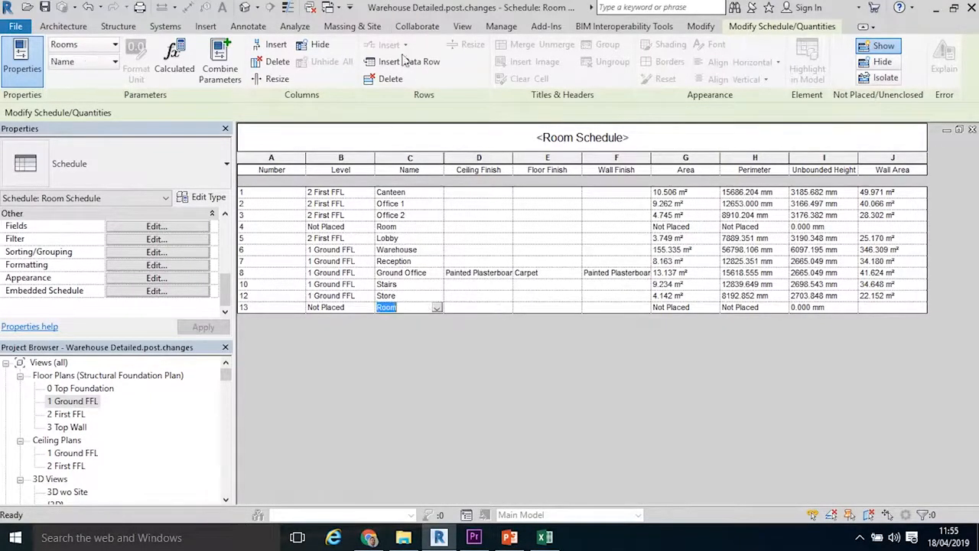
{"action": "left_click", "coordinate": [390, 79]}
{"action": "left_click", "coordinate": [583, 276]}
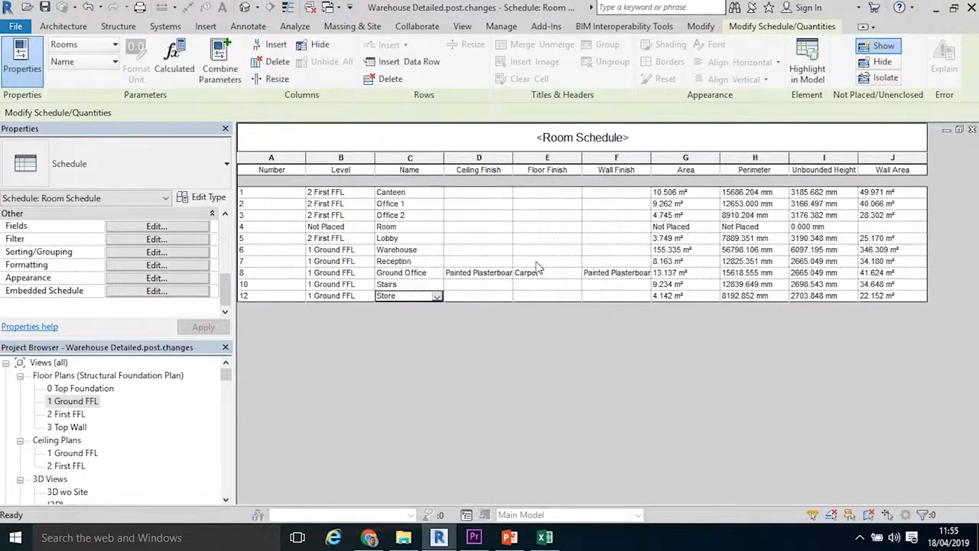
{"action": "left_click", "coordinate": [479, 227]}
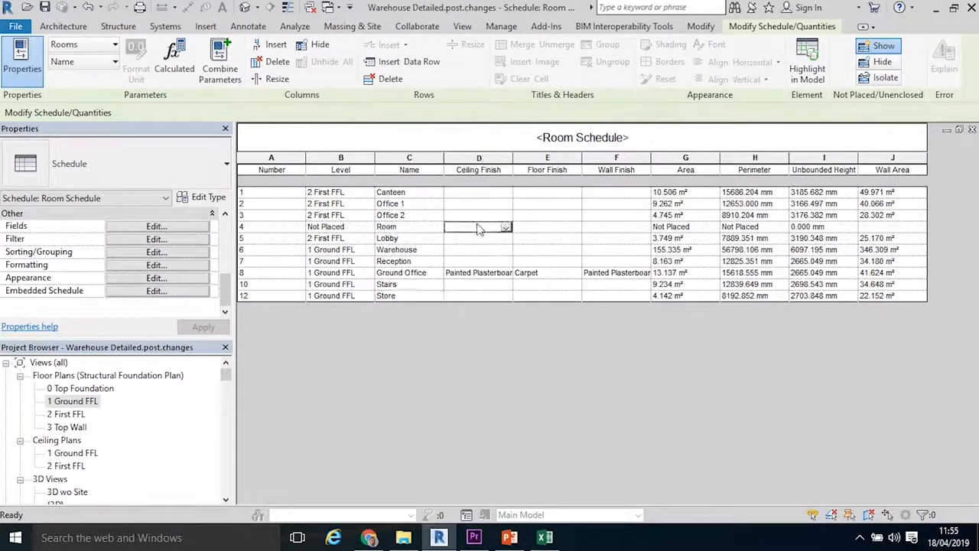
{"action": "left_click", "coordinate": [391, 79]}
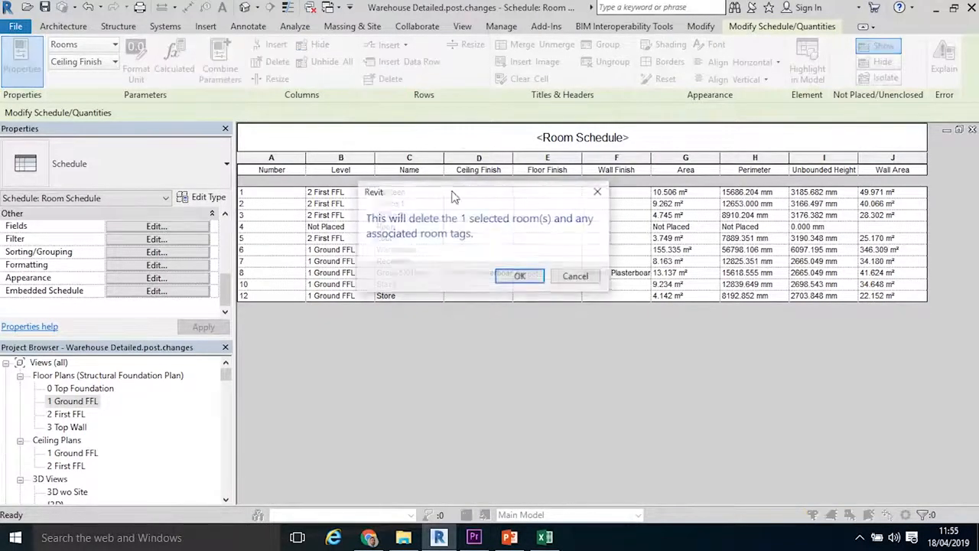
{"action": "left_click", "coordinate": [523, 275]}
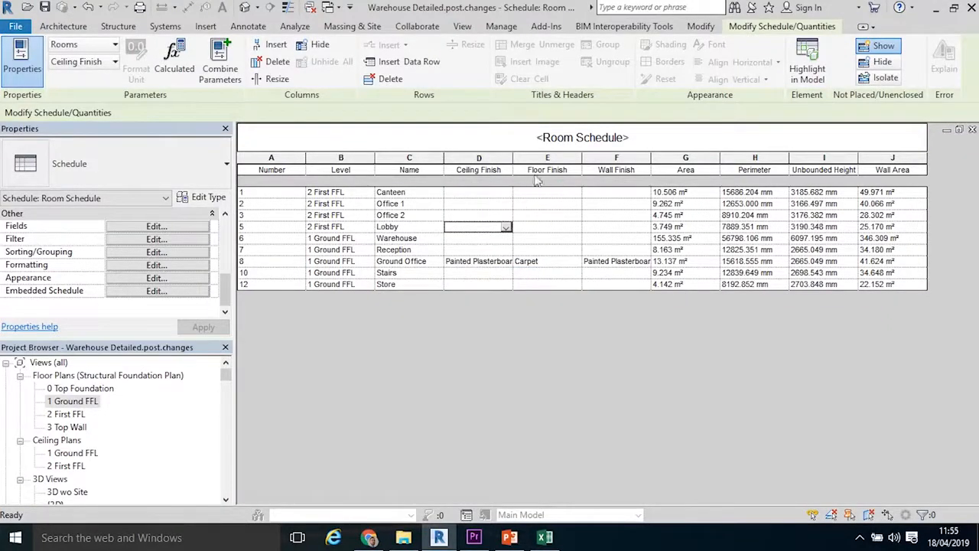
Step: Set the Floor Finish of Office 1 and Office 2 to Carpet in the room schedule
{"action": "left_click", "coordinate": [531, 240]}
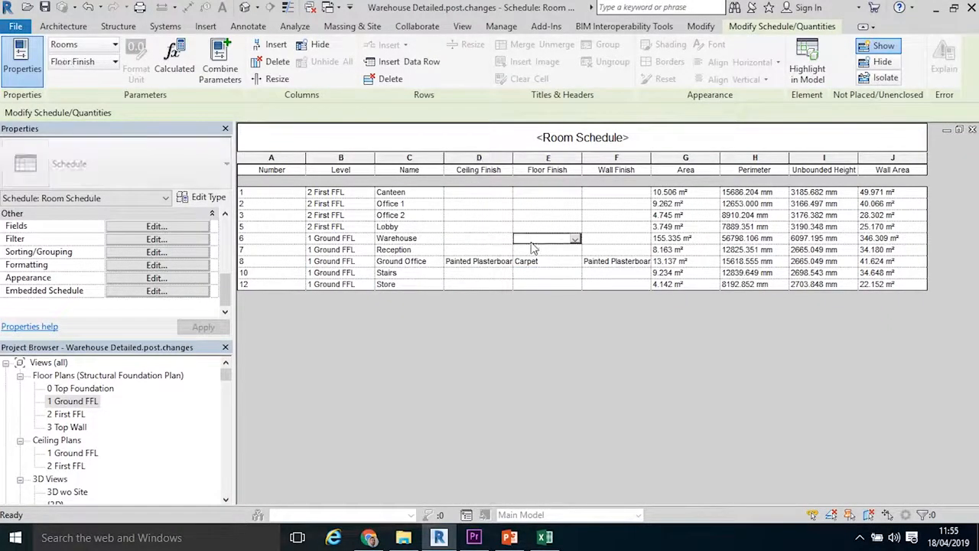
{"action": "left_click", "coordinate": [473, 202]}
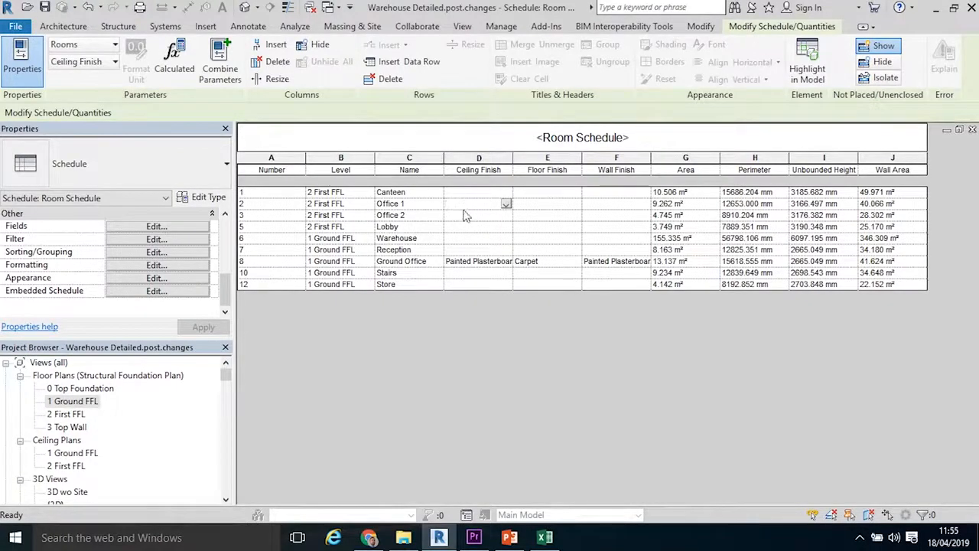
{"action": "left_click", "coordinate": [556, 204]}
{"action": "type", "text": "Cap"}
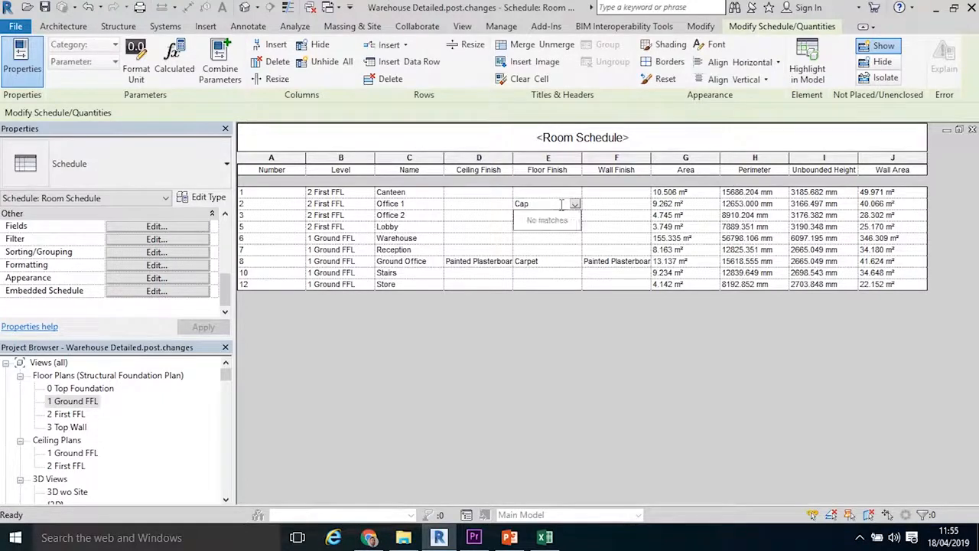
{"action": "key", "text": "BackSpace"}
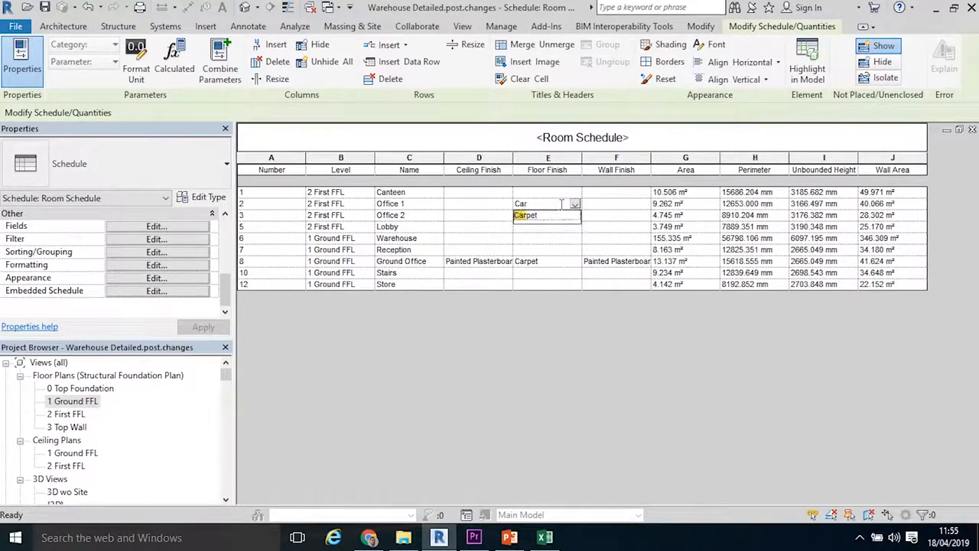
{"action": "type", "text": "r"}
{"action": "left_click", "coordinate": [528, 215]}
{"action": "left_click", "coordinate": [528, 217]}
{"action": "type", "text": "Car"}
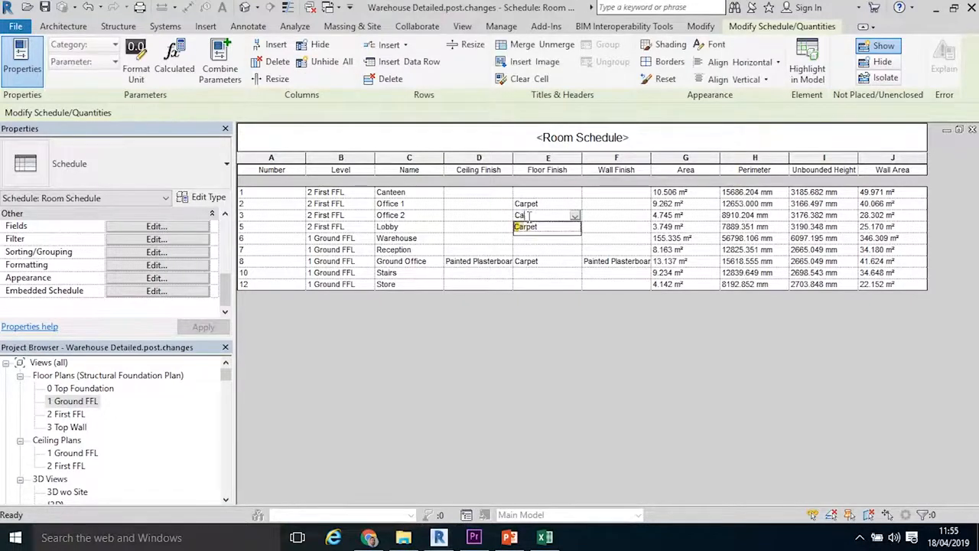
{"action": "left_click", "coordinate": [534, 226]}
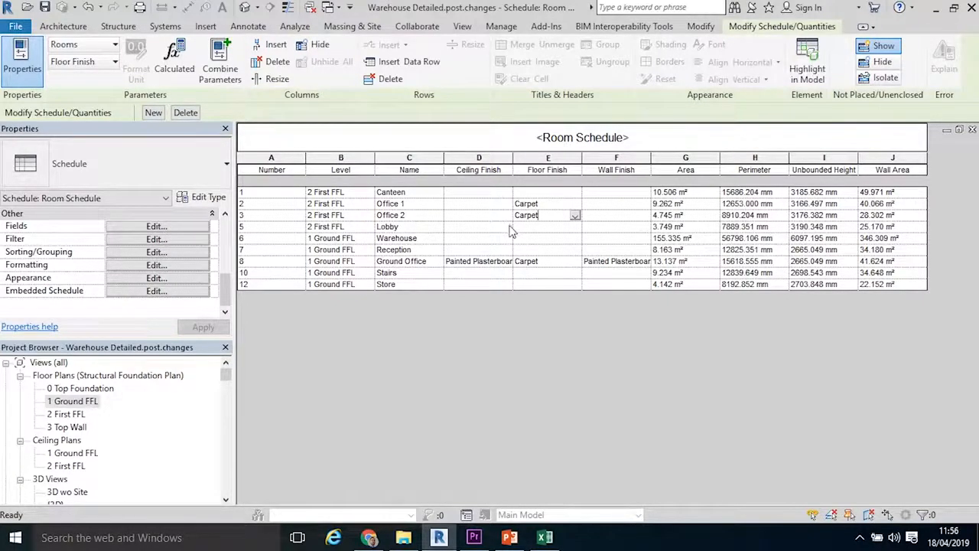
{"action": "left_click", "coordinate": [15, 26]}
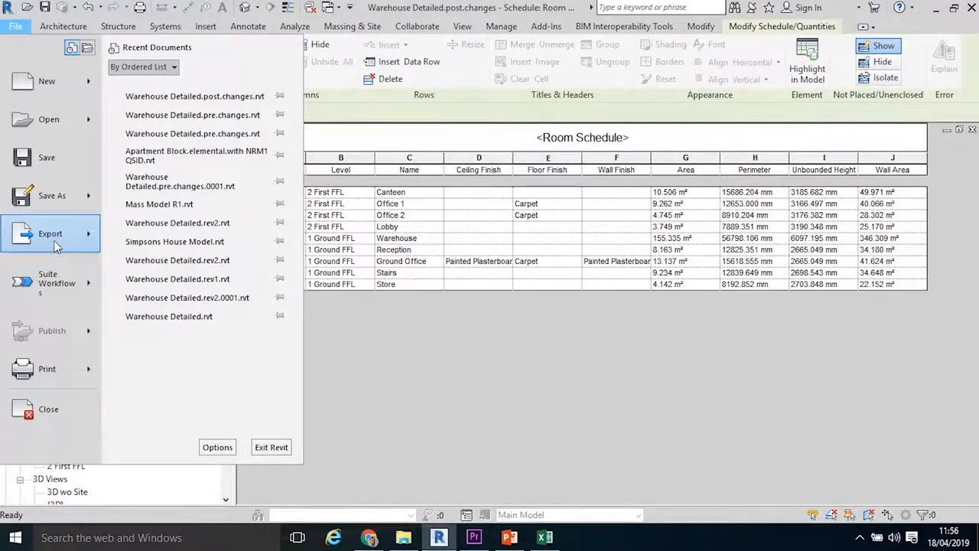
{"action": "mouse_move", "coordinate": [55, 240]}
{"action": "mouse_move", "coordinate": [206, 428]}
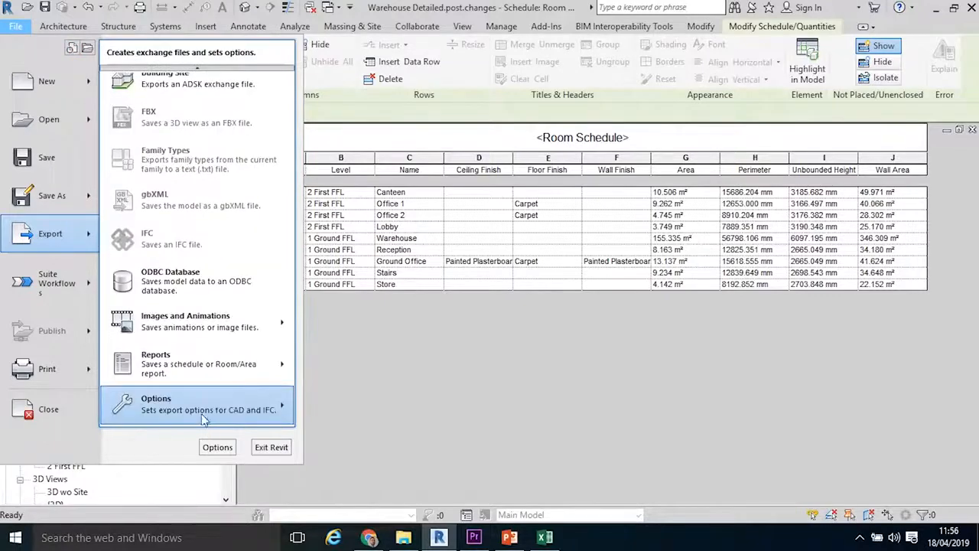
{"action": "mouse_move", "coordinate": [185, 383]}
{"action": "left_click", "coordinate": [329, 354]}
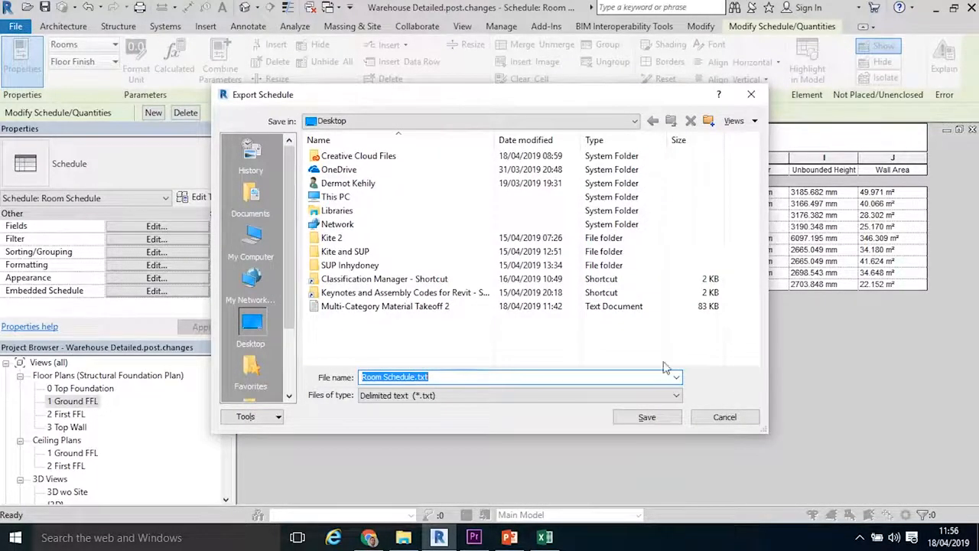
{"action": "left_click", "coordinate": [723, 417]}
{"action": "mouse_move", "coordinate": [438, 33]}
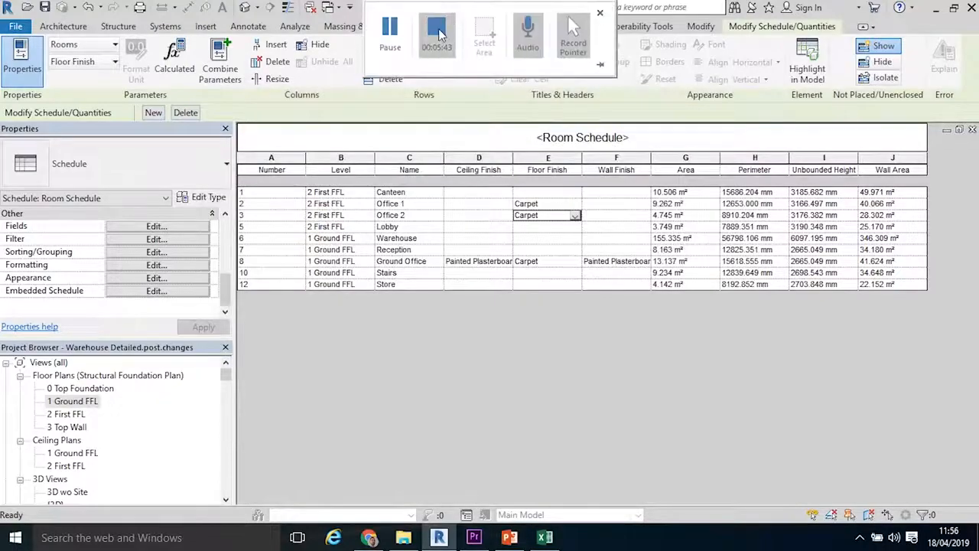